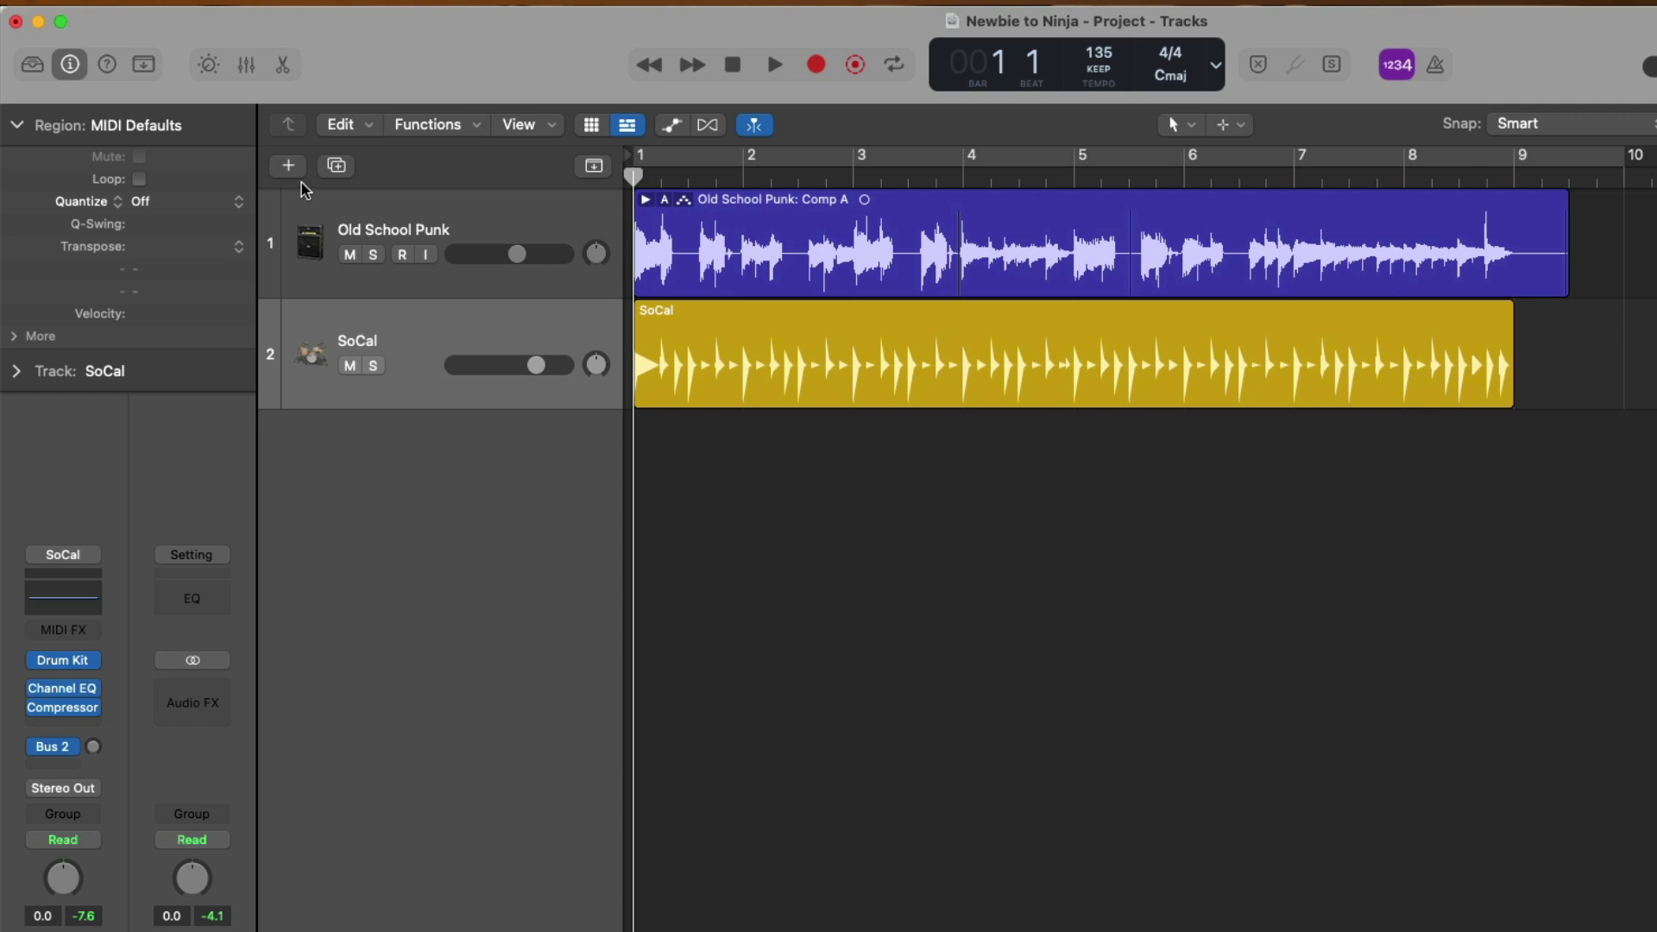
Create software instrument track Inst 2 using Sampler (Multi-Sample) in Stereo.
left_click(290, 167)
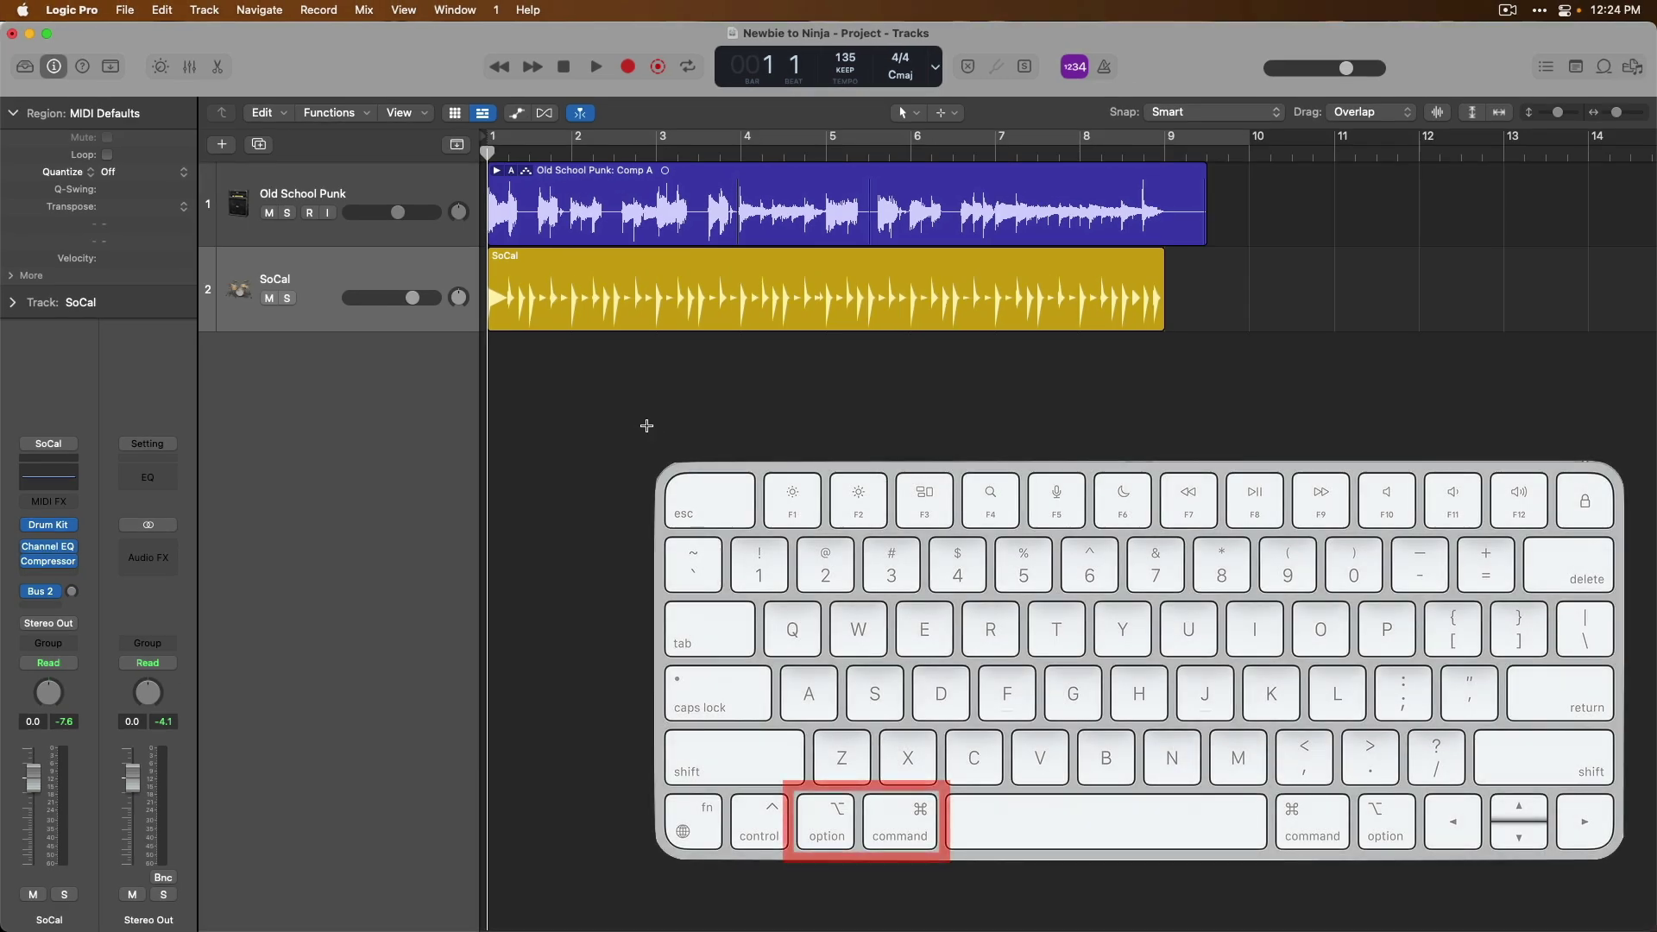
key("alt+super+n")
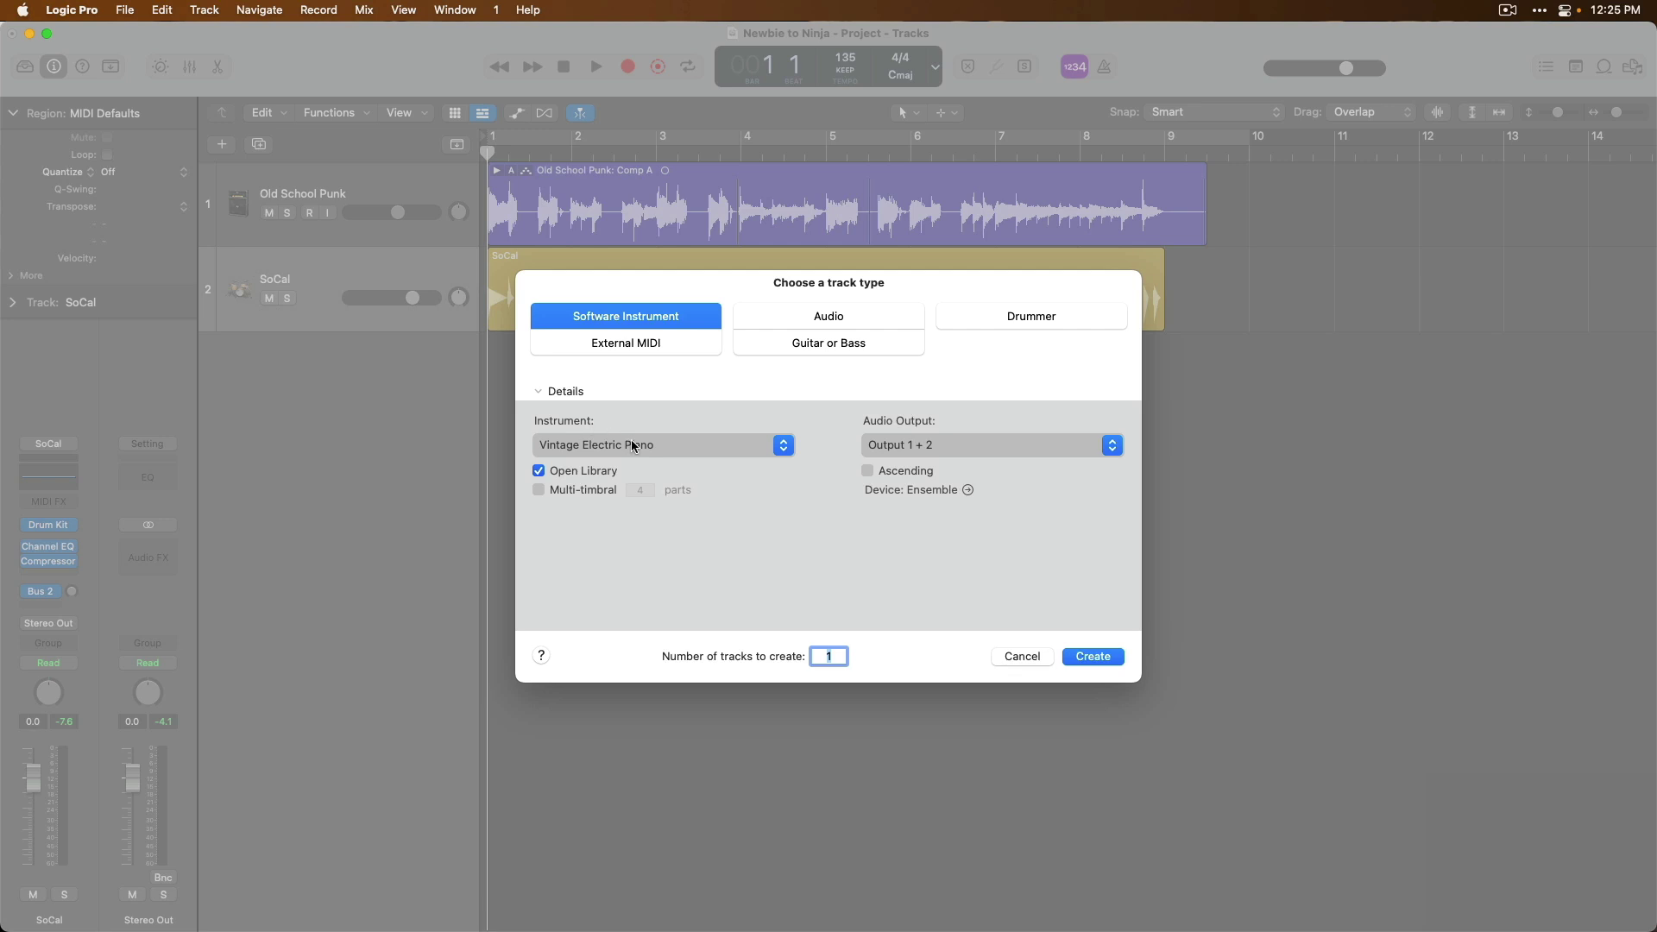
left_click(630, 439)
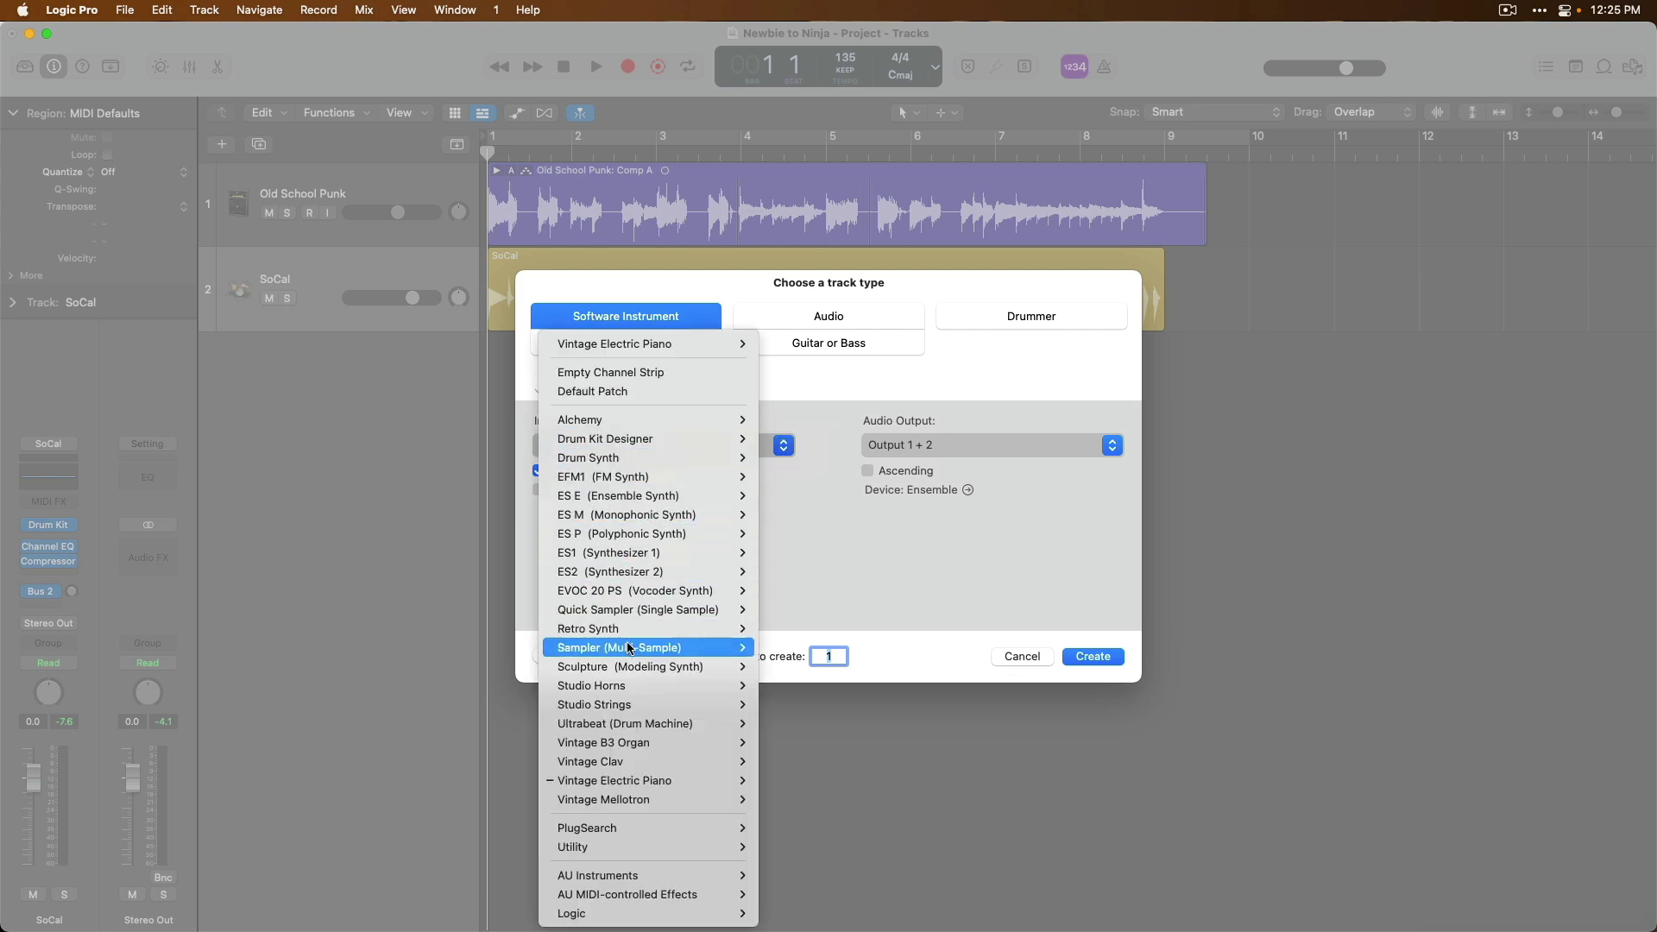
mouse_move(631, 650)
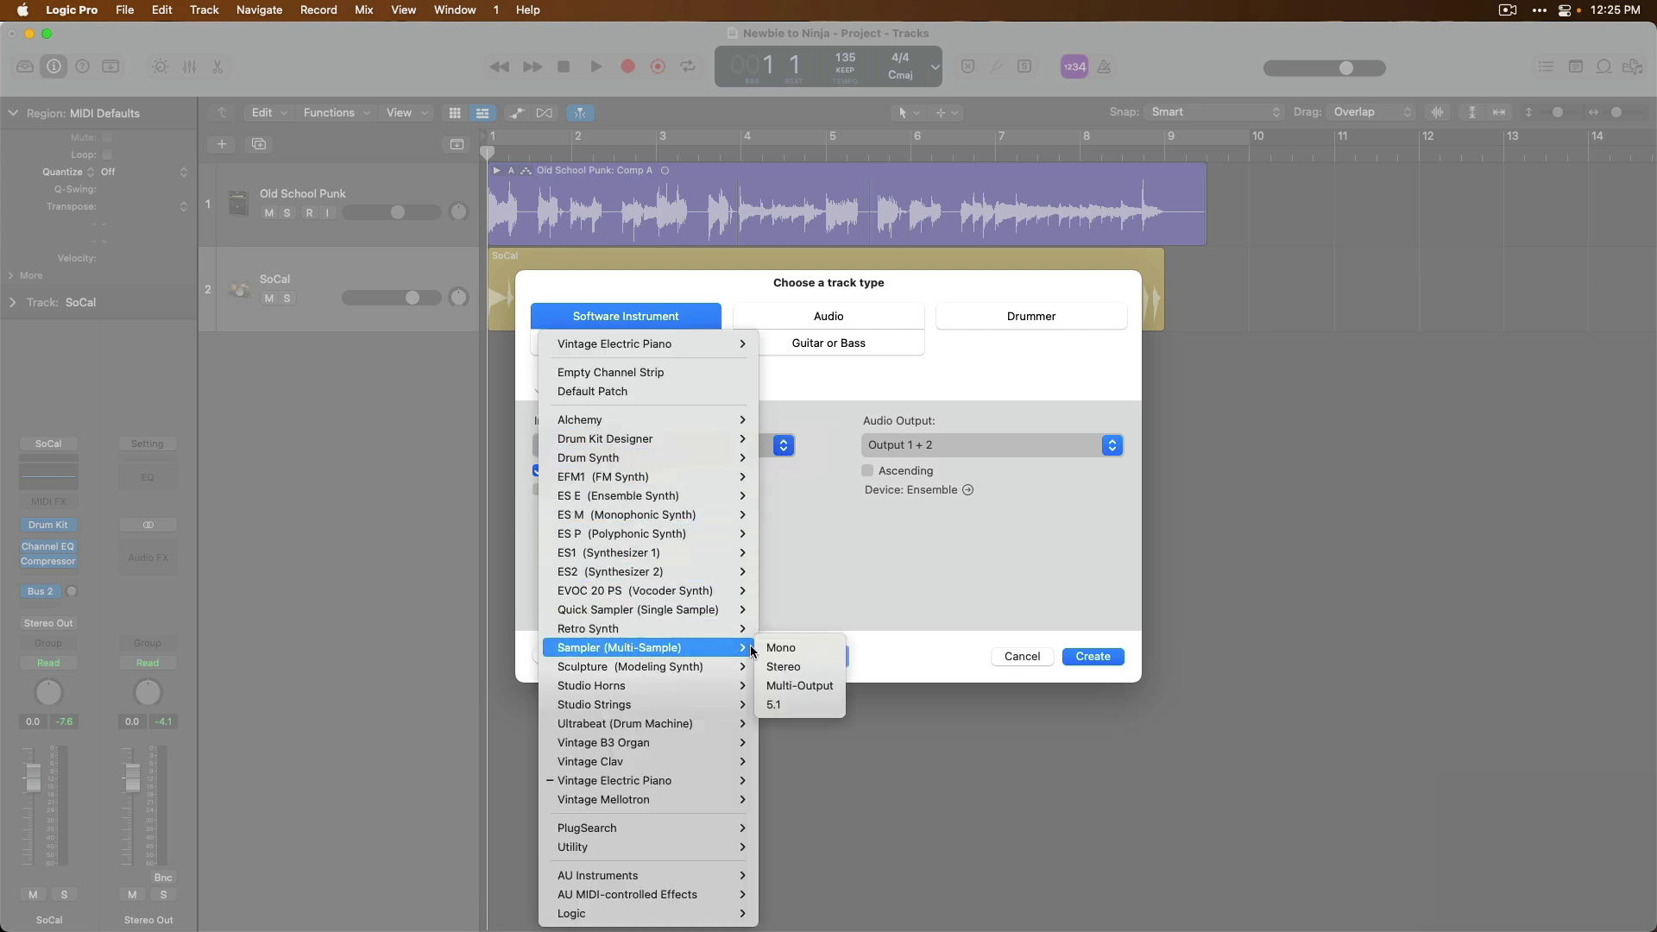
left_click(769, 666)
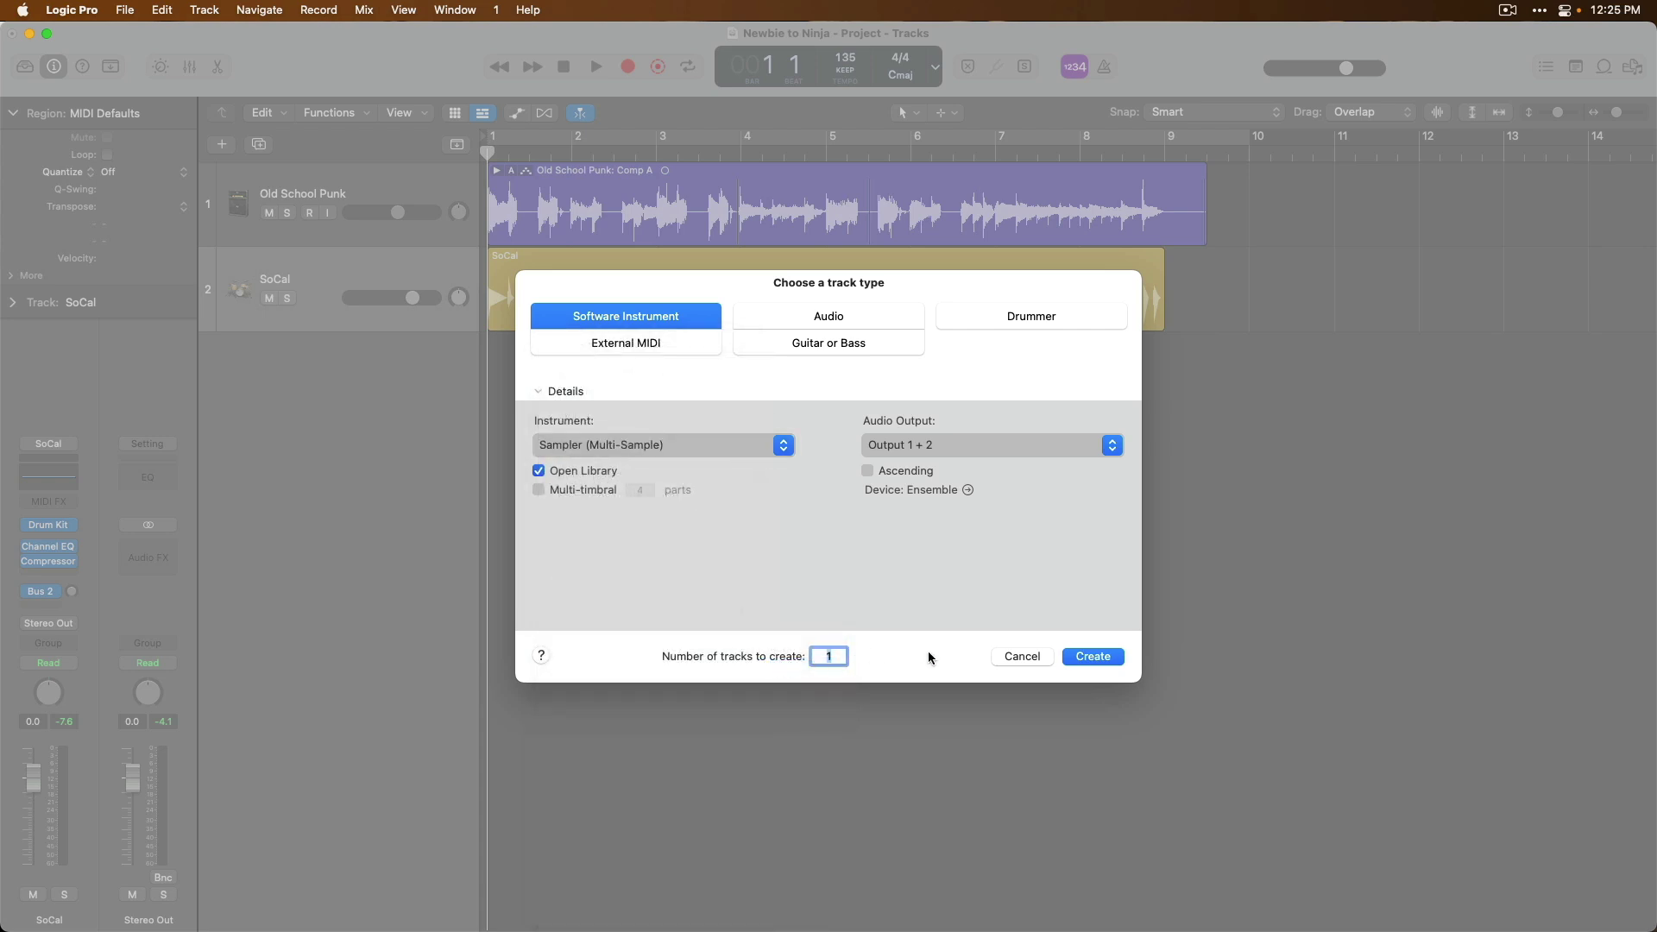
left_click(1092, 657)
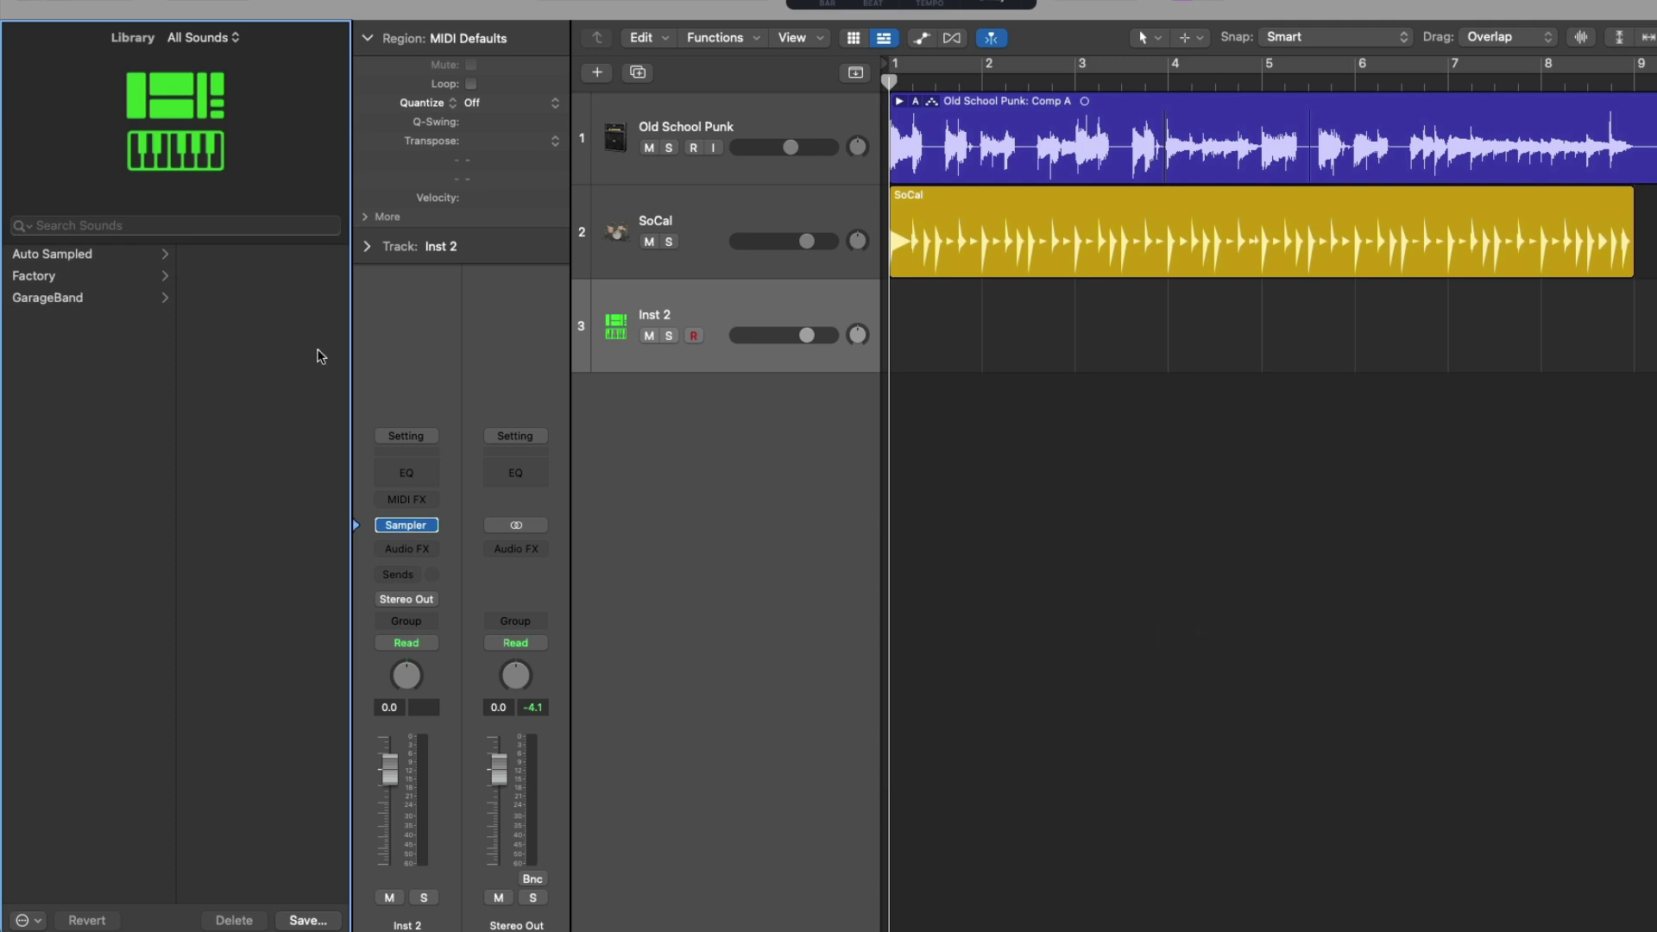
Browse Factory > GarageBand patches in the Library and scroll through the Keyboards category.
left_click(164, 276)
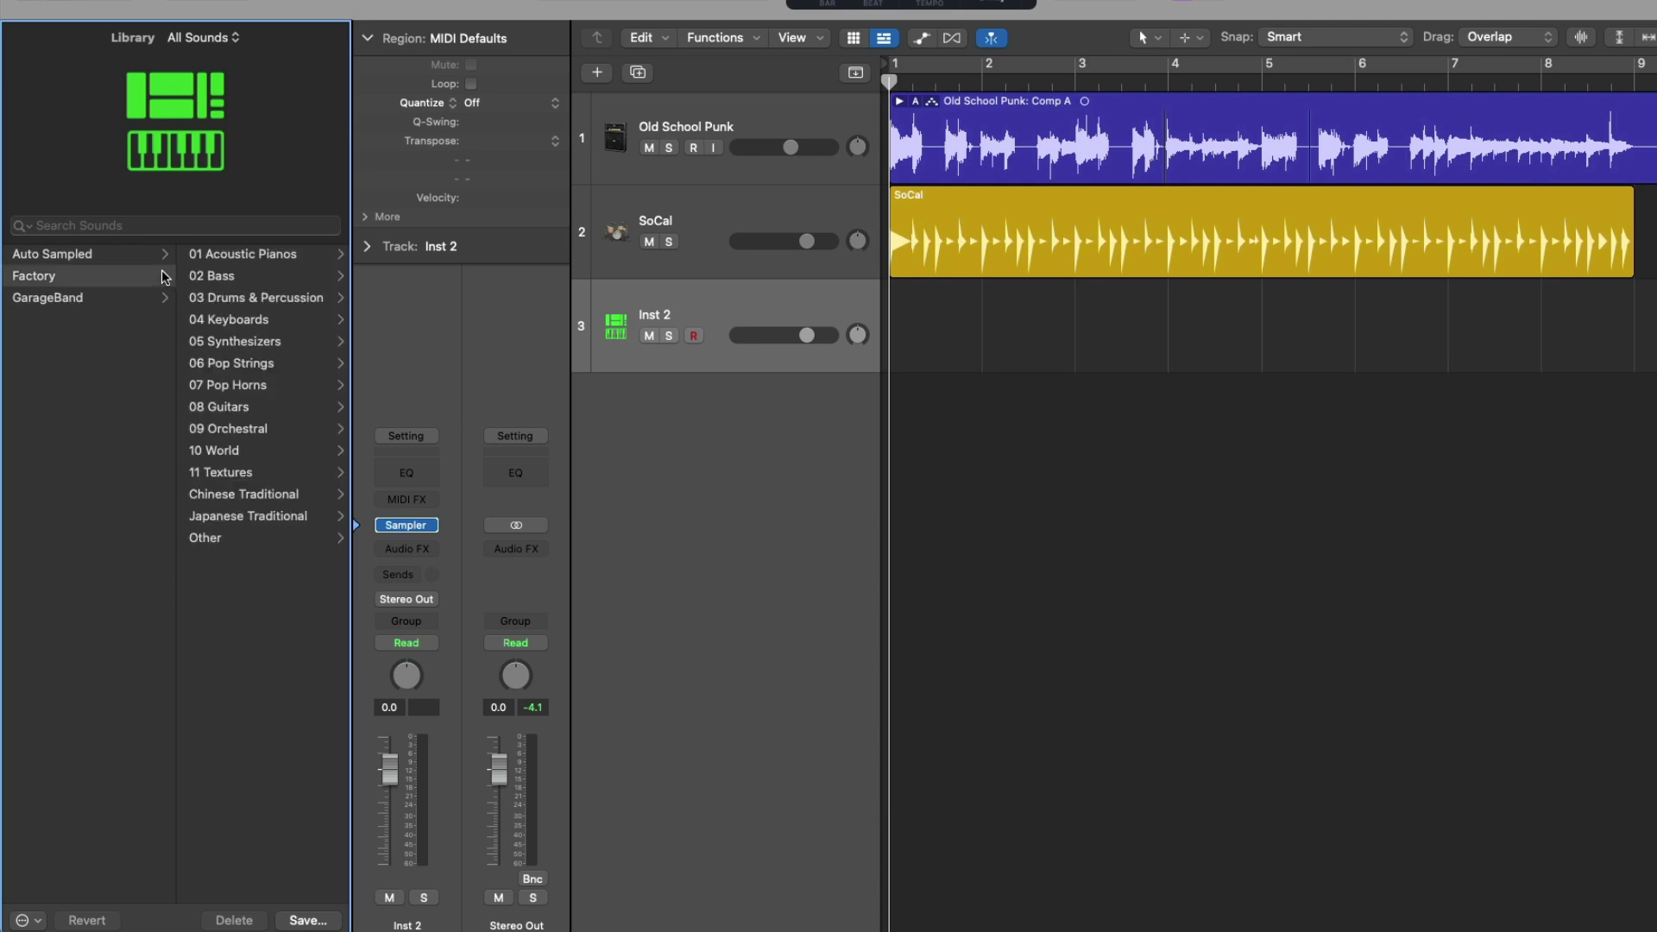
left_click(160, 298)
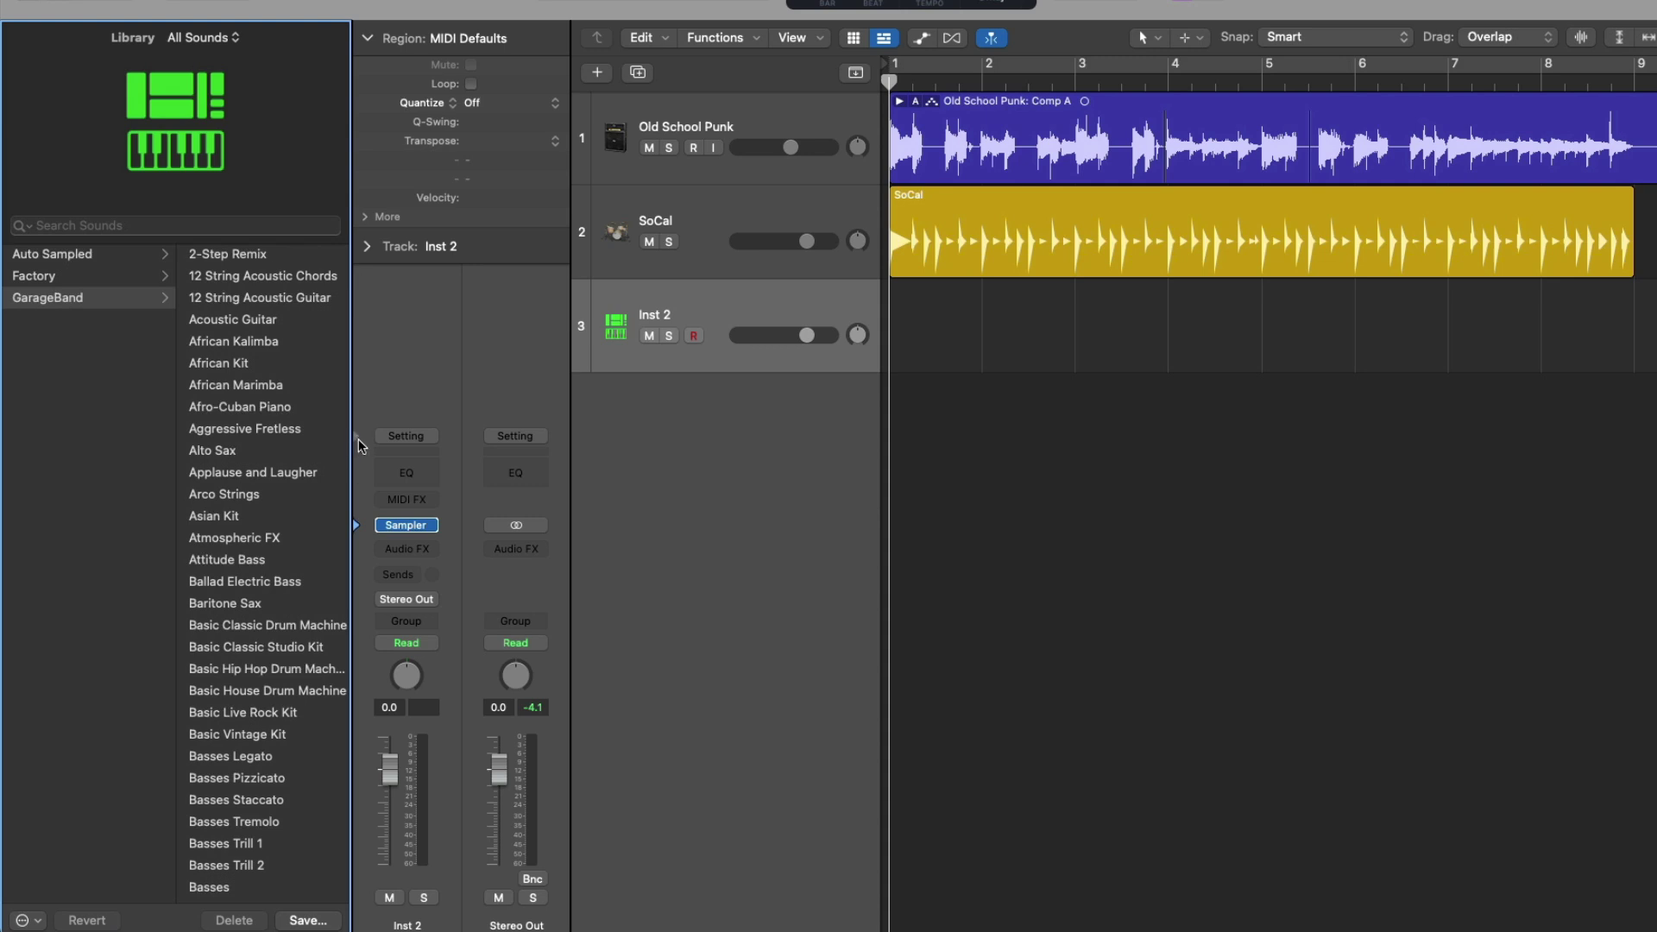
left_click(359, 438)
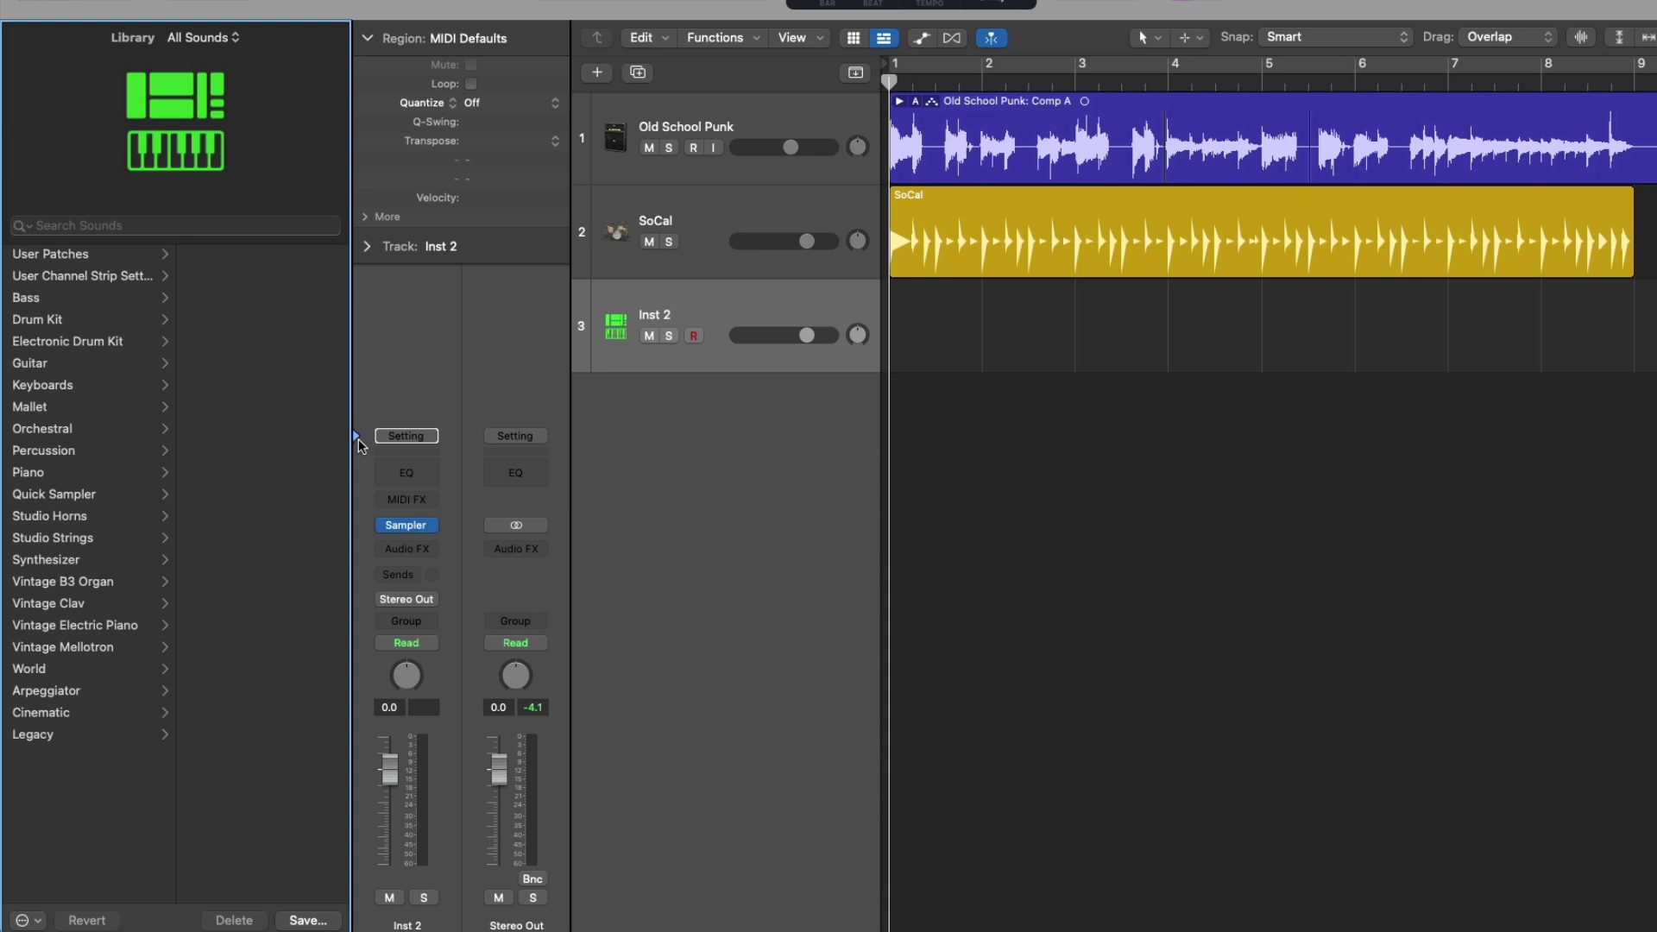
left_click(158, 390)
scroll(244, 412, "down", 10)
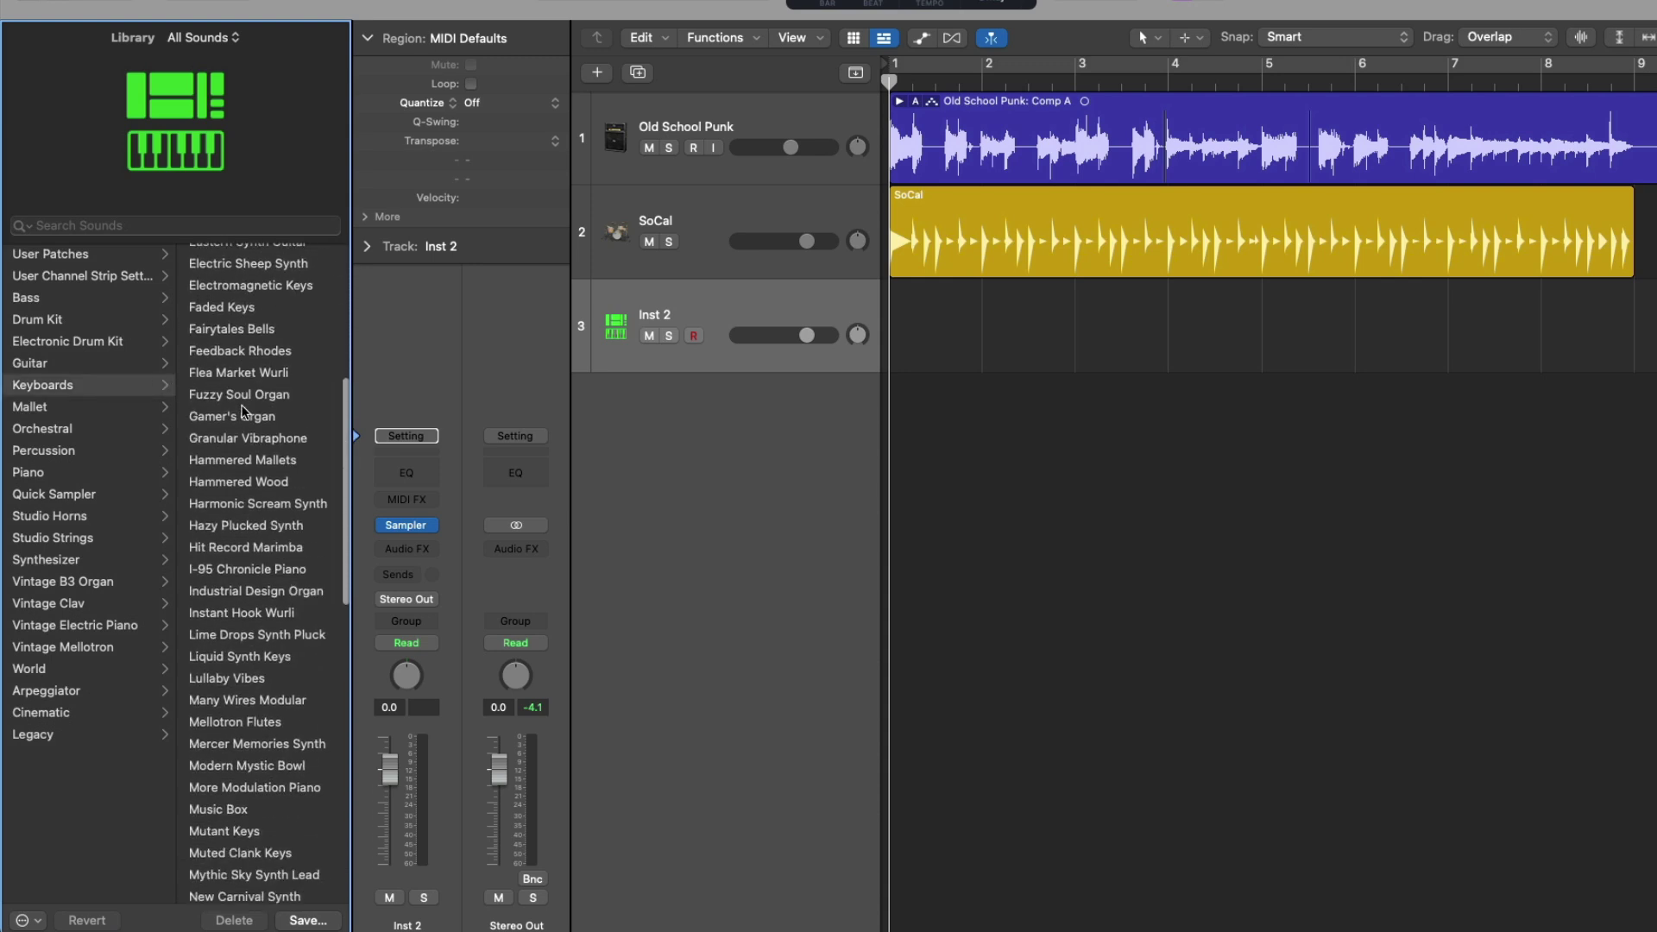
scroll(244, 413, "down", 10)
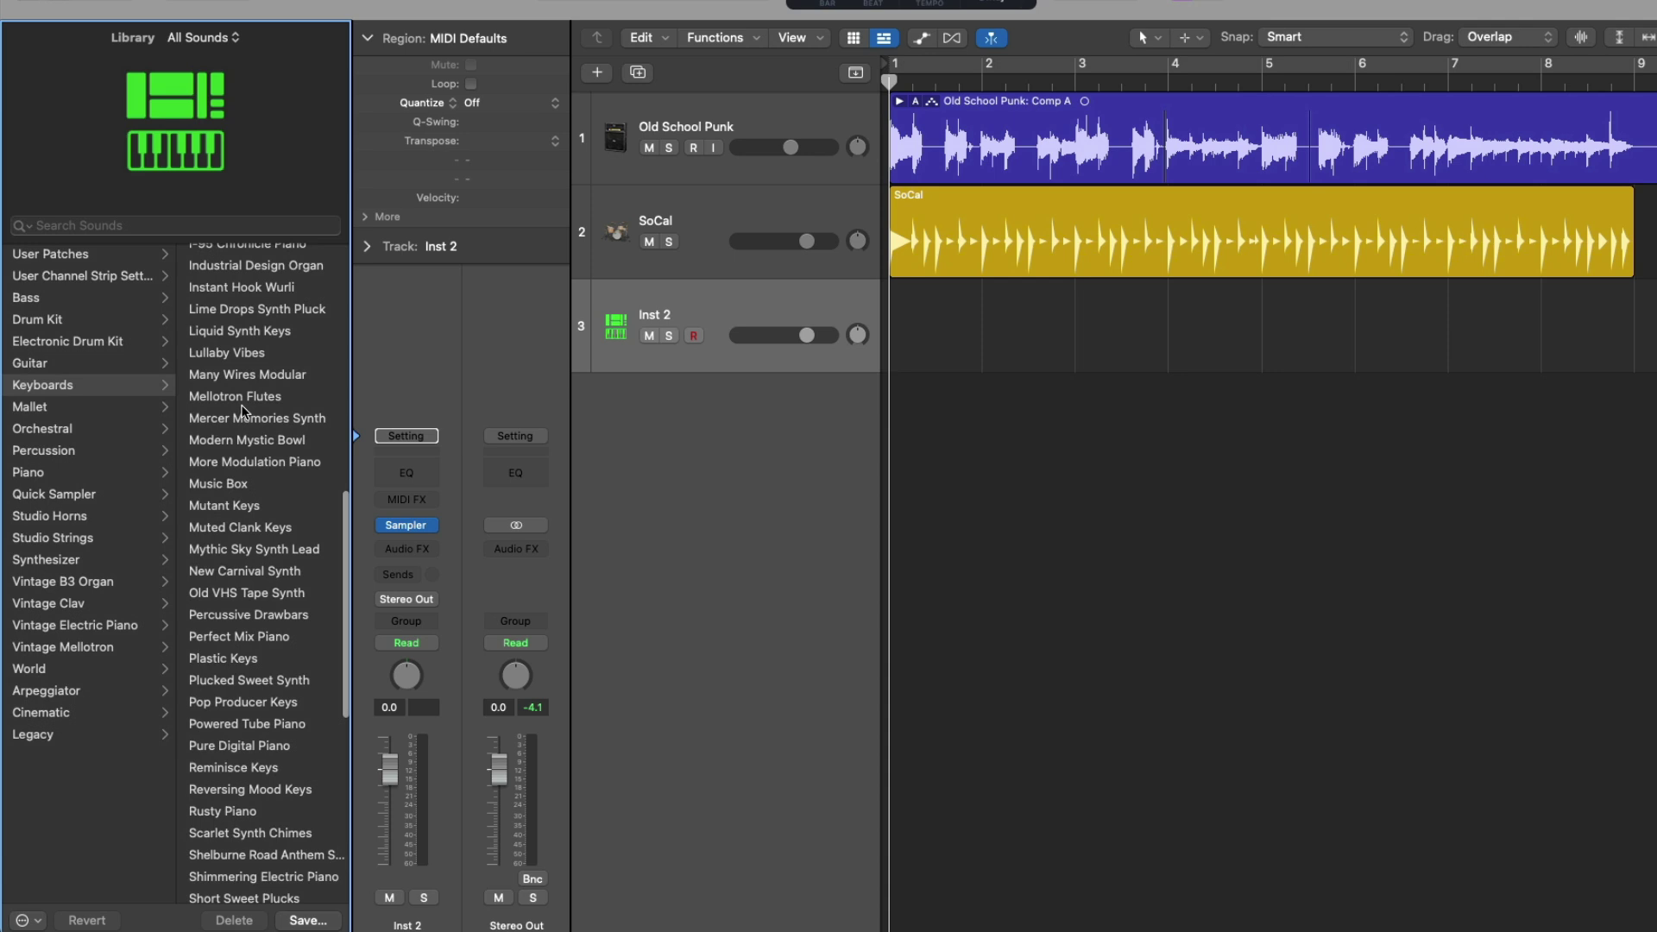
scroll(245, 412, "down", 3)
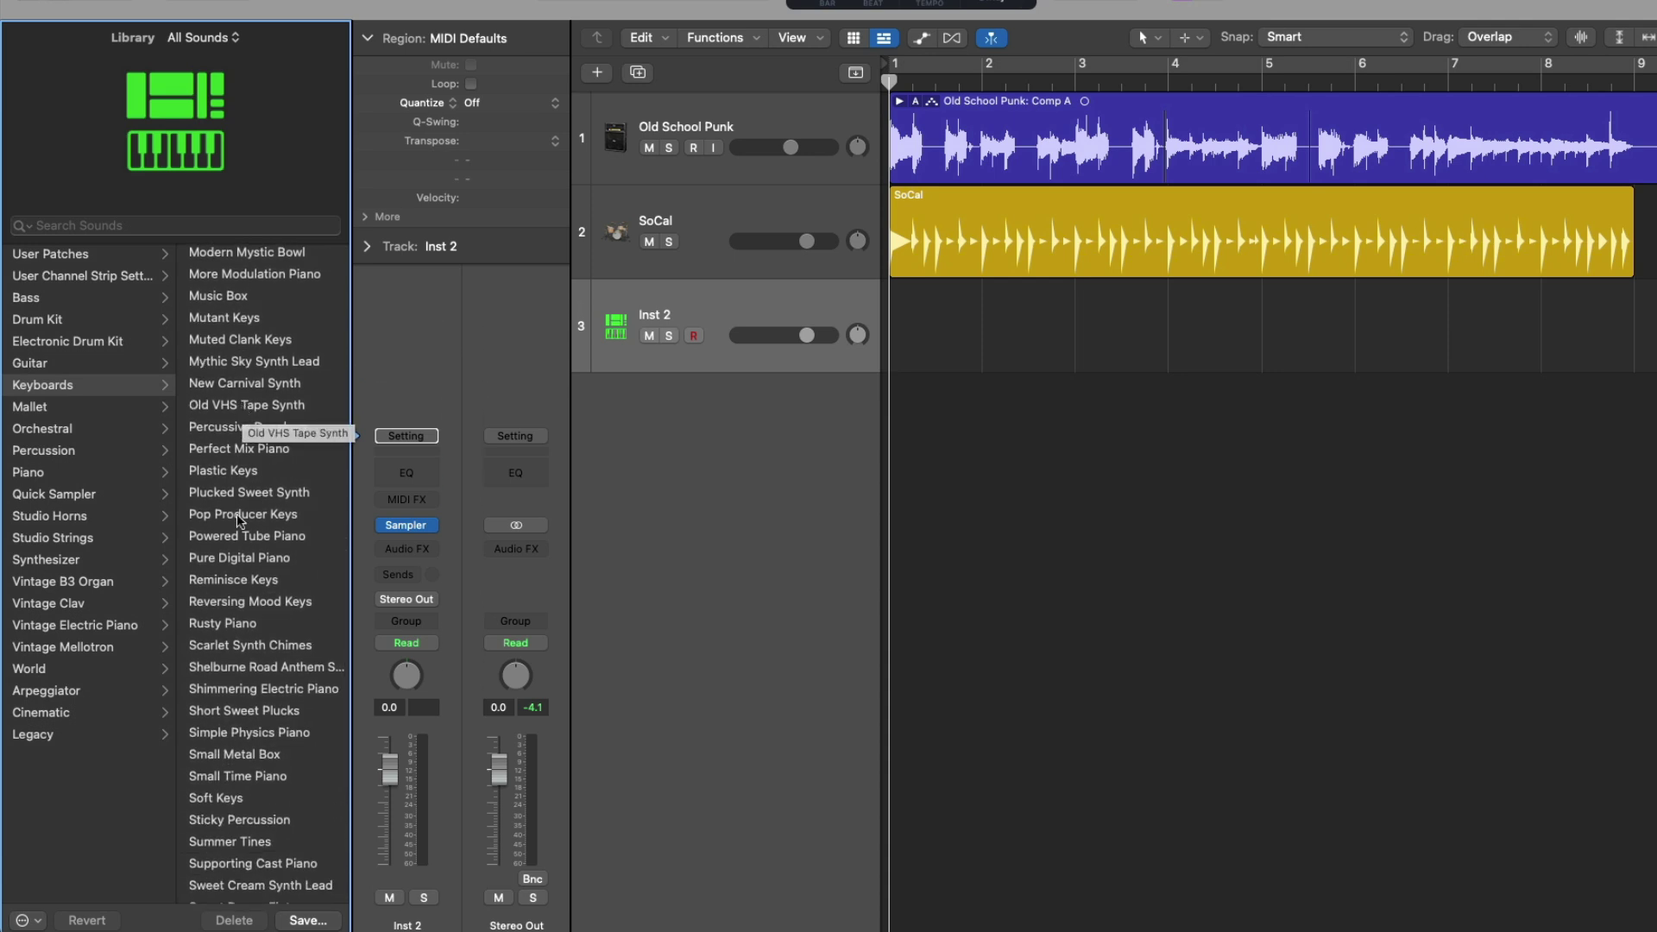
Load Simple Physics Piano, inspect its Sampler mapping and zone, then show the Bus 3 channel.
left_click(322, 733)
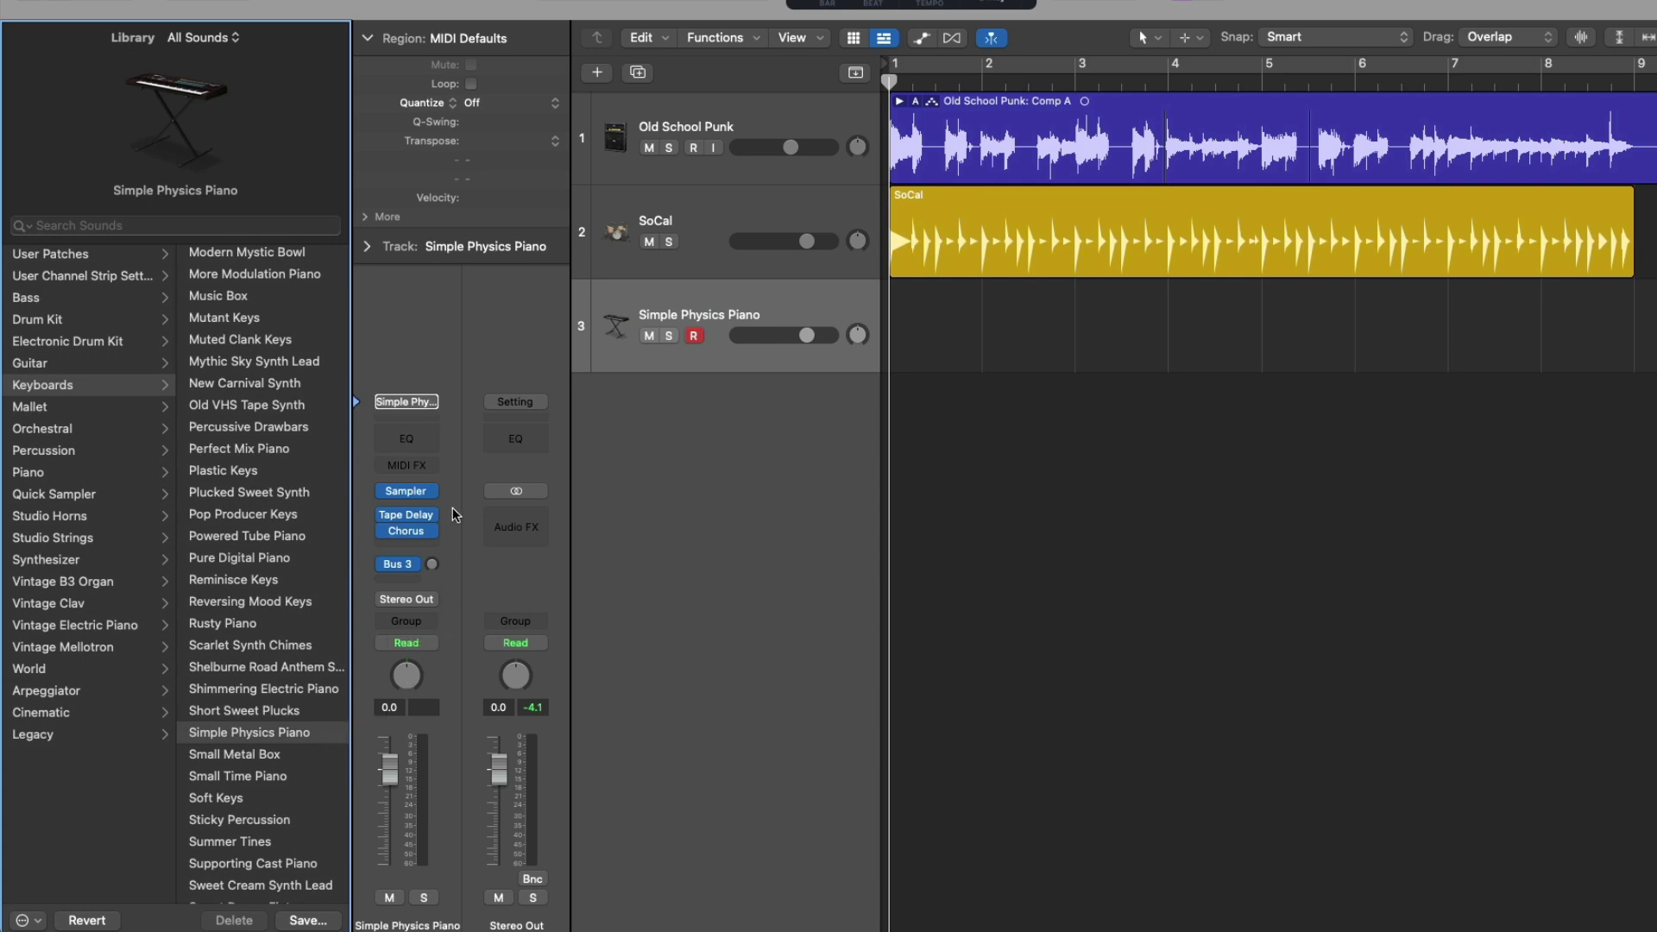
mouse_move(424, 495)
left_click(411, 491)
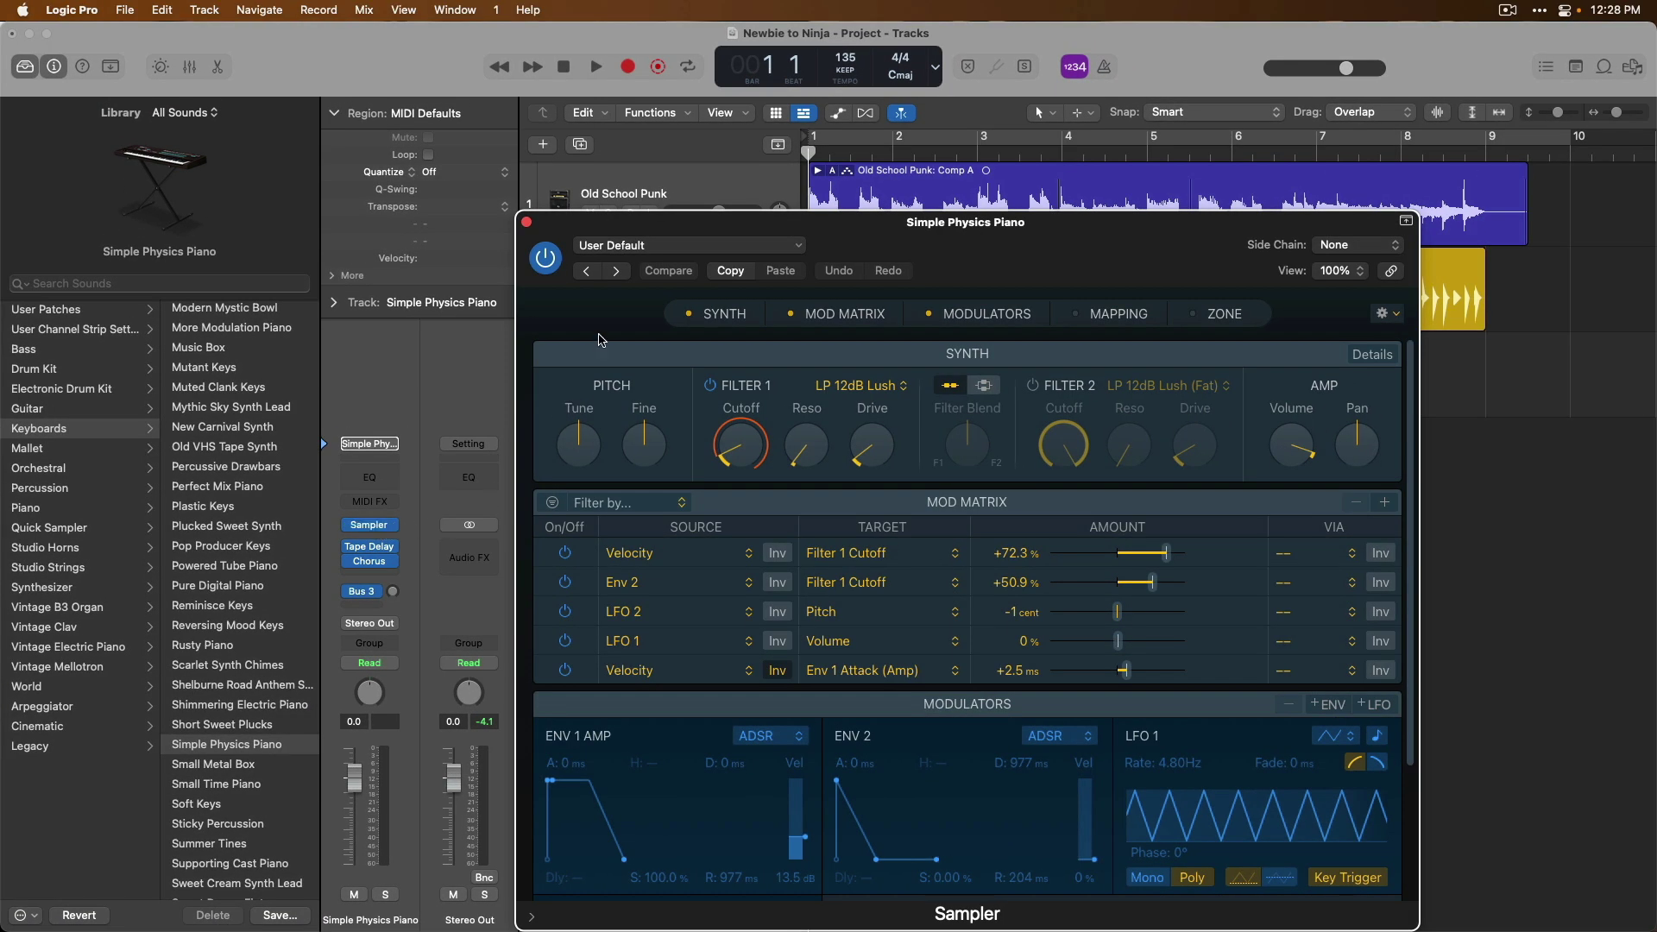
left_click(1085, 319)
left_click(1192, 317)
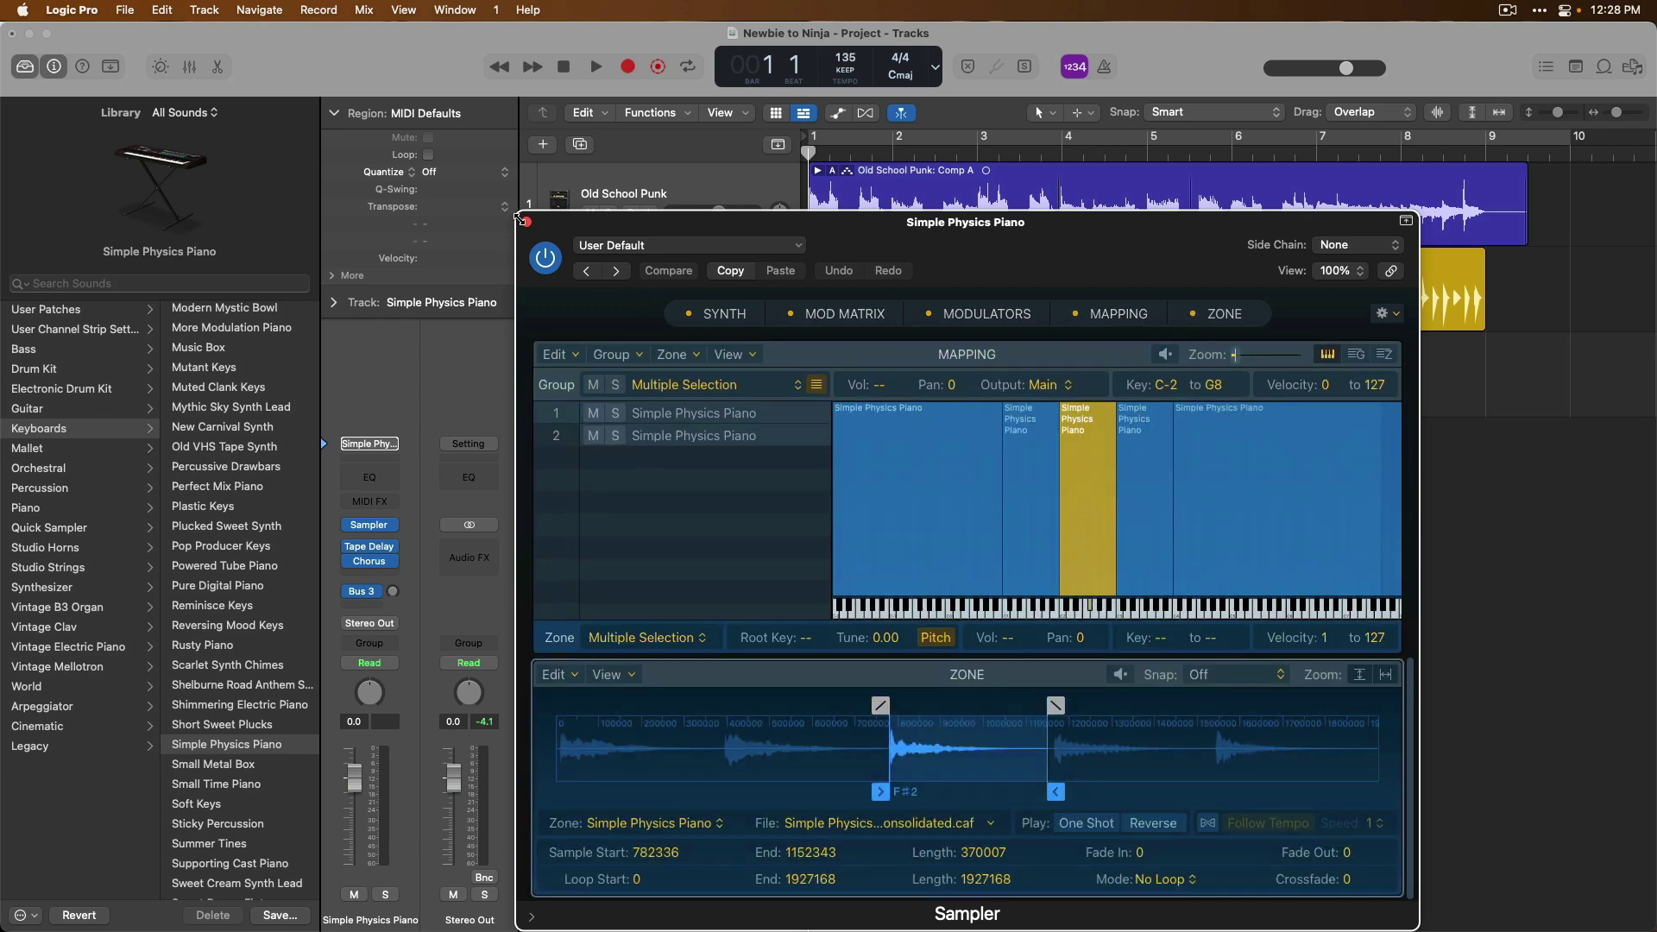
left_click(524, 221)
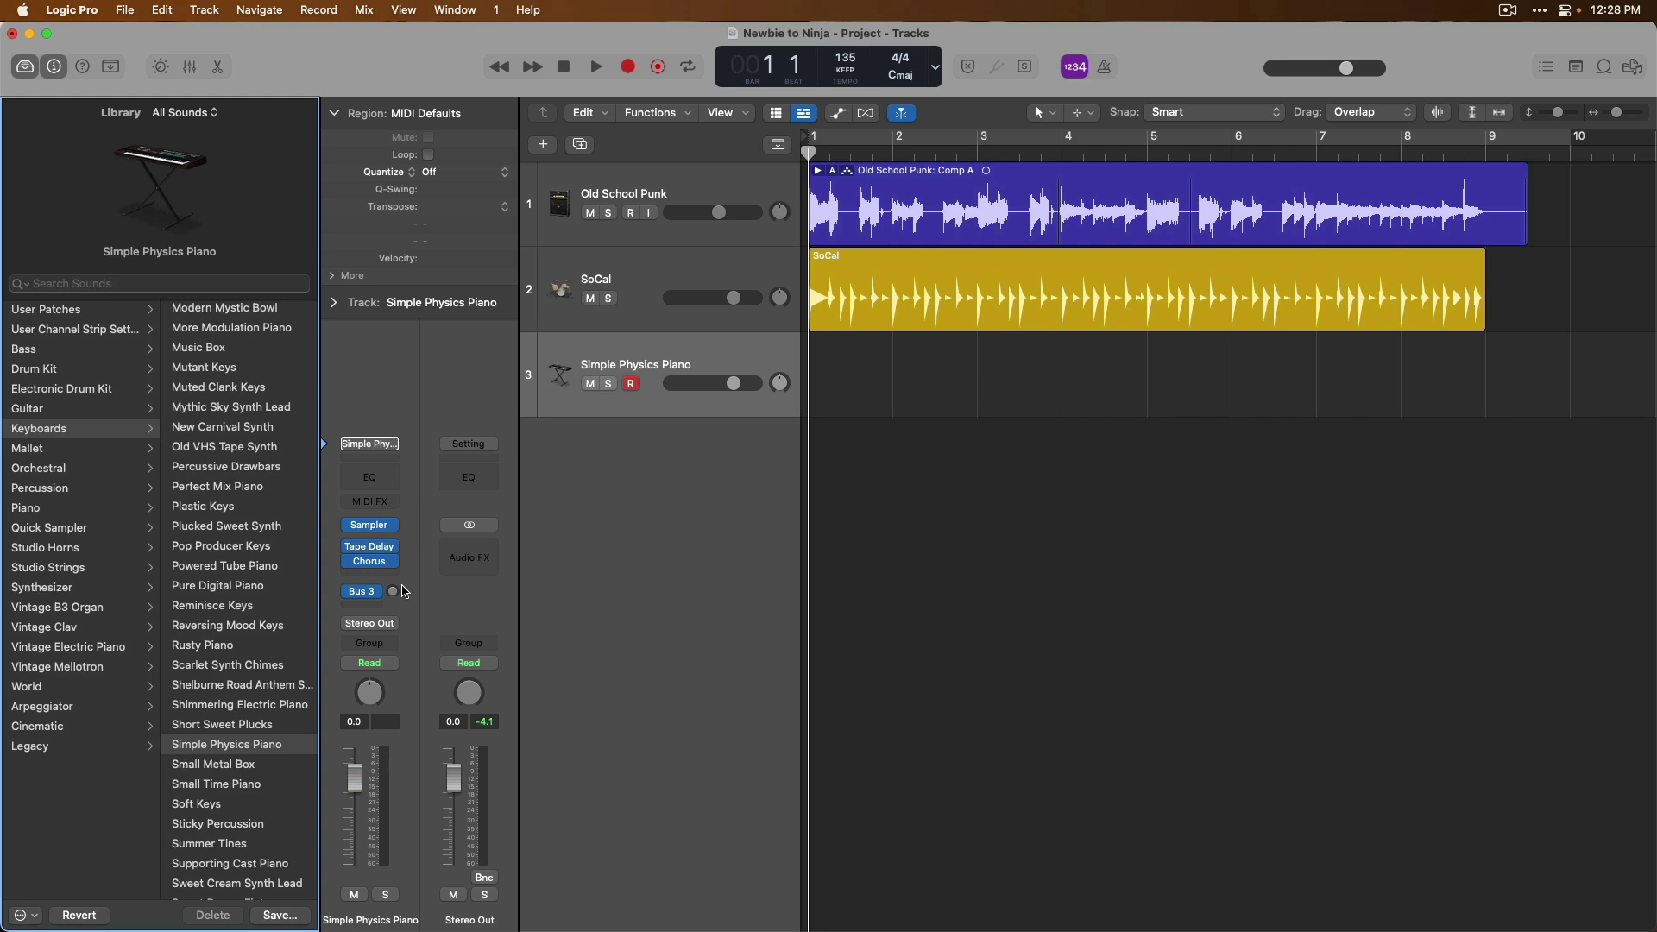
left_click(377, 594)
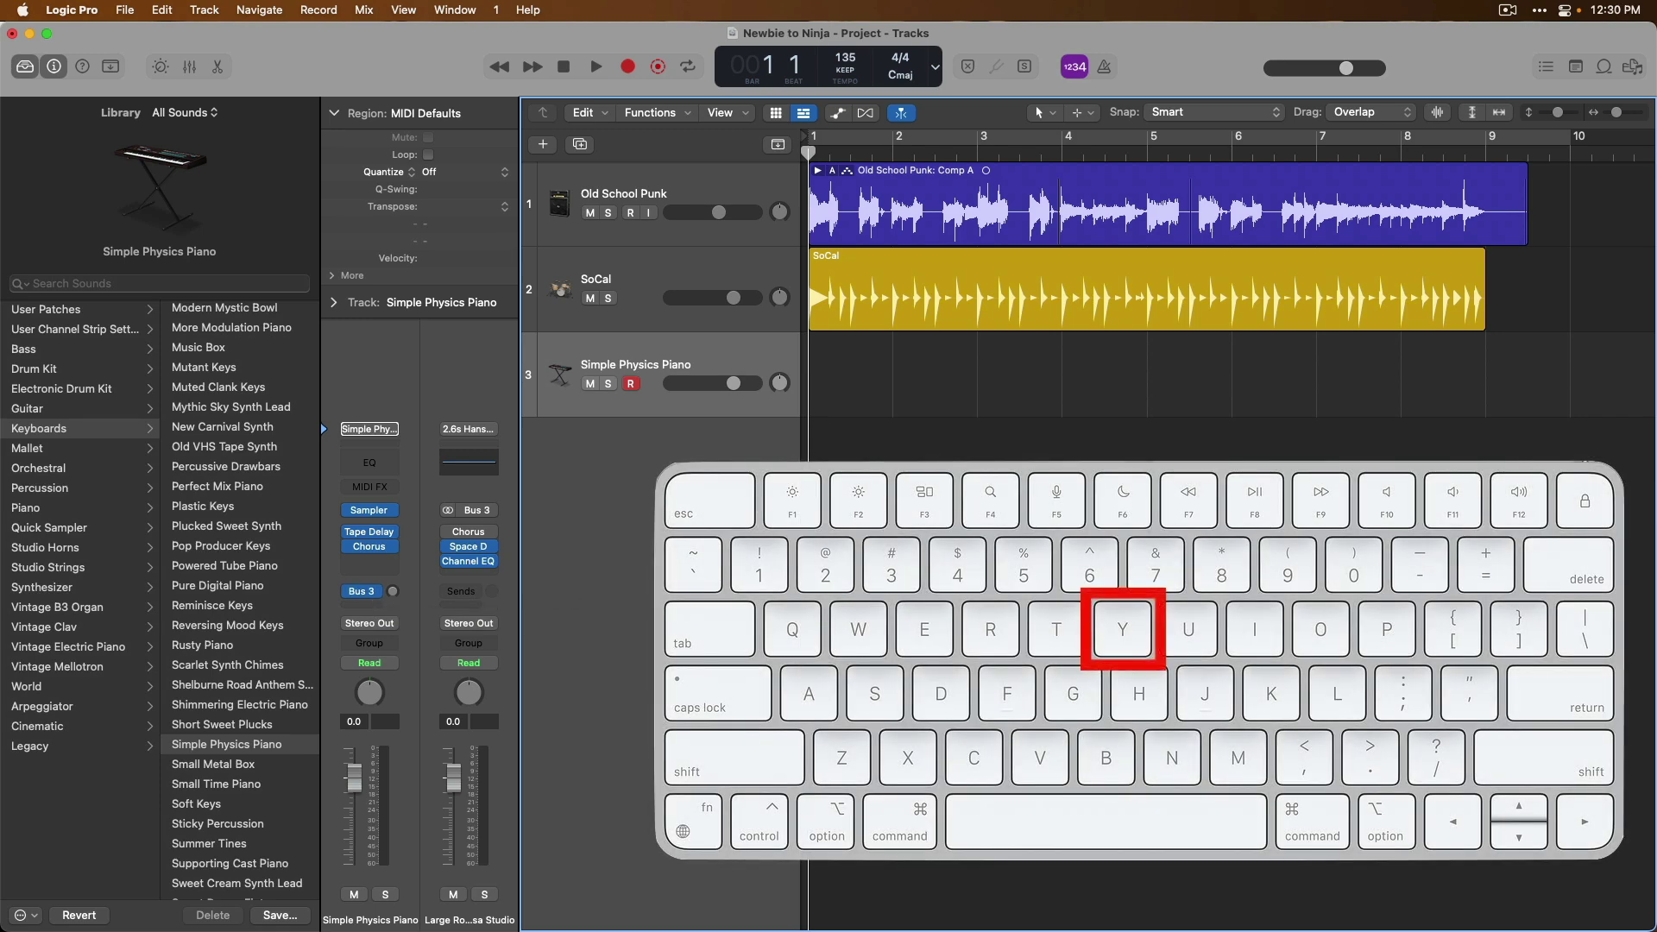
Hide the Library with Y and show Musical Typing from the Window menu.
key("y")
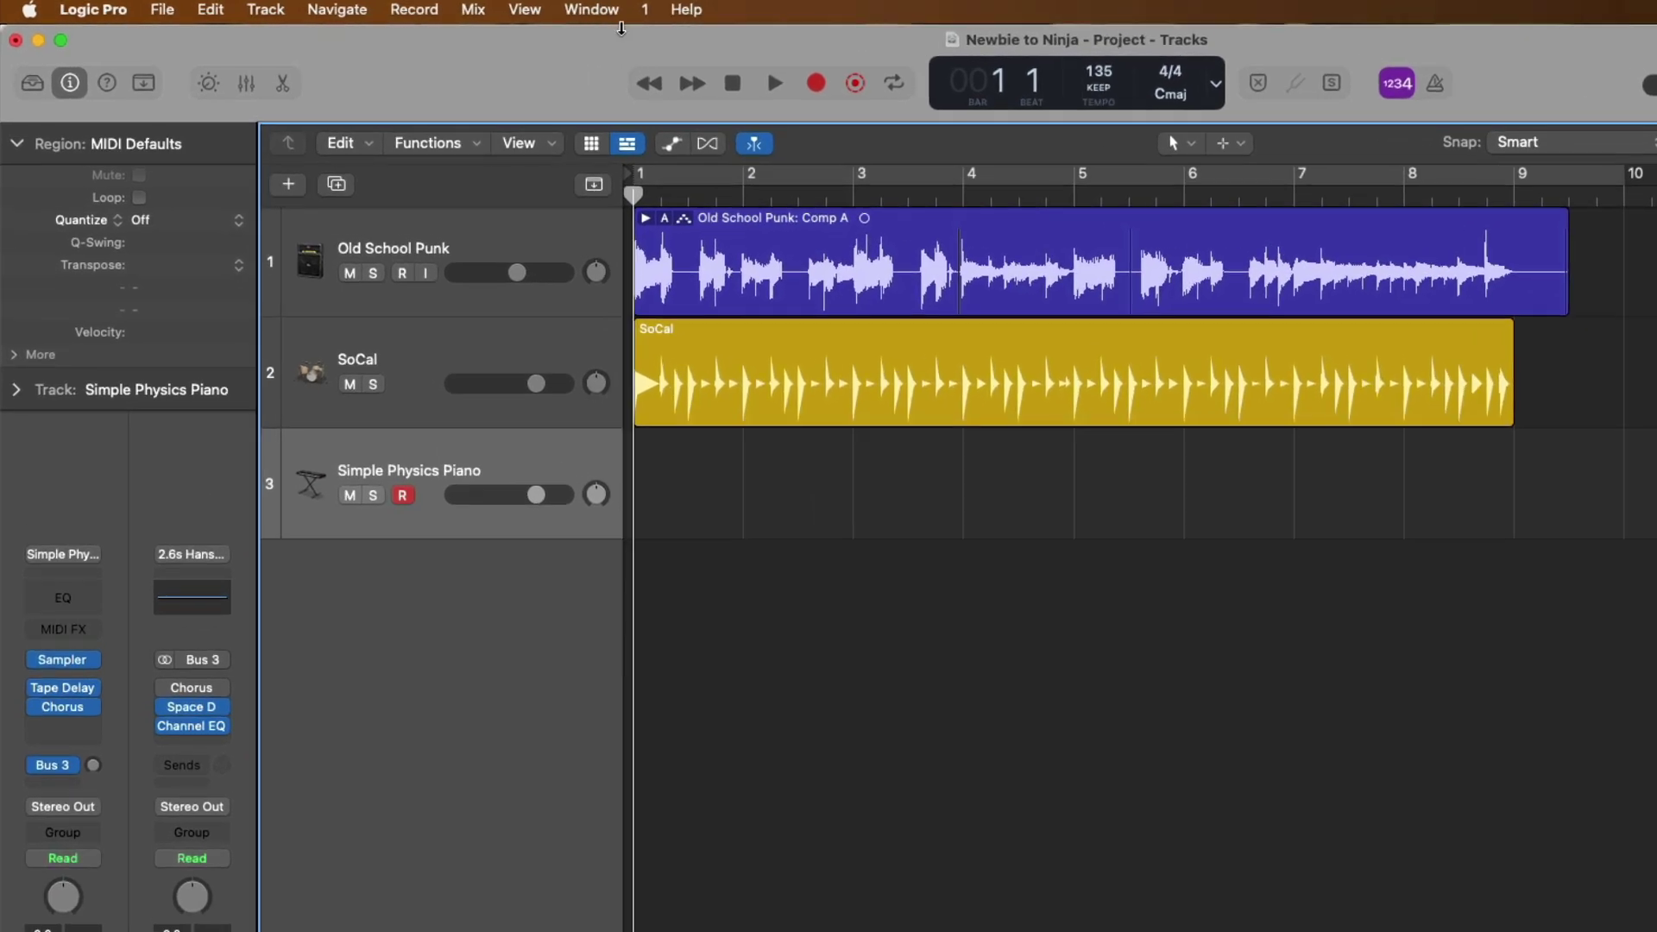
left_click(610, 11)
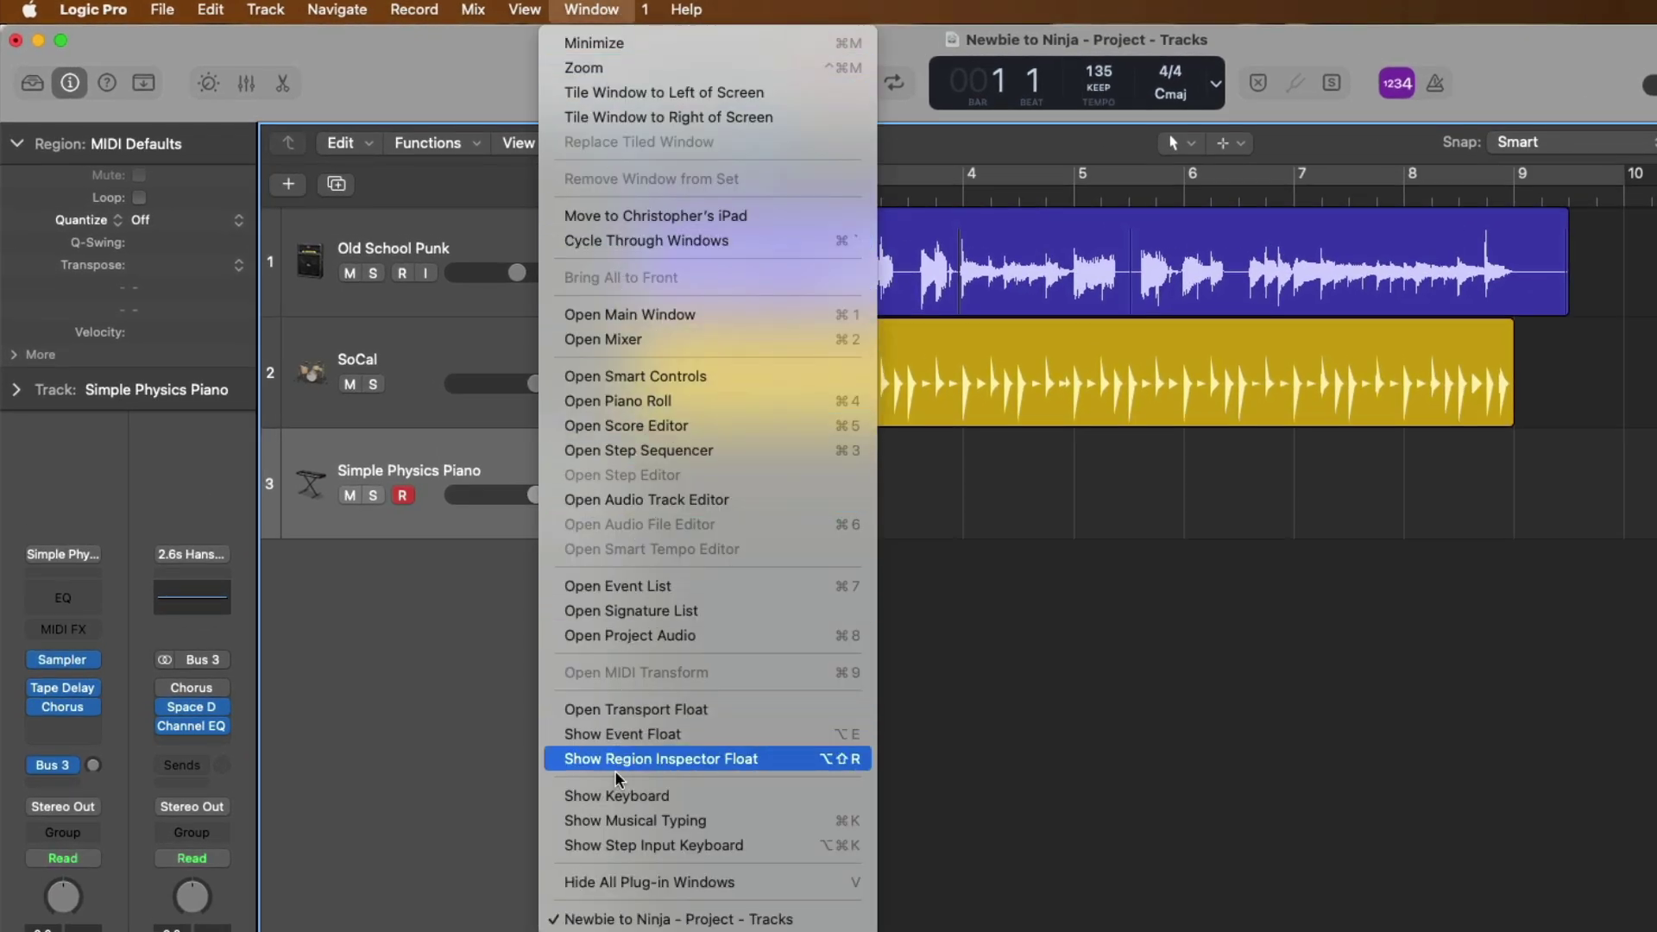
left_click(723, 824)
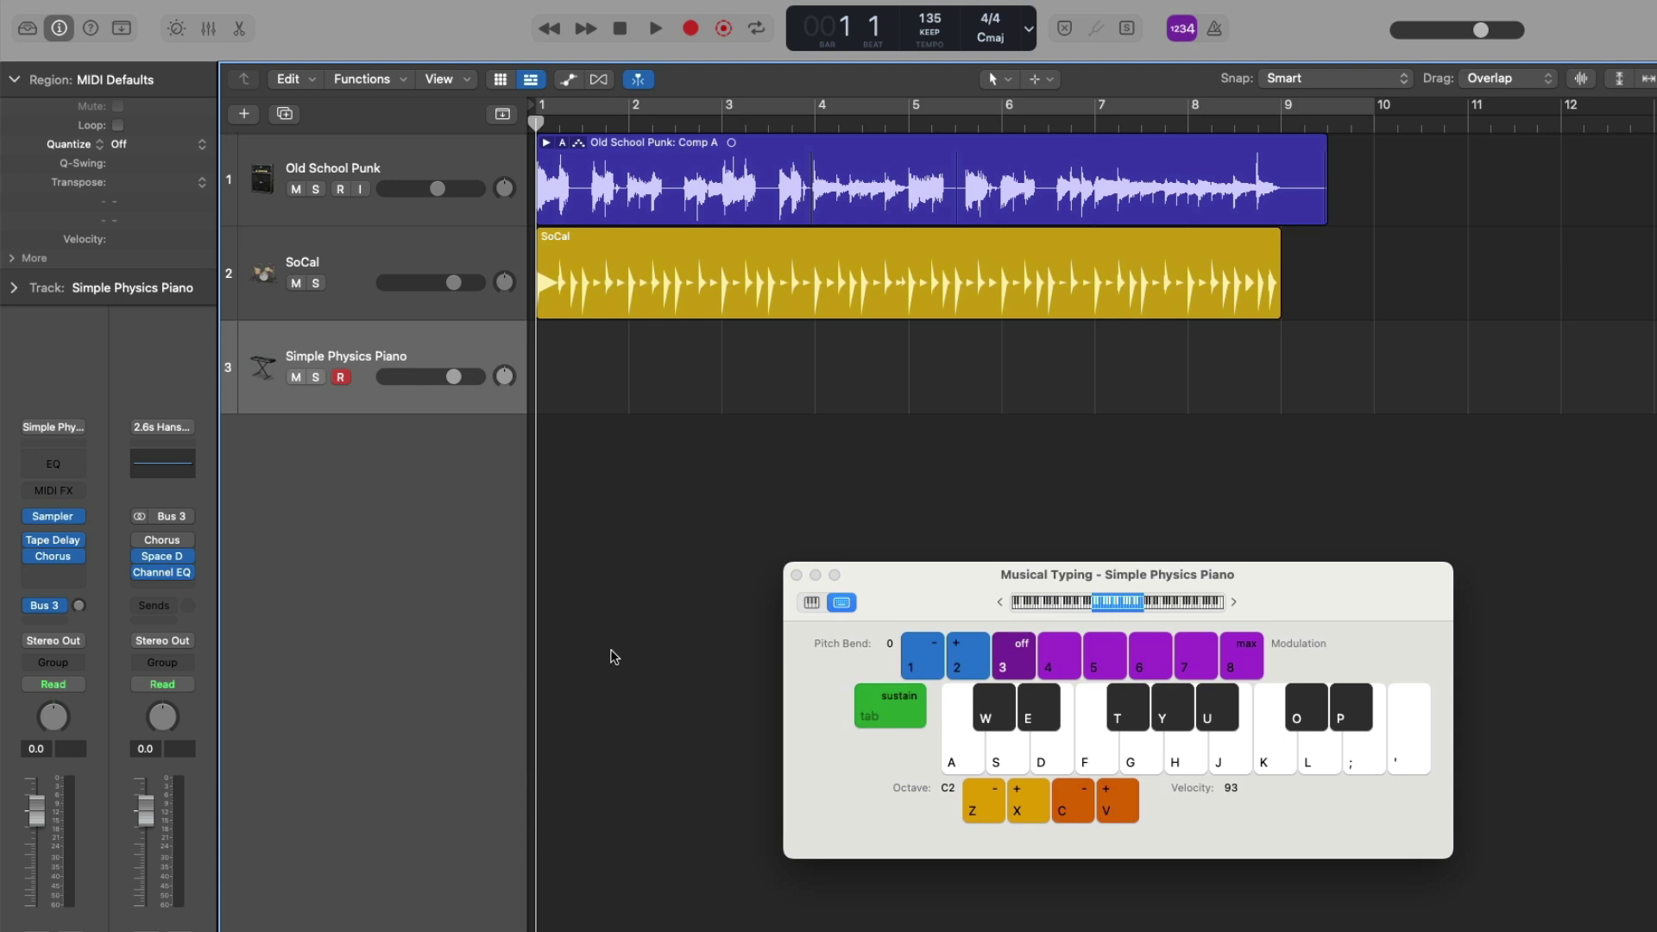
Play several single notes and a two-note chord on the Simple Physics Piano.
left_click(955, 750)
left_click(1046, 751)
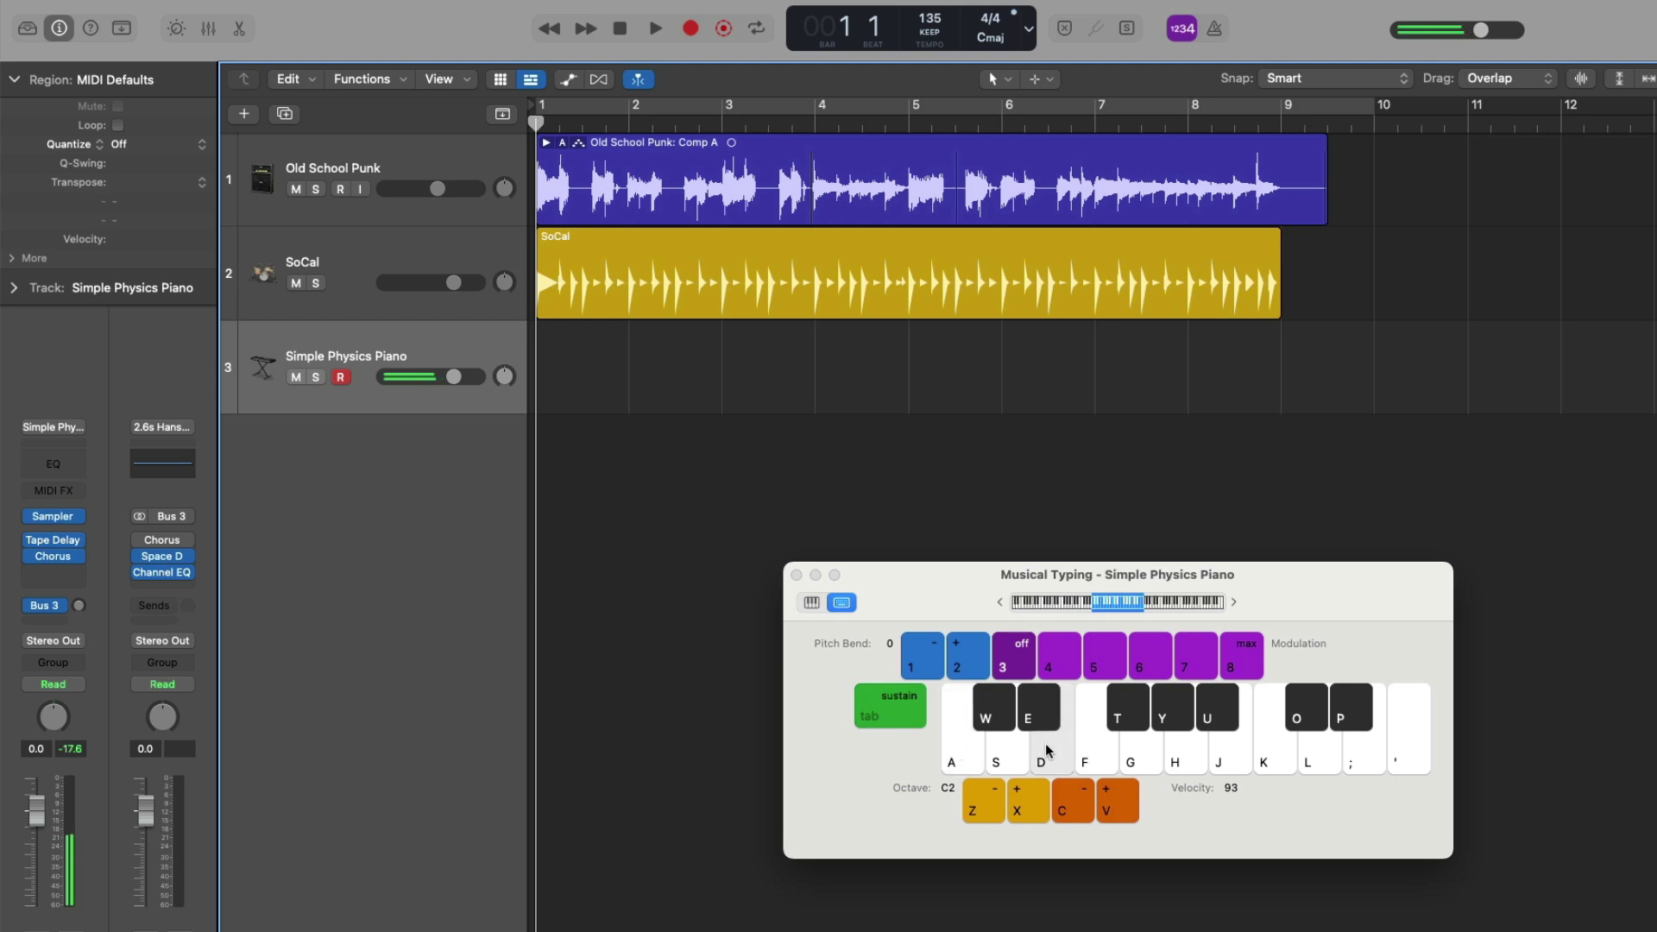
left_click(1134, 747)
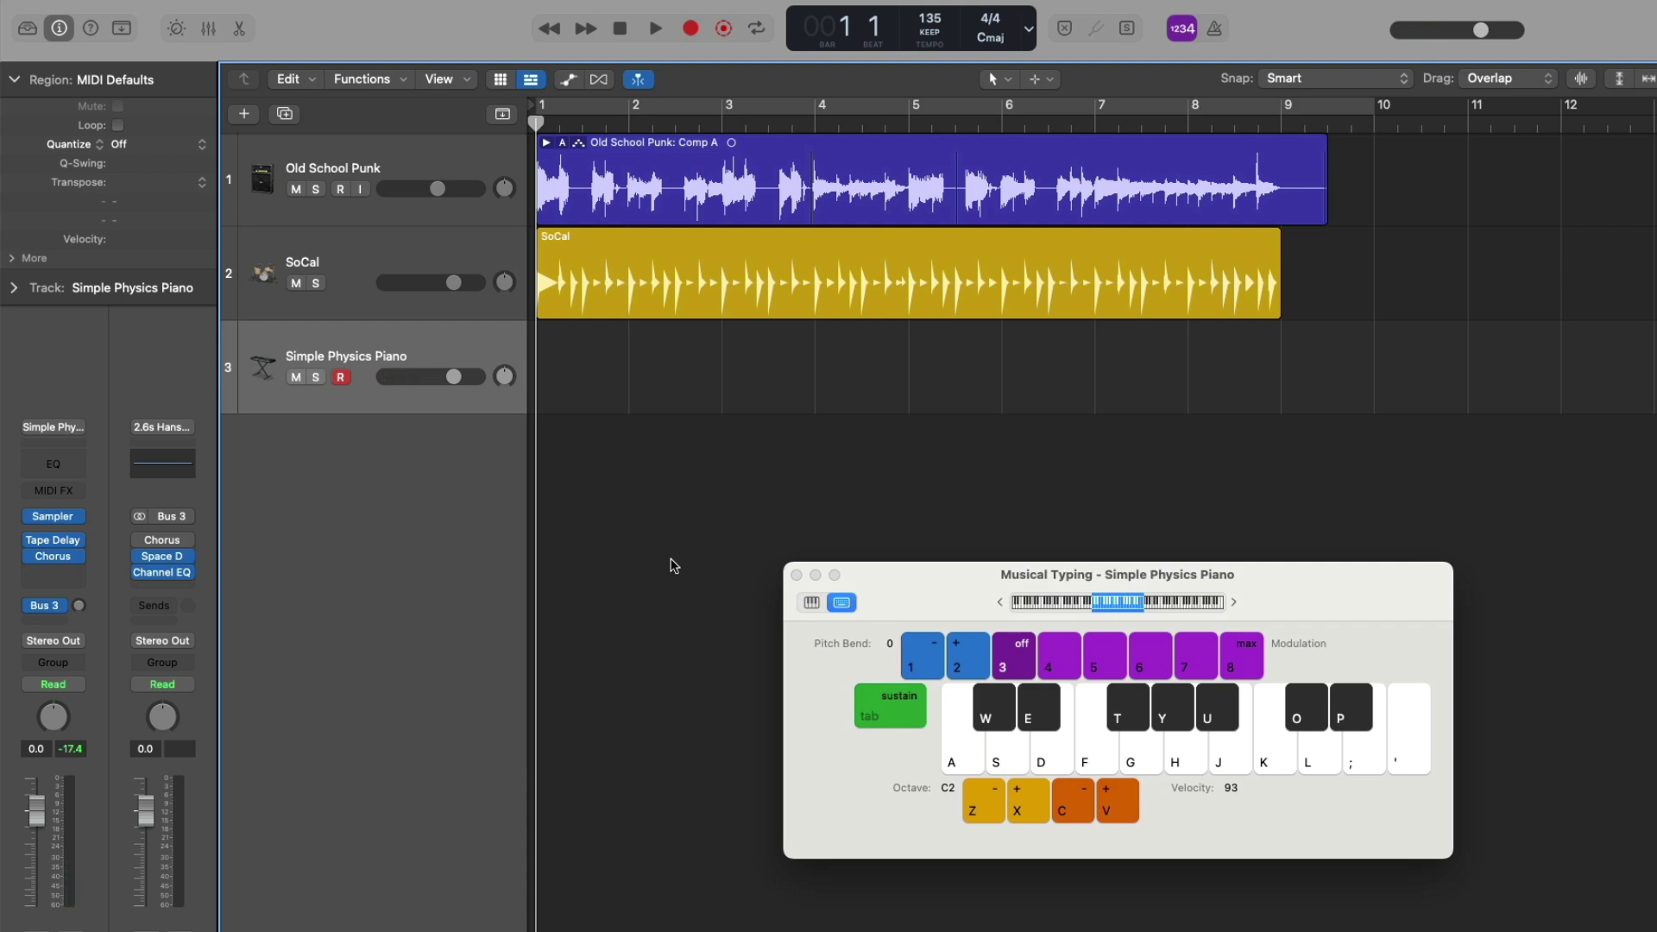
key("a+d")
Shift Musical Typing up to octave C4 and play G, G and J there.
key("x")
key("x")
key("g")
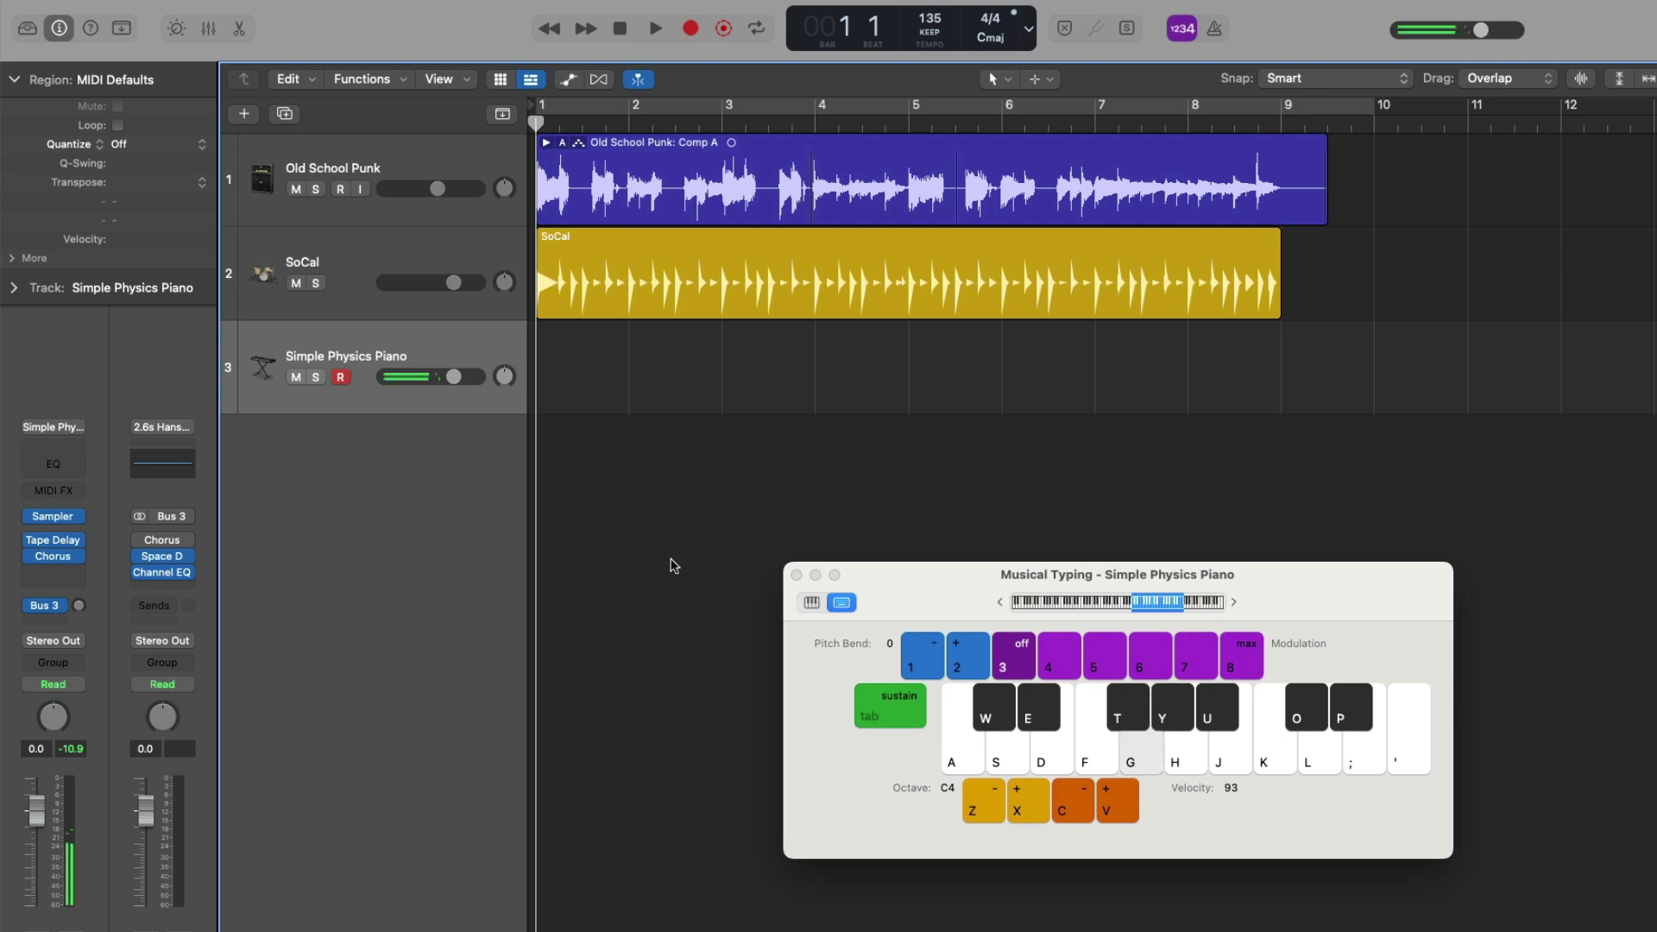
key("g")
key("j")
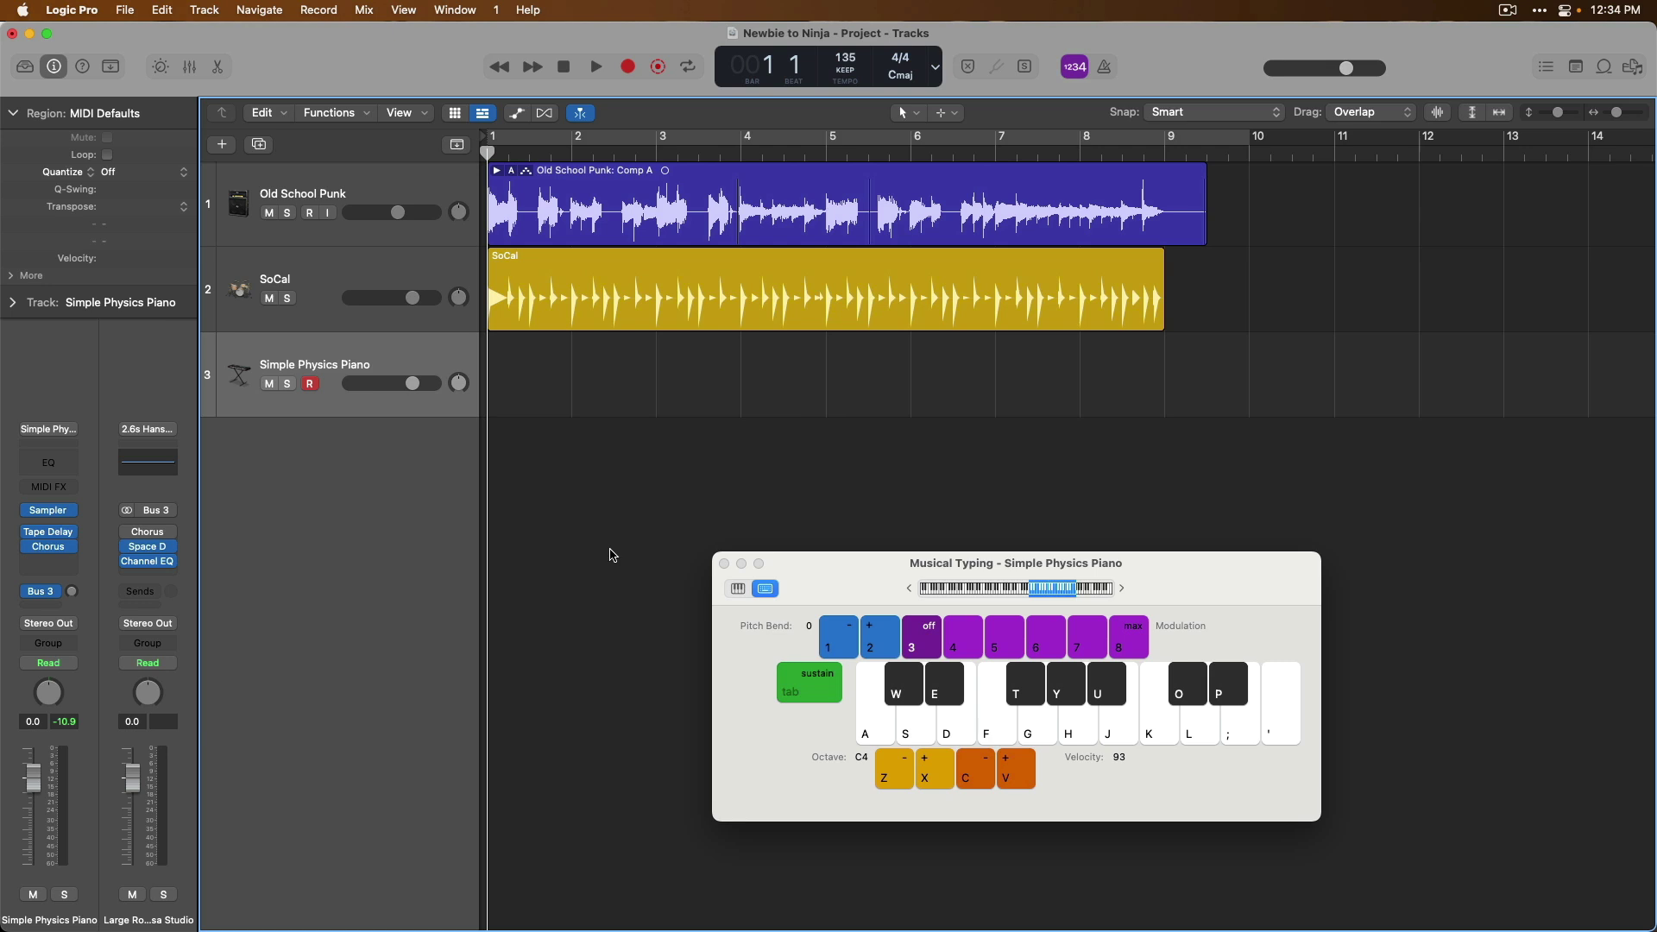
Record a piano phrase of G, G, J, D, G, J notes on track 3.
key("r")
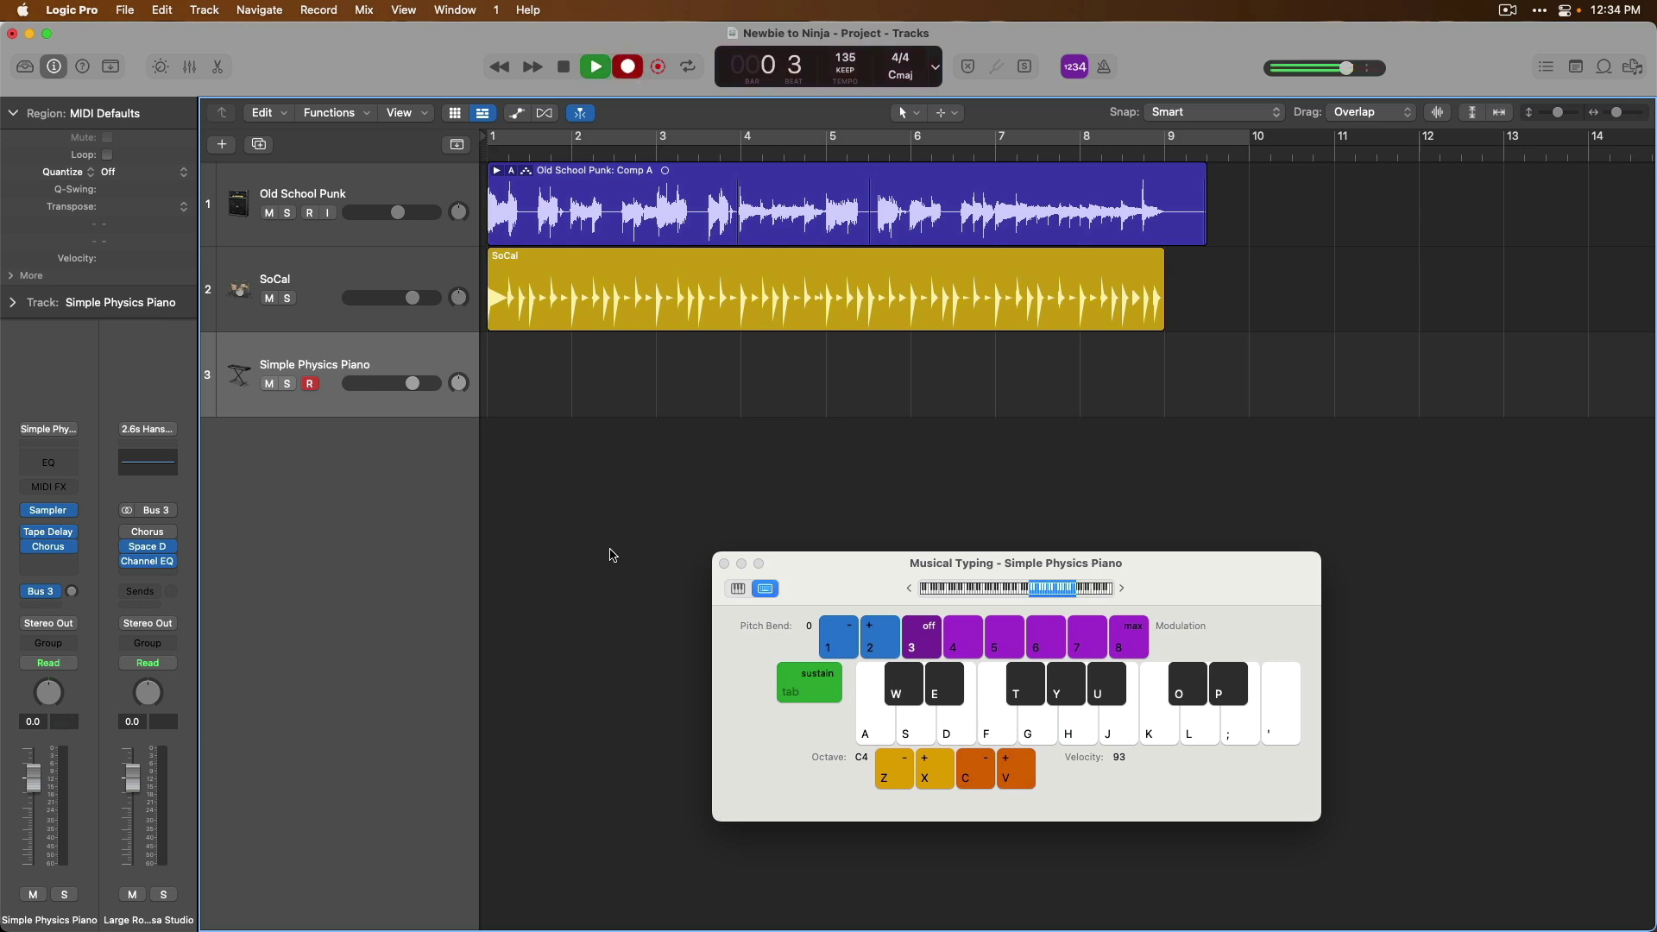
key("g")
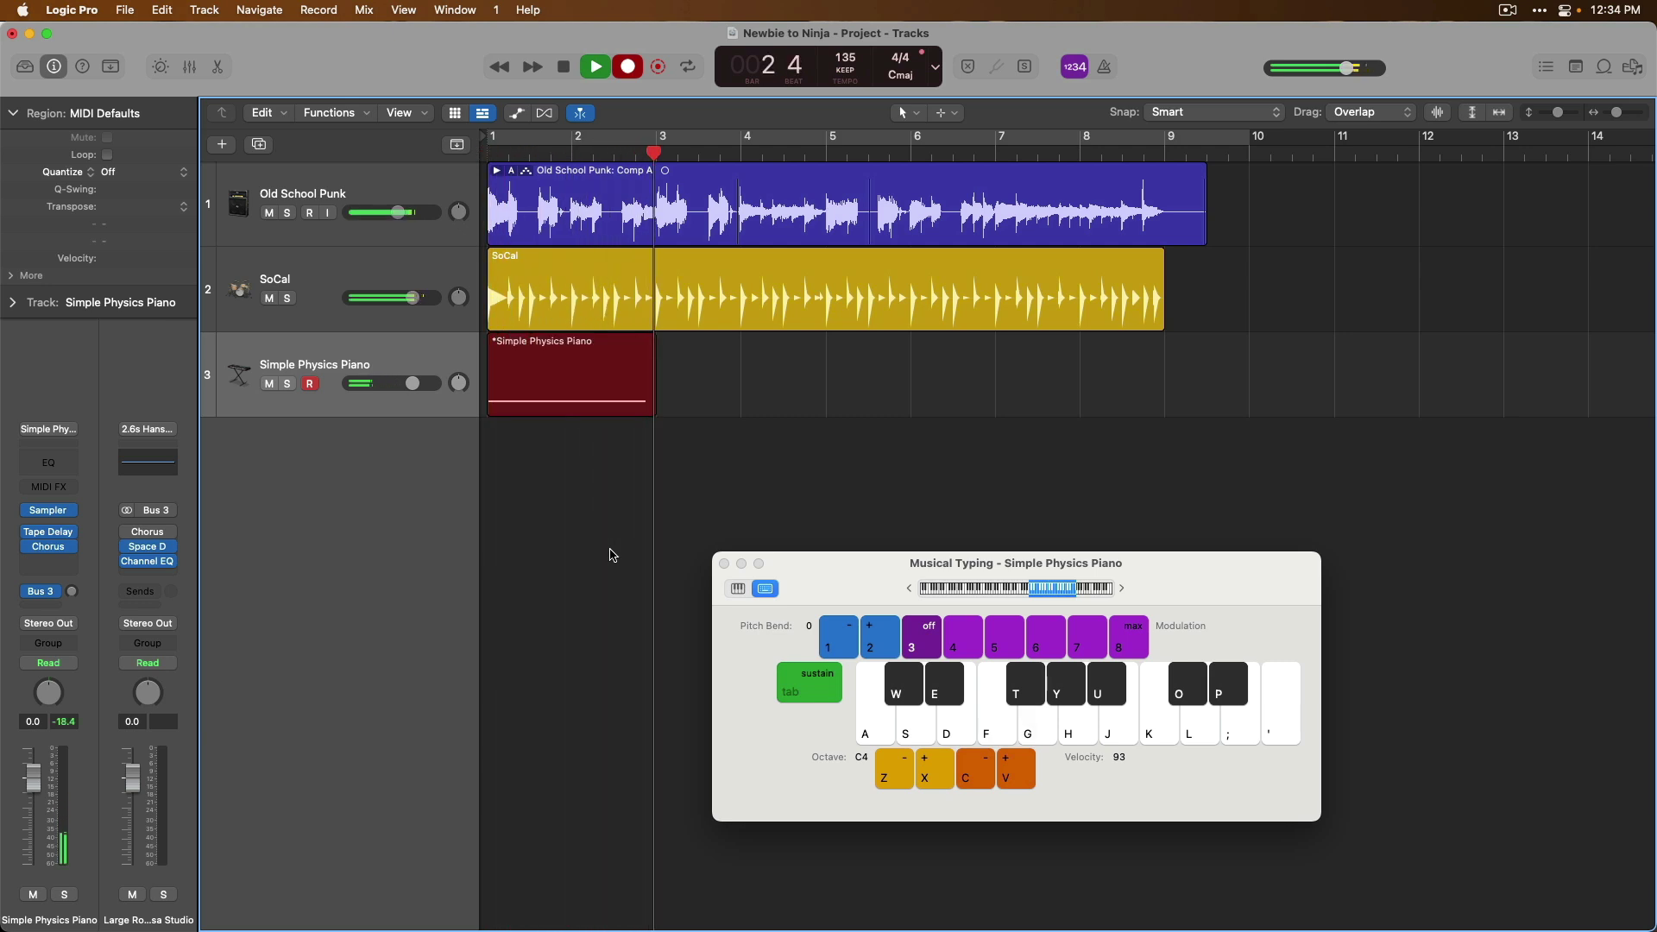
key("g")
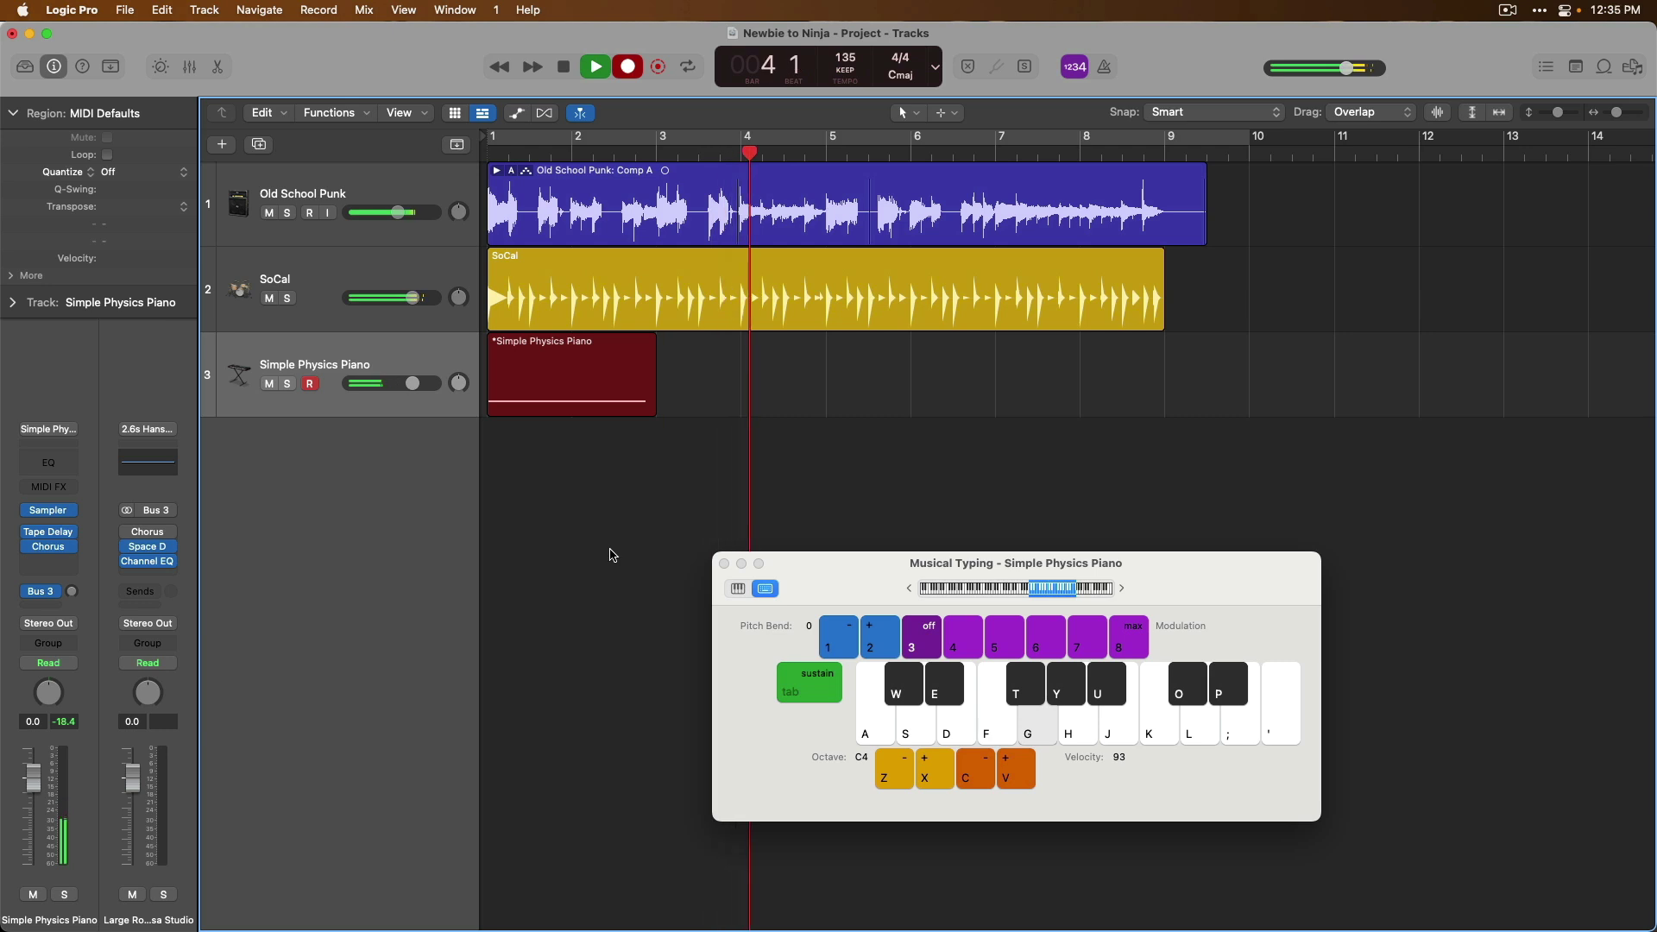
key("j")
key("d")
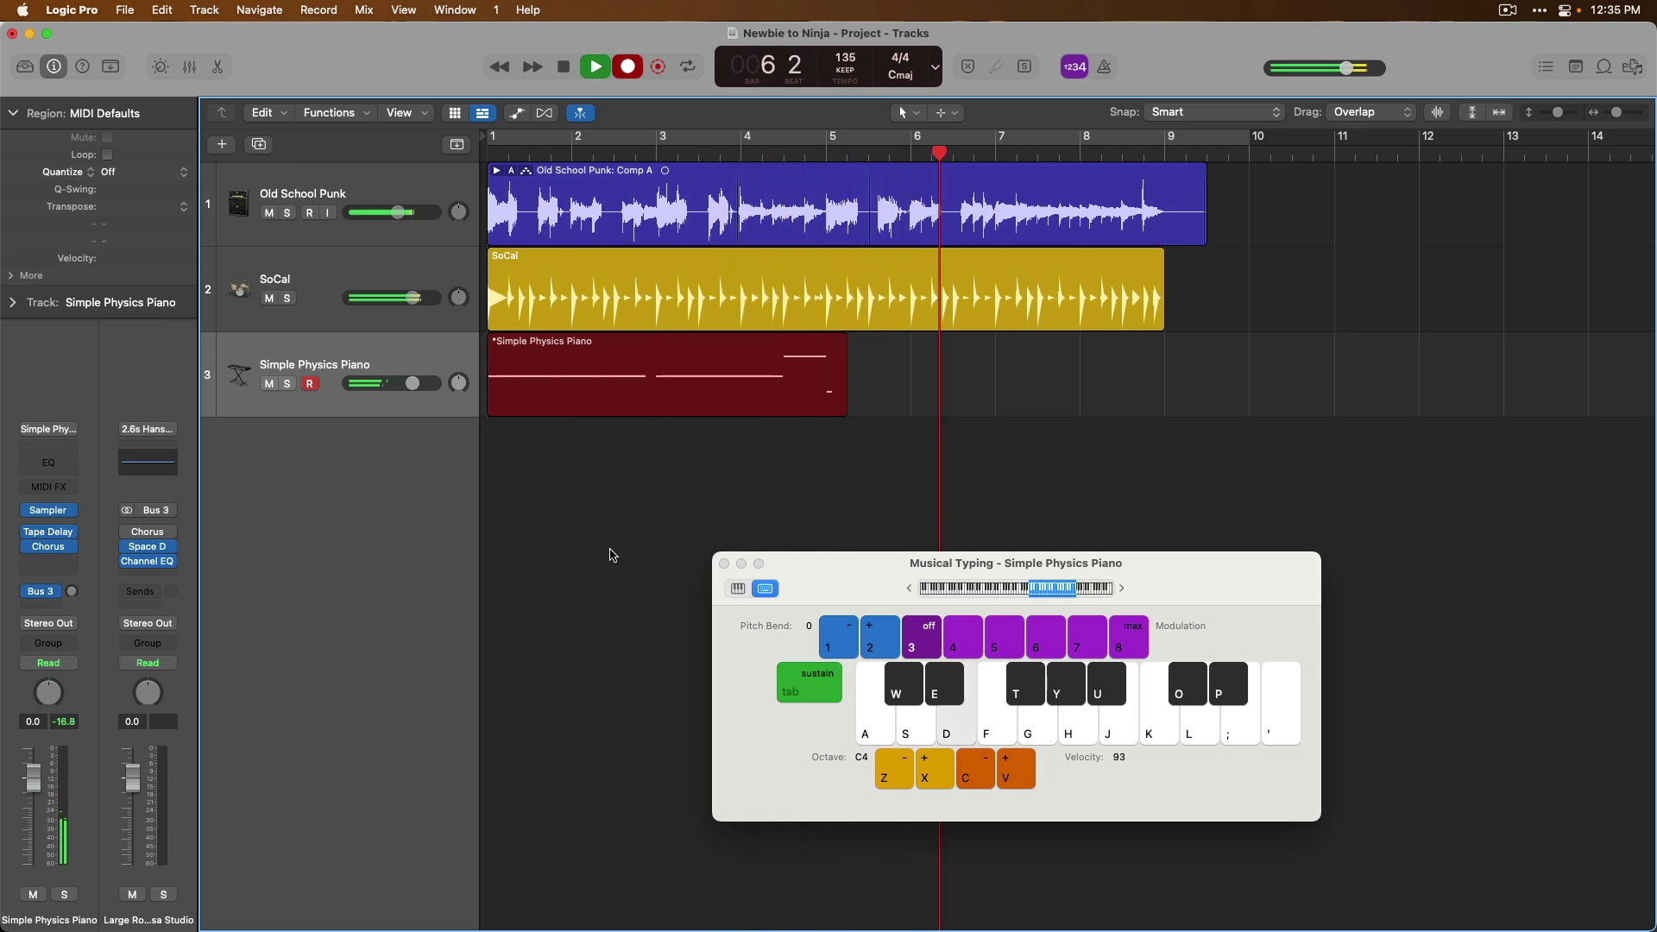
key("g")
key("j")
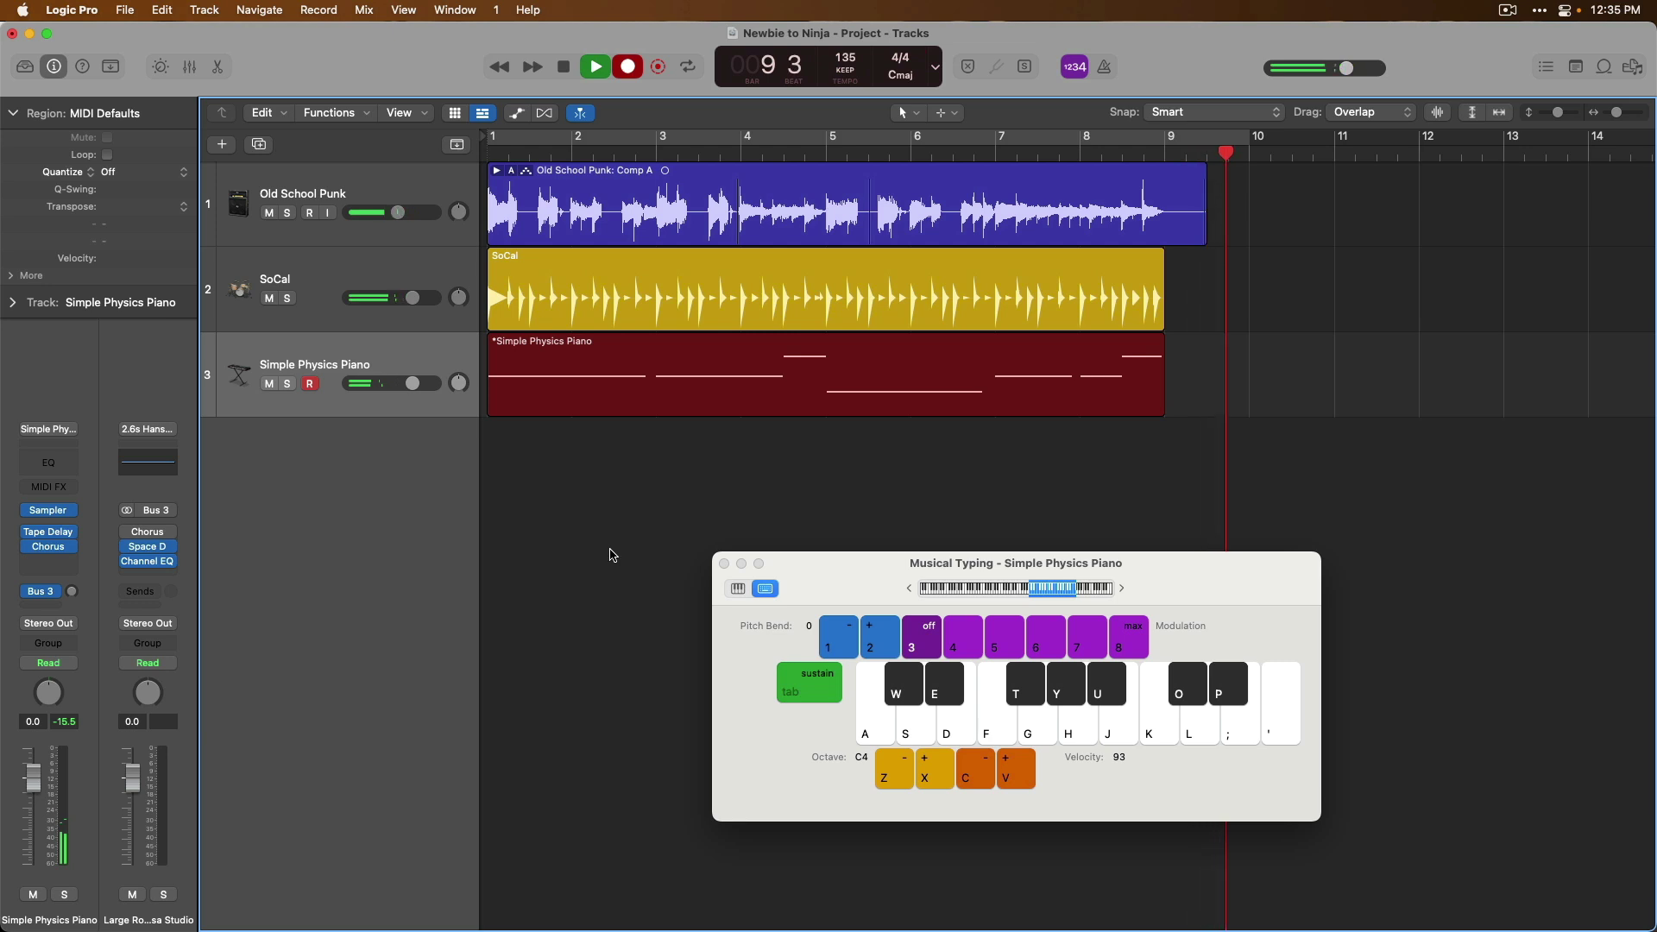
Stop recording, close Musical Typing, and return the playhead to bar 1.
key("space")
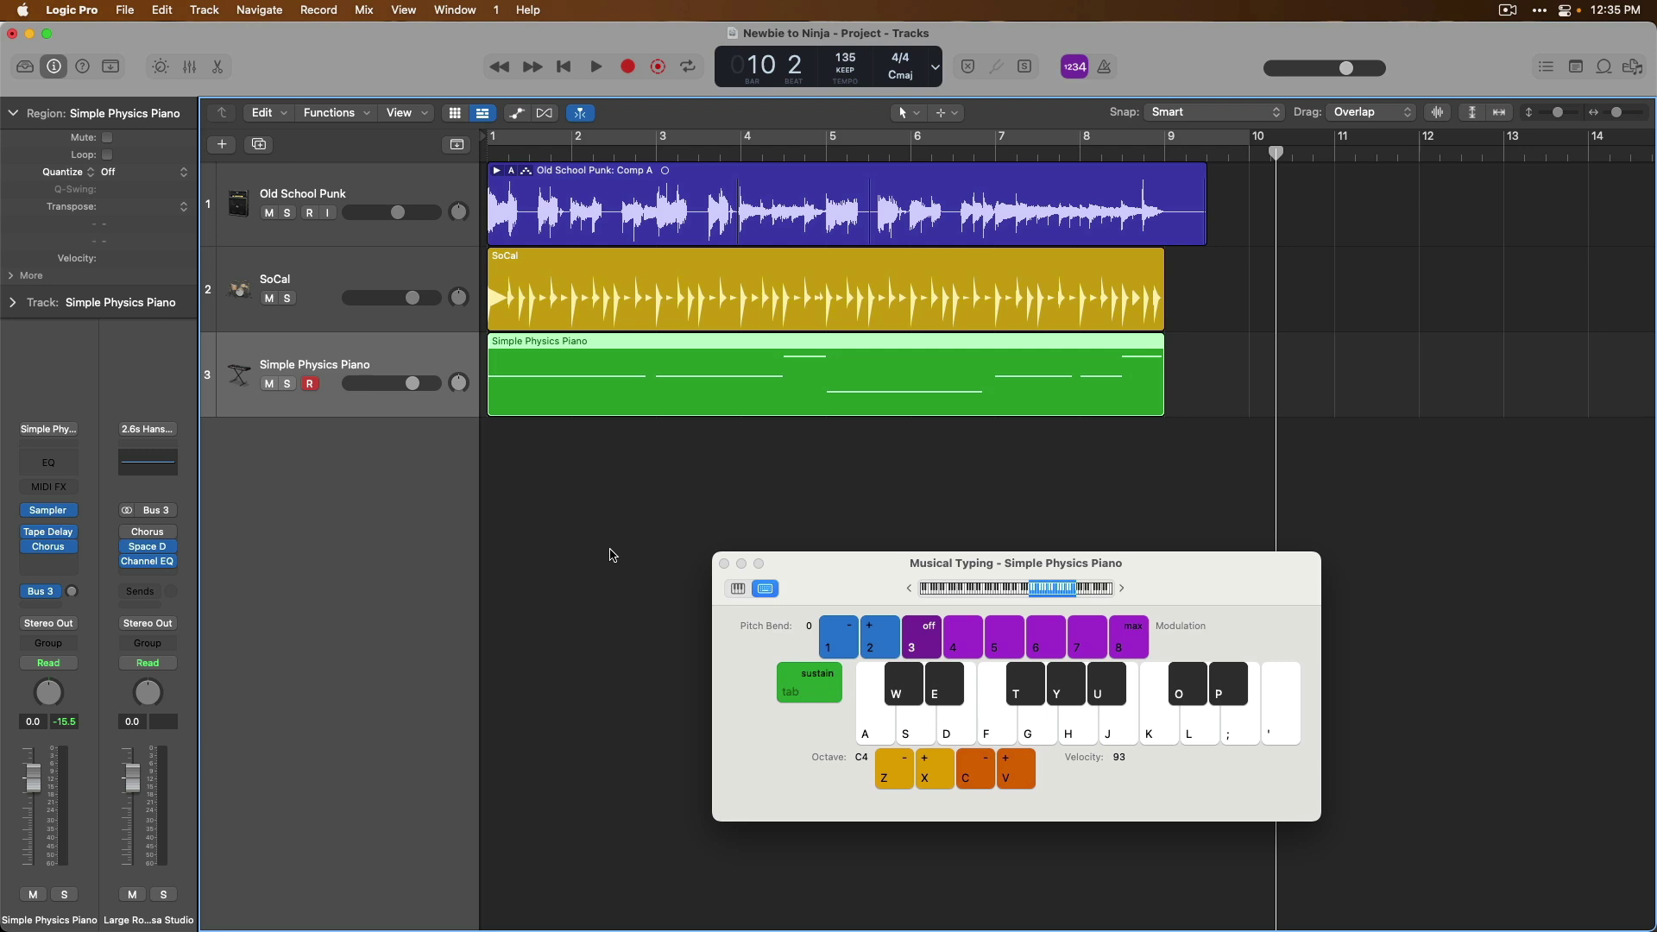
key("super+k")
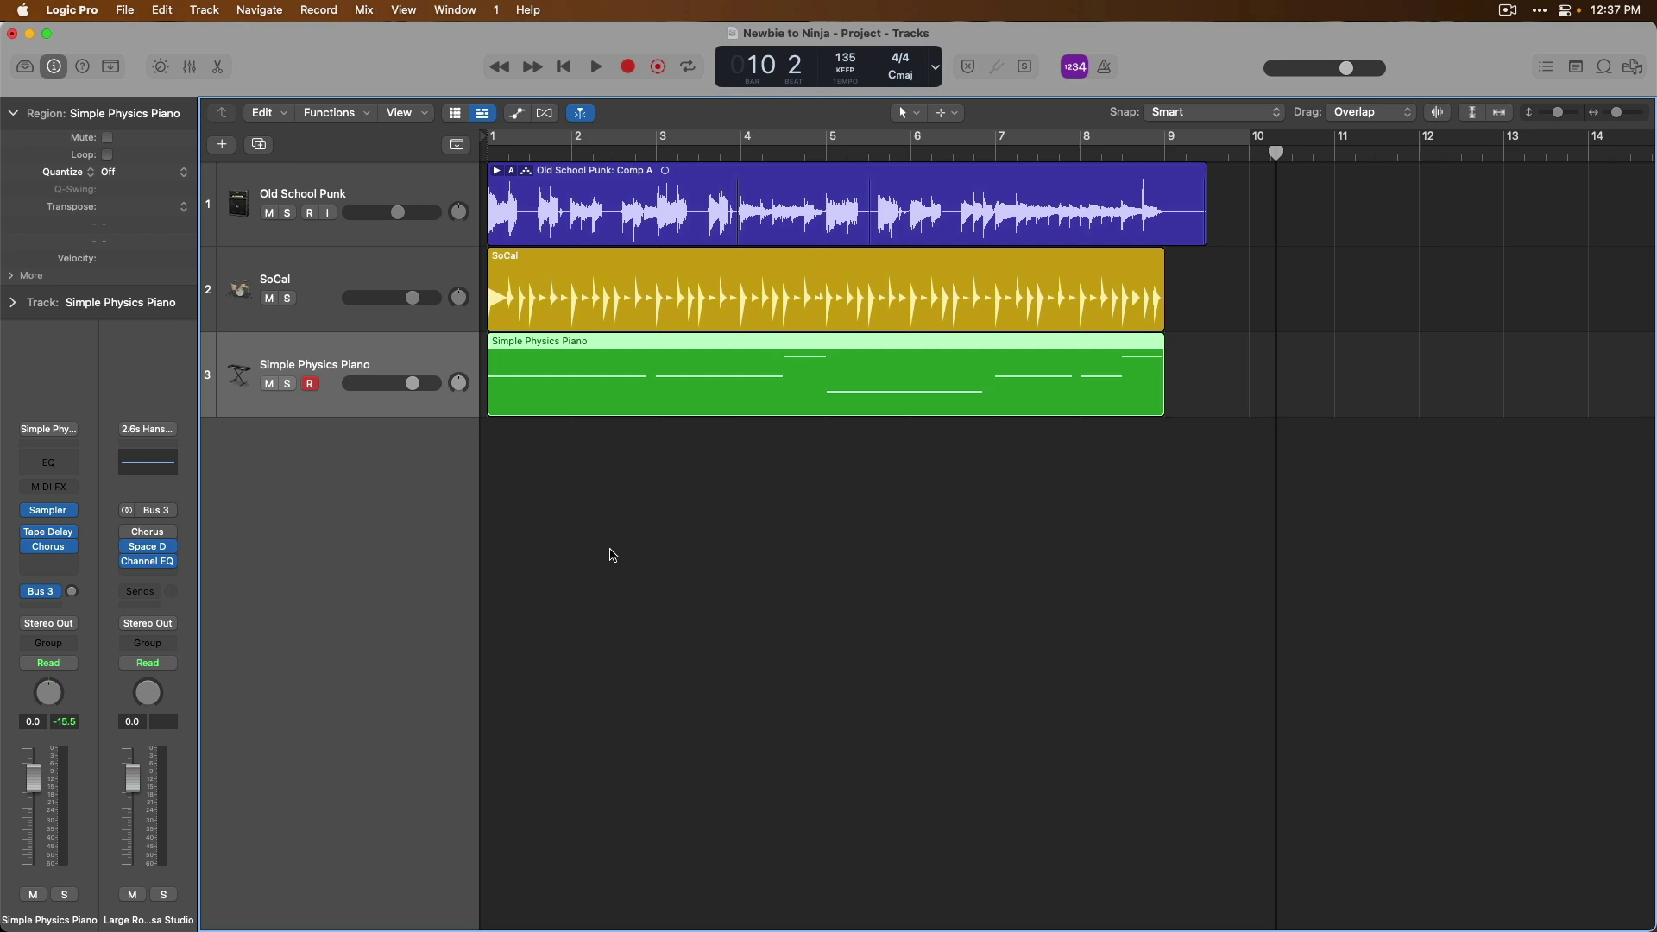
key("Return")
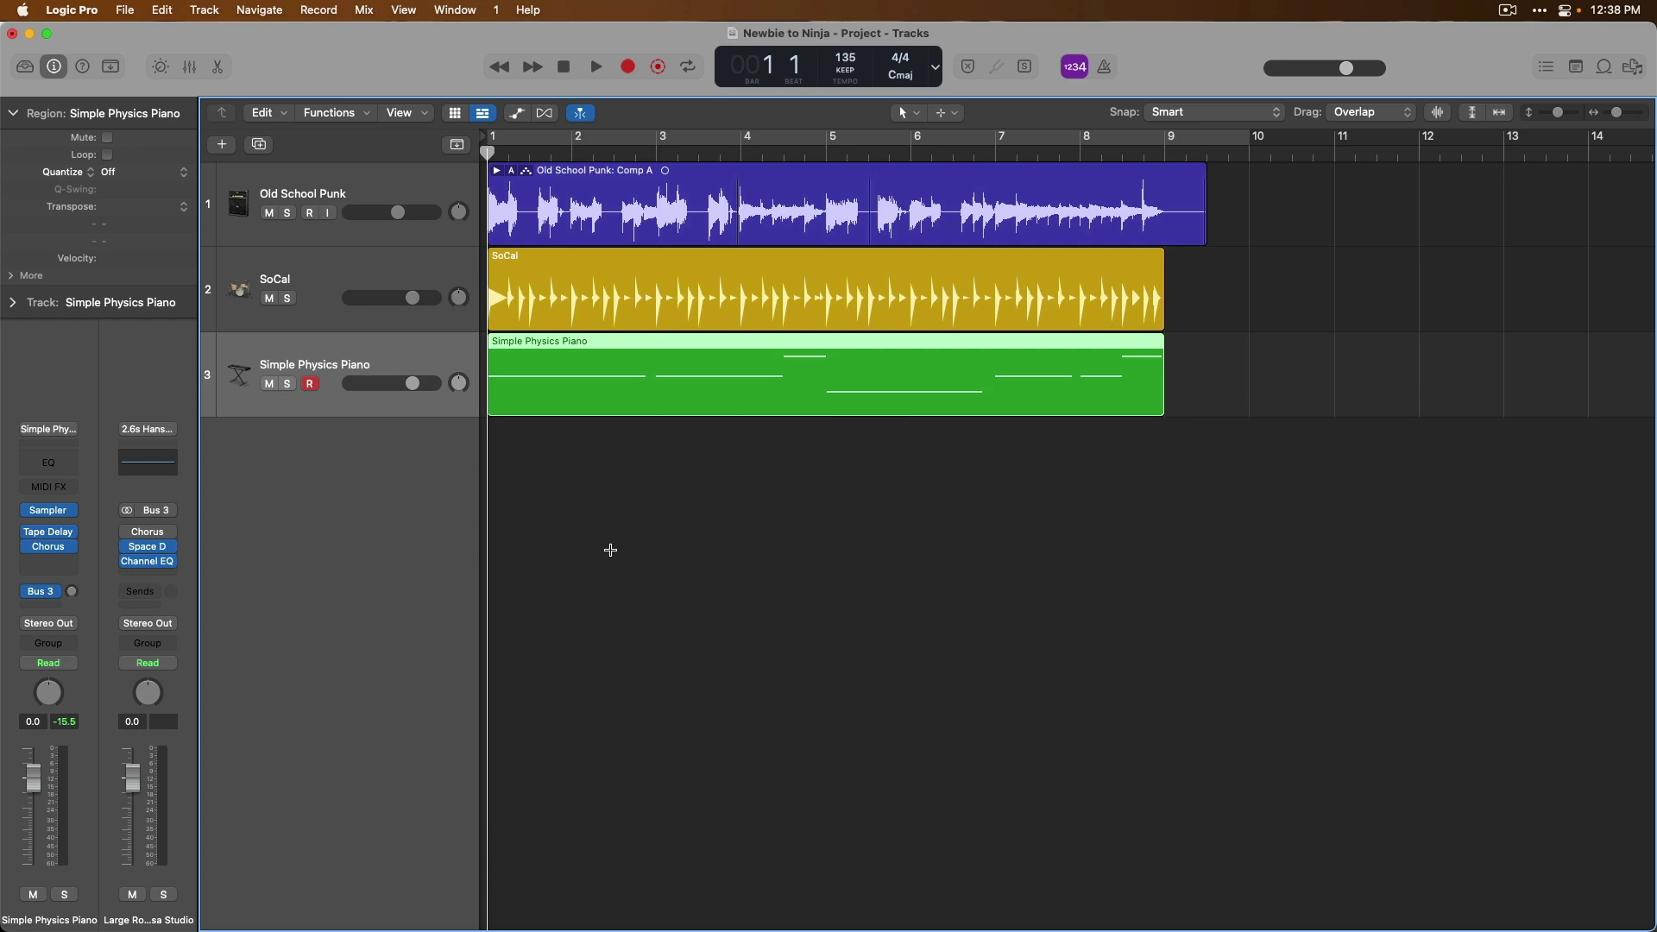
Create a fourth track, Inst 3, as a Software Instrument with an Empty Channel Strip.
double_click(610, 550)
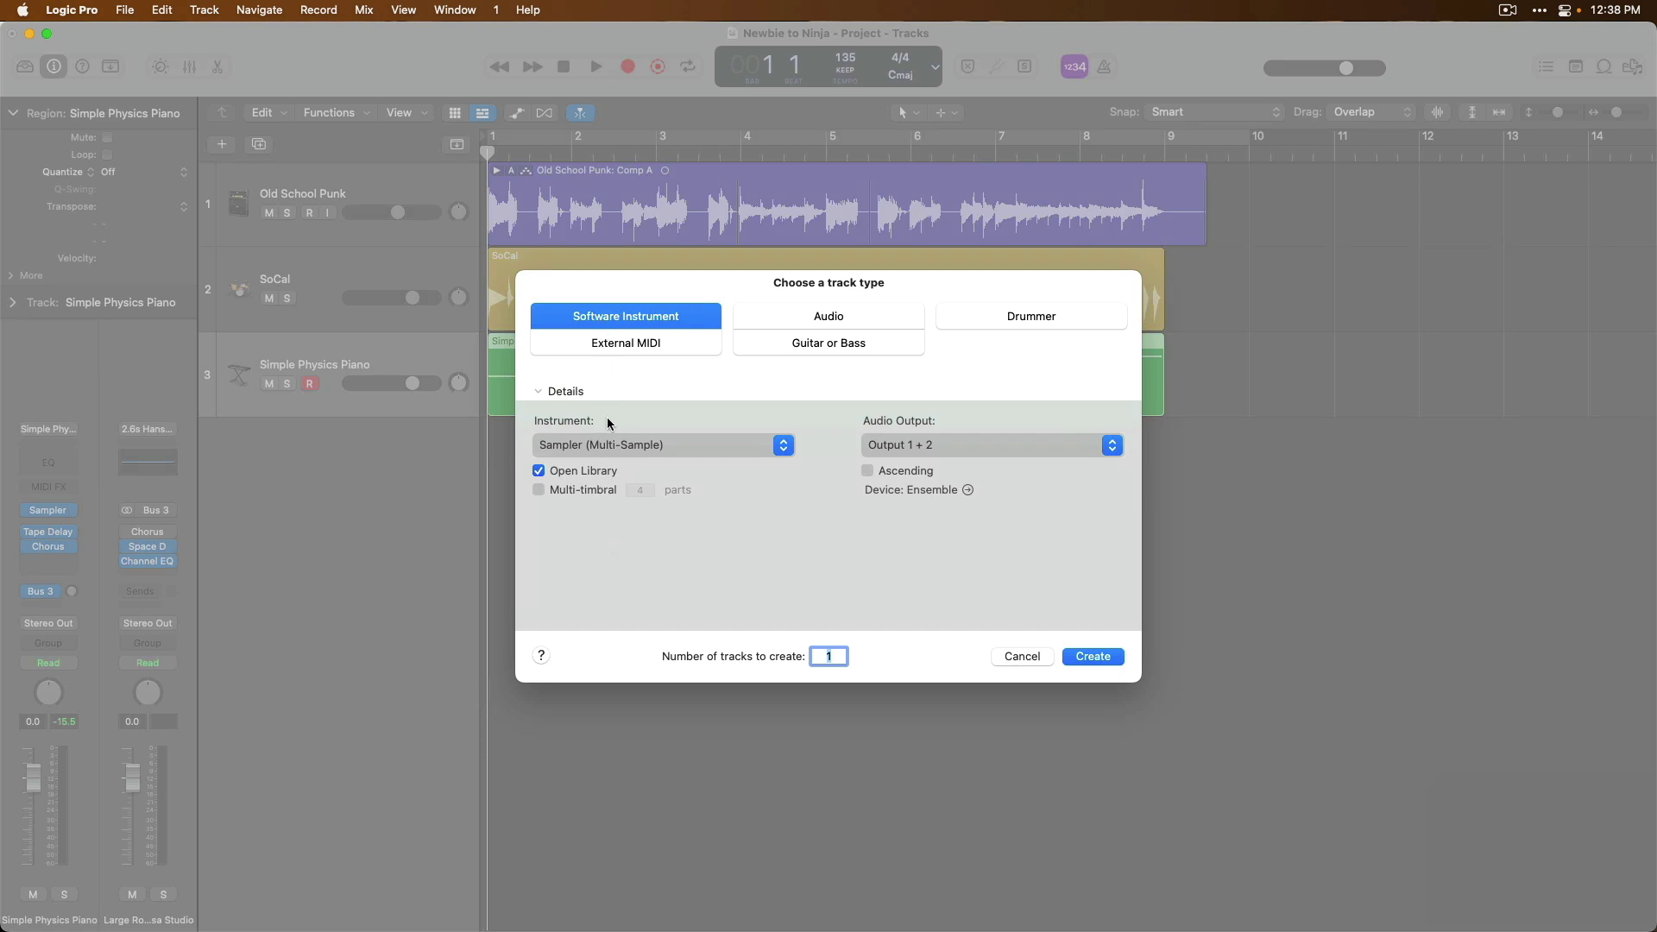
left_click(607, 443)
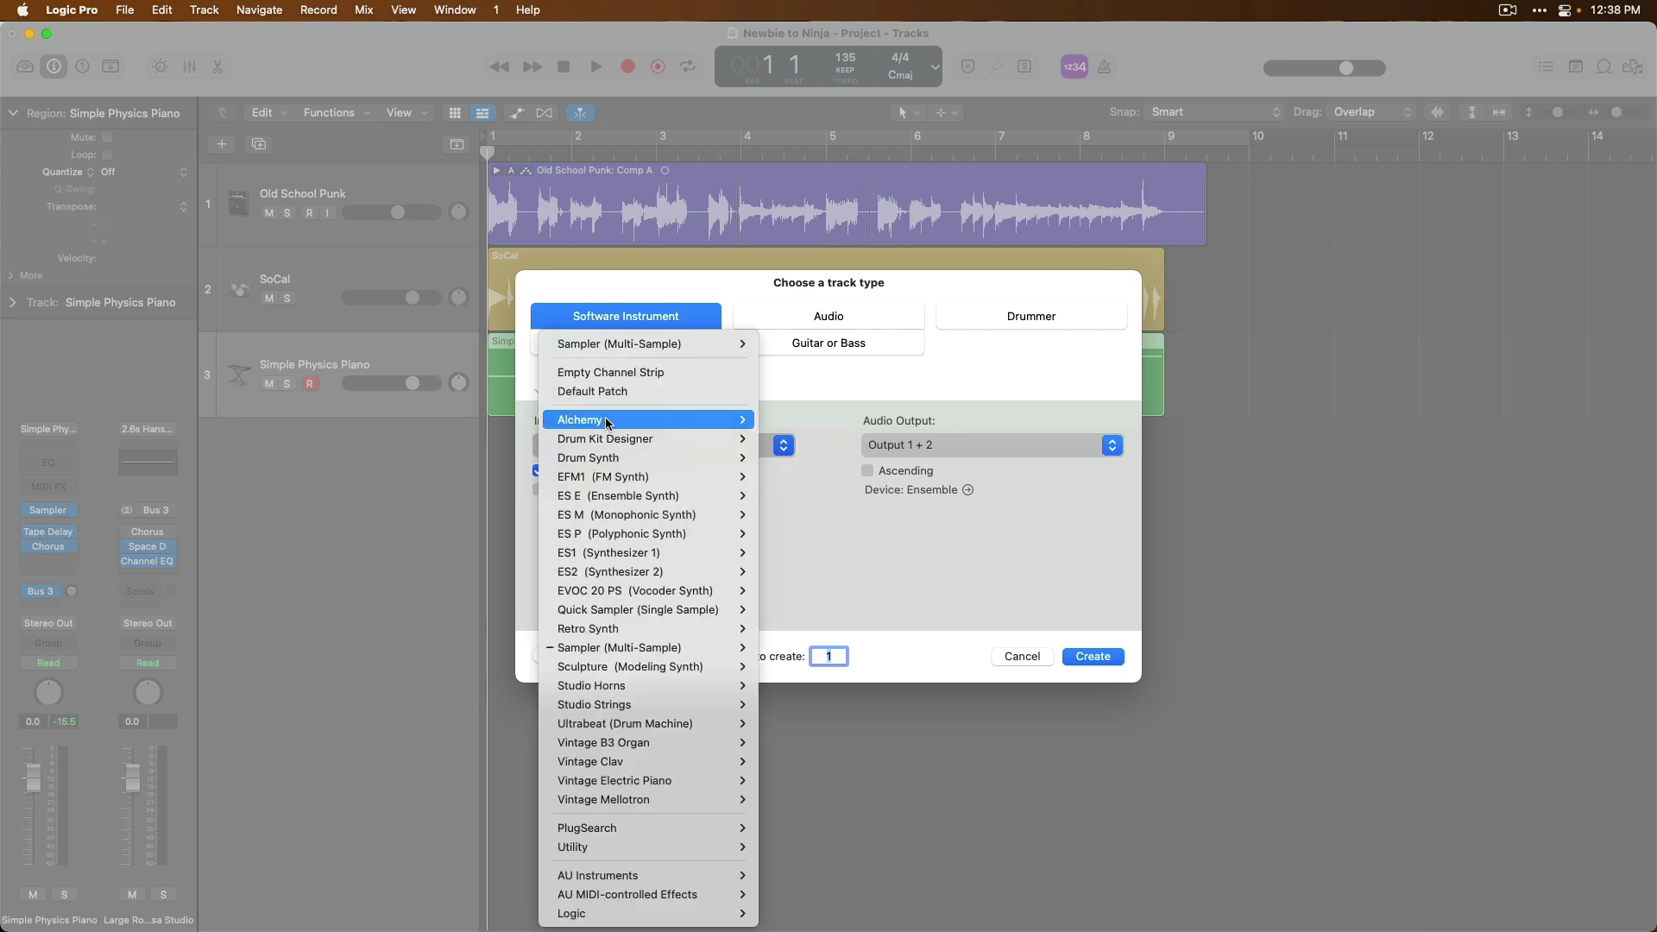
left_click(607, 371)
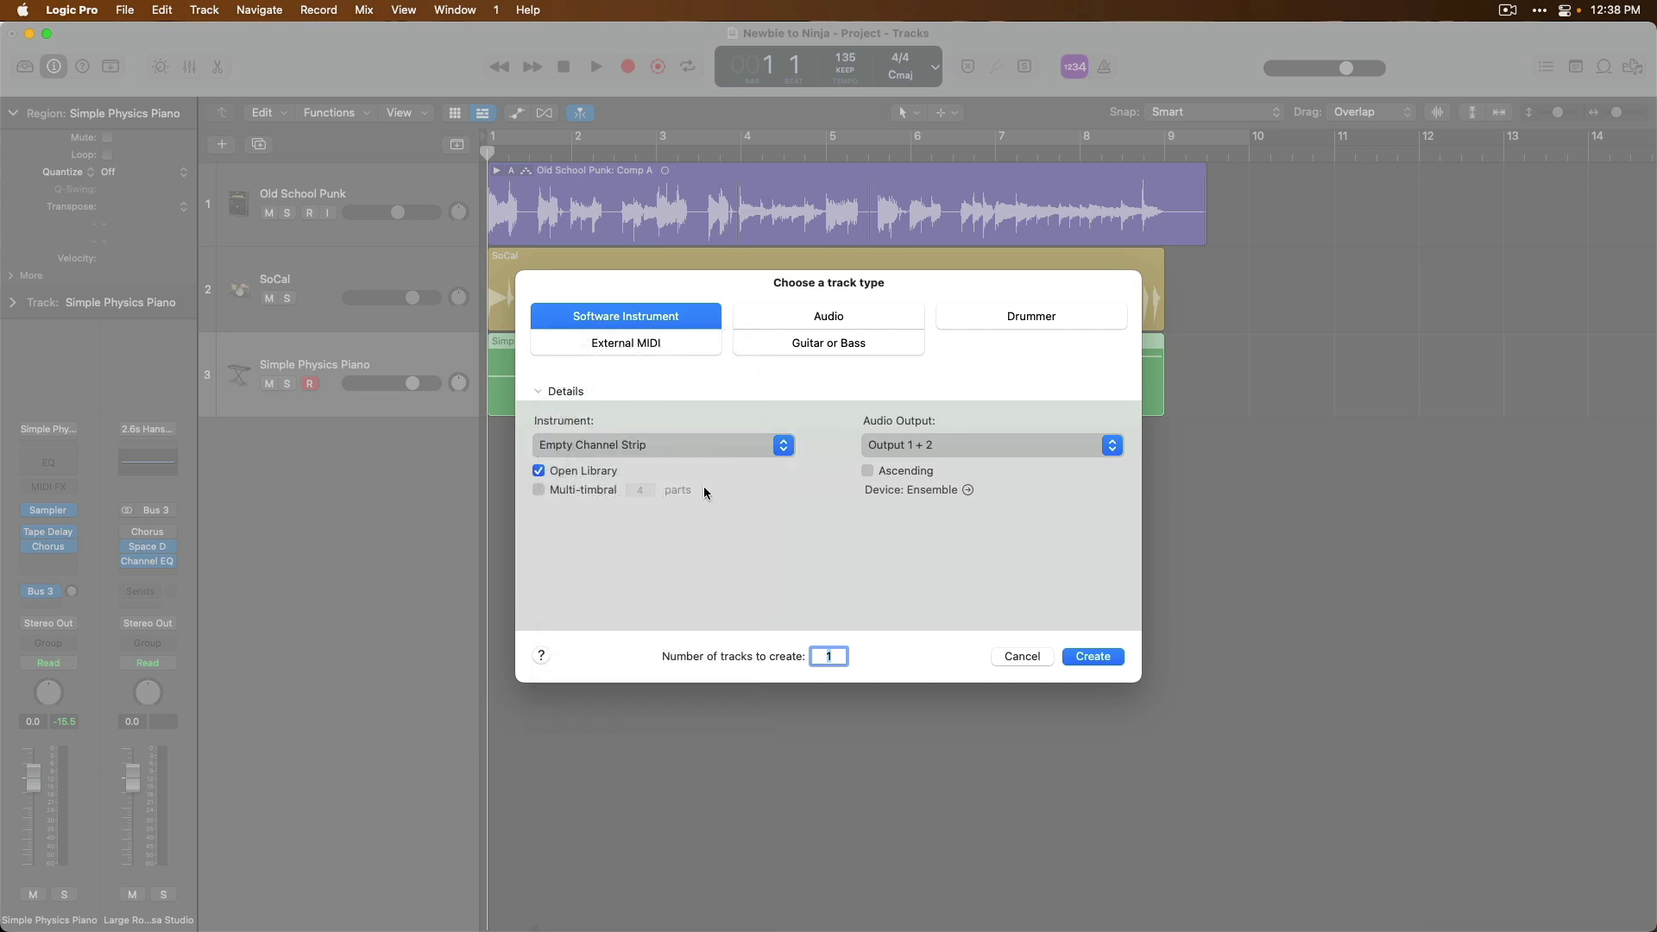
left_click(1071, 659)
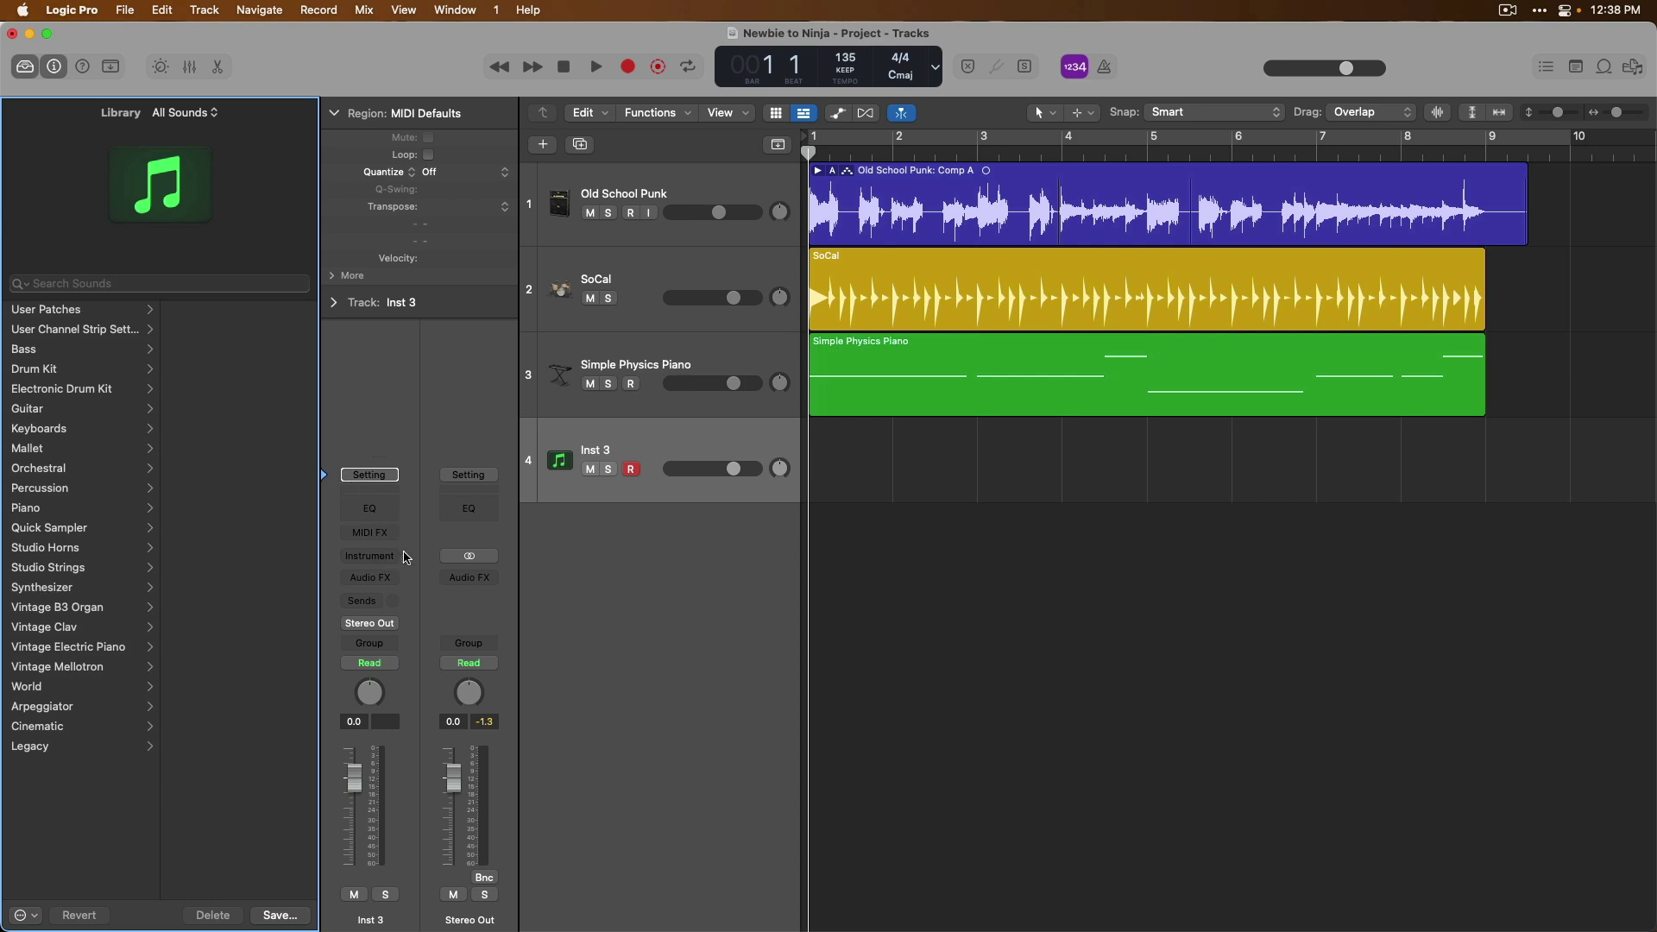
Load the Wide Soft Clav - CV user patch and briefly inspect its Vintage Clav plugin.
left_click(145, 310)
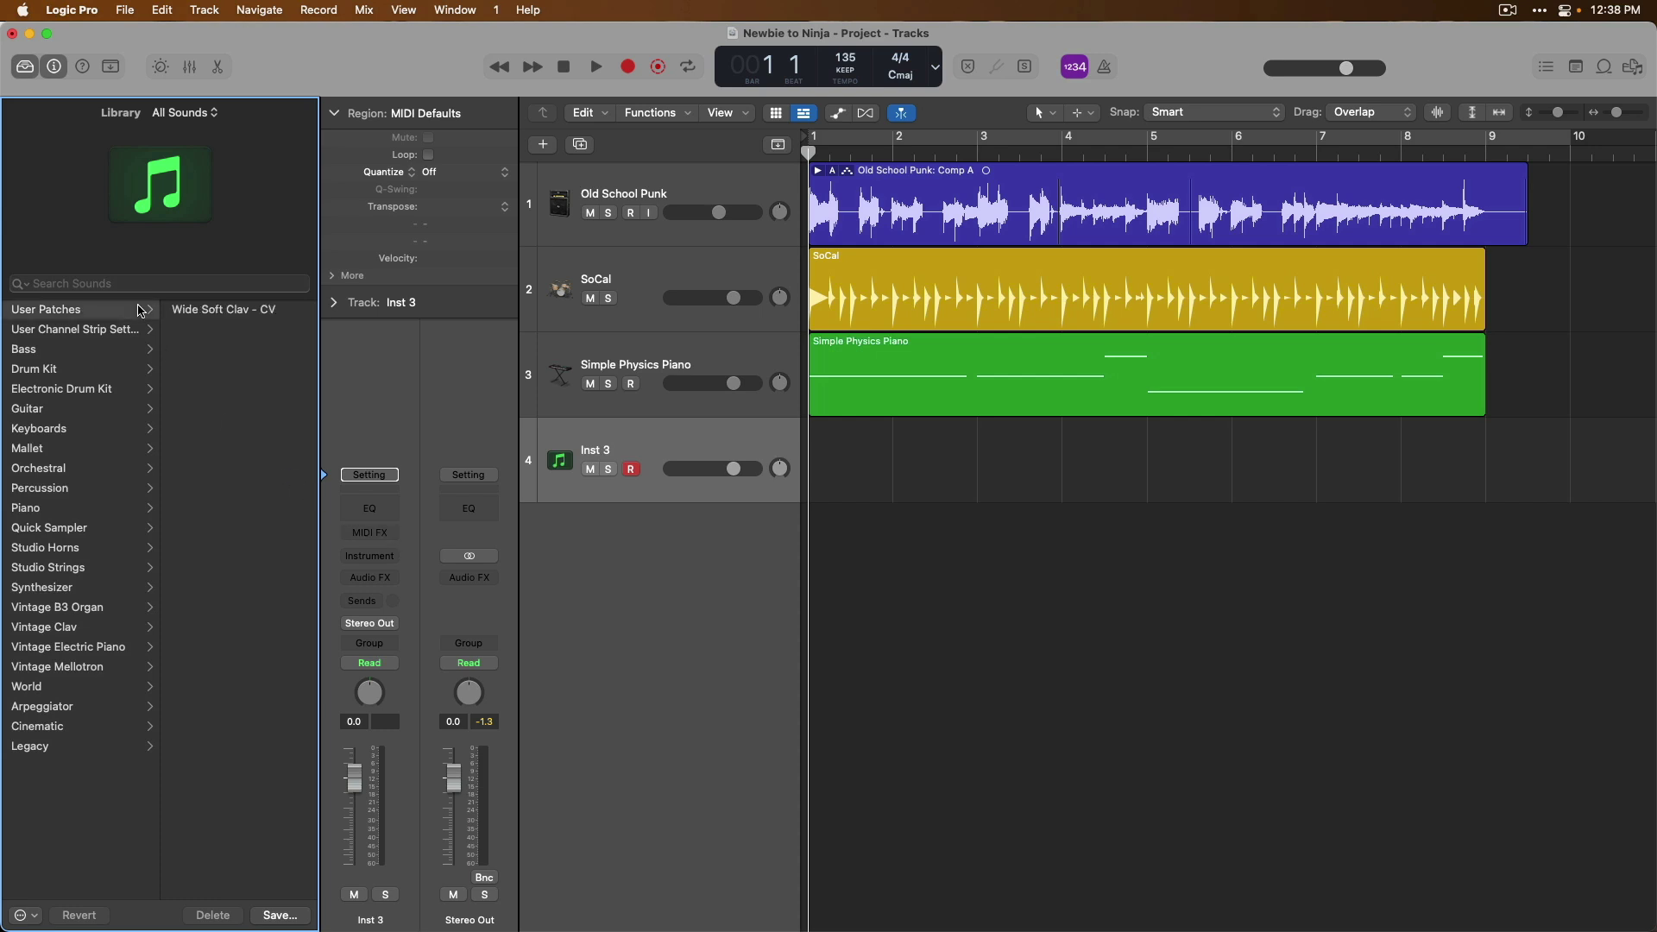
left_click(188, 309)
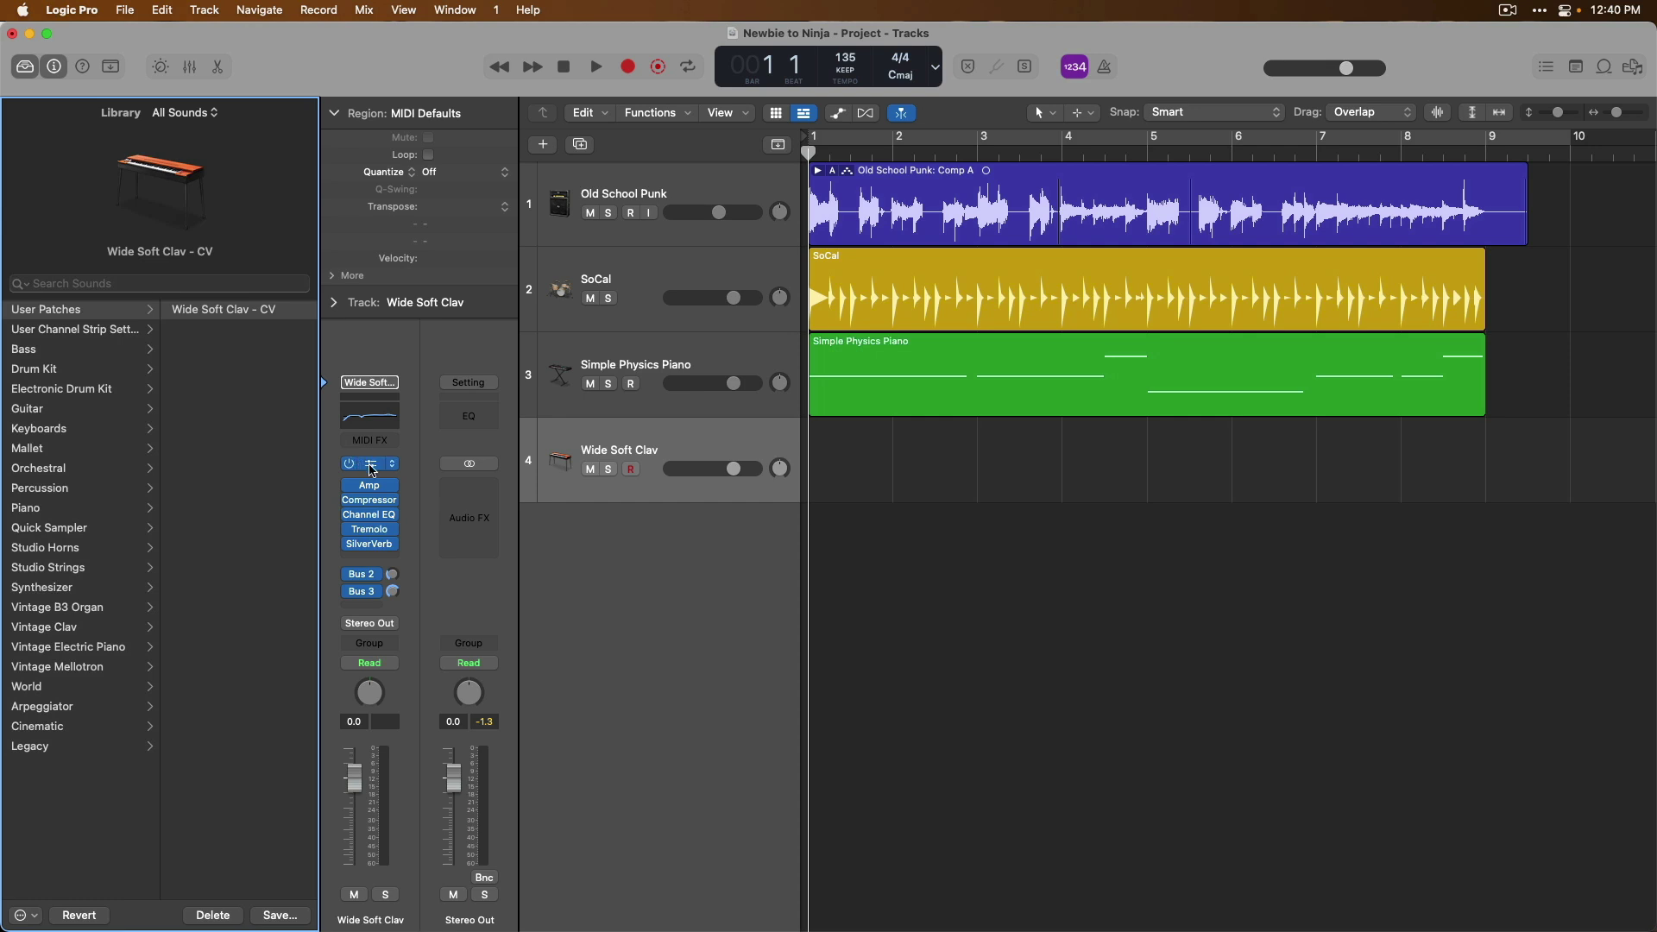
left_click(370, 467)
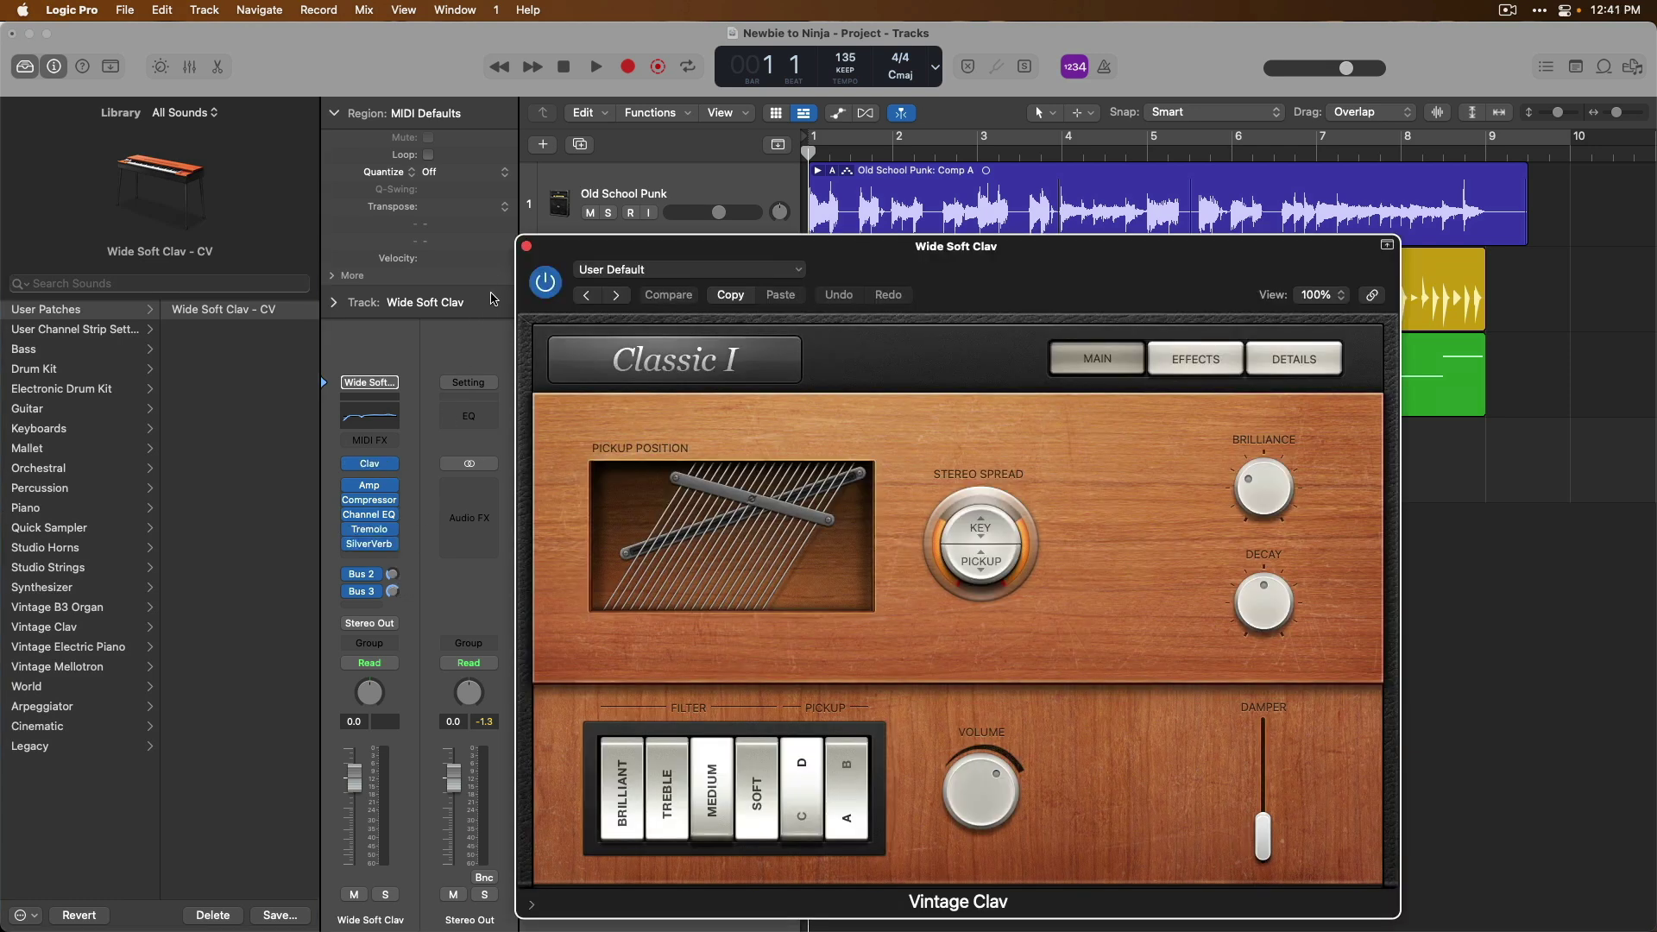
left_click(527, 248)
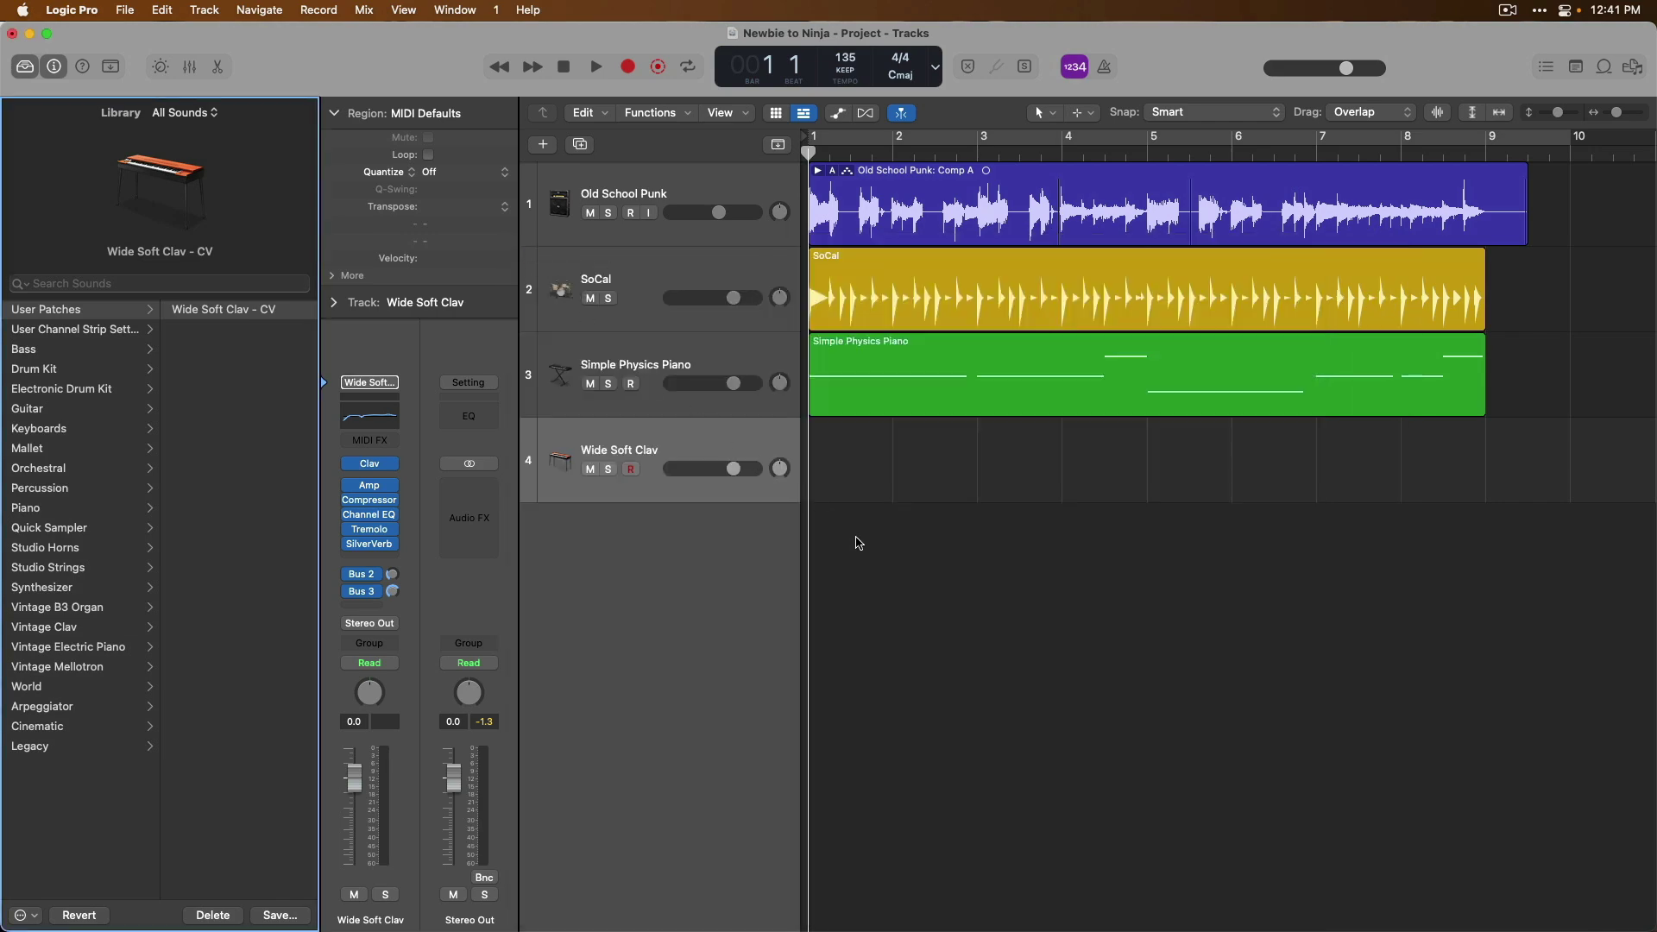
Close the Library panel with Y, leaving the inspector and four tracks visible.
key("y")
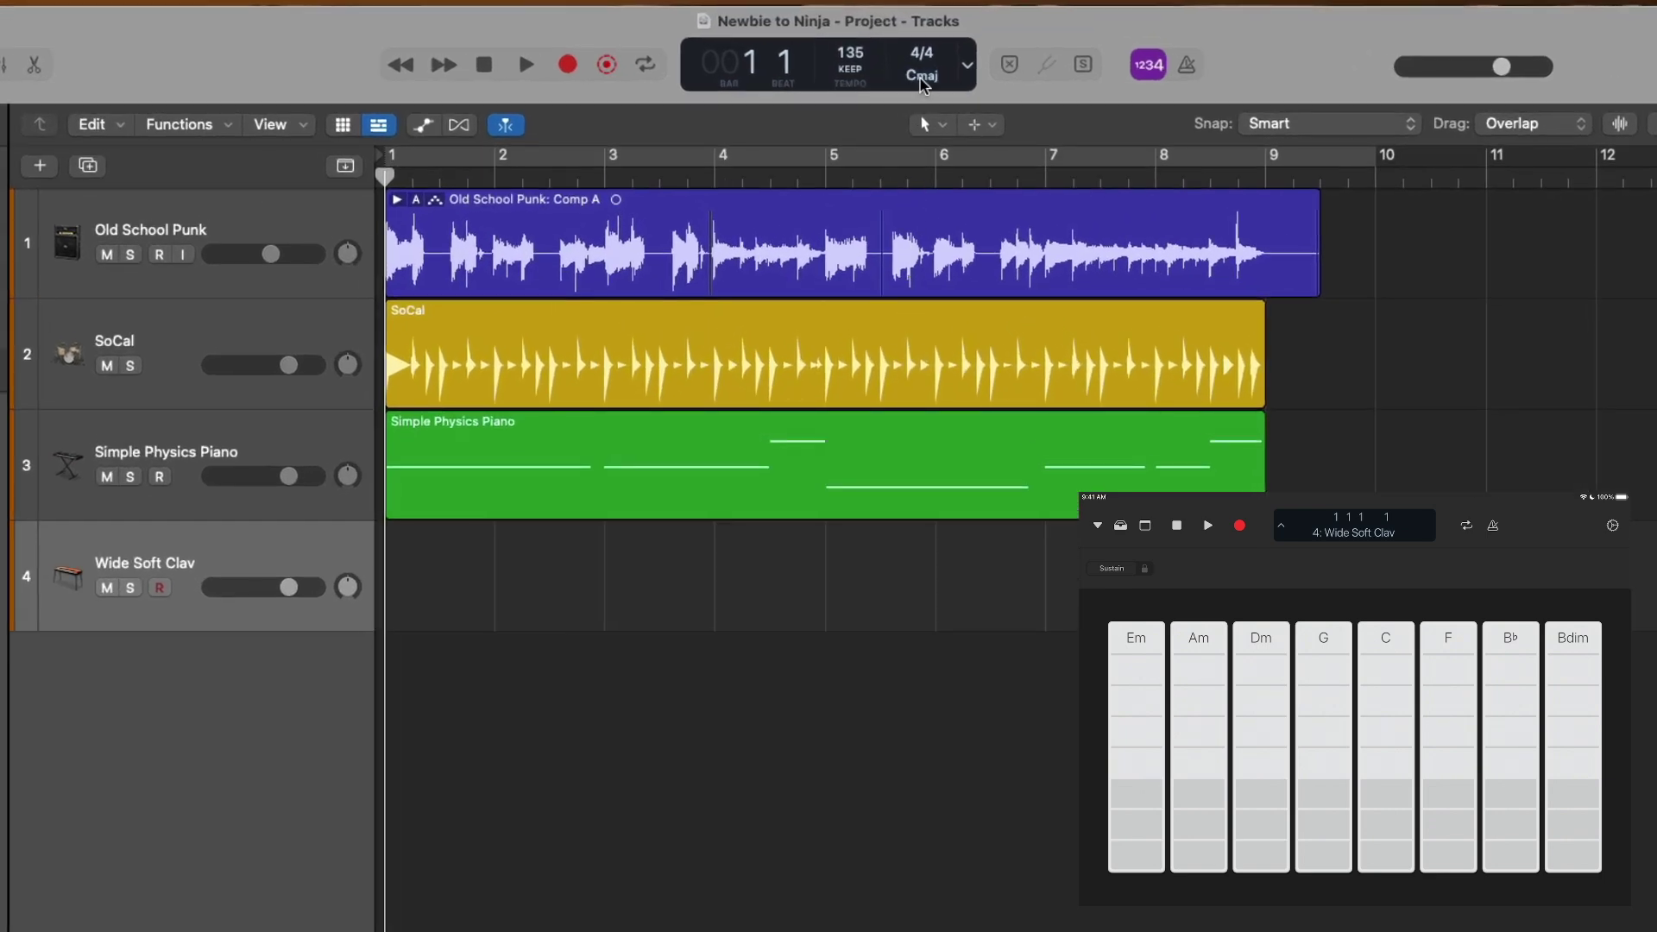
Switch the LCD key display from Cmaj to G major.
left_click(921, 81)
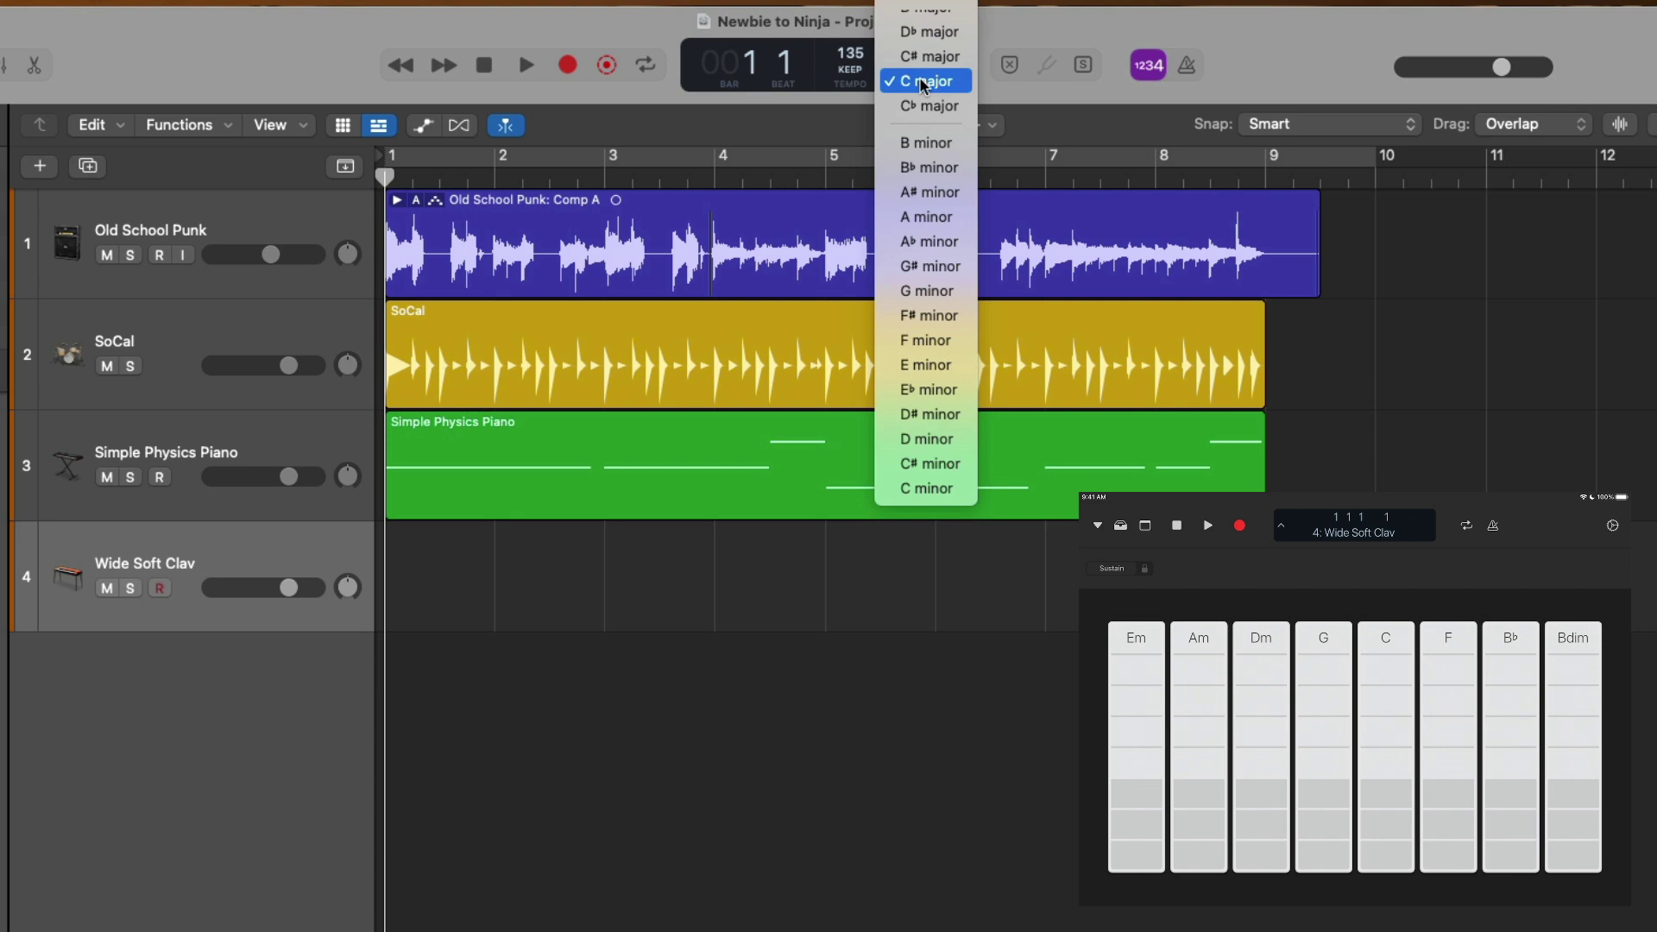
scroll(921, 81, "up", 5)
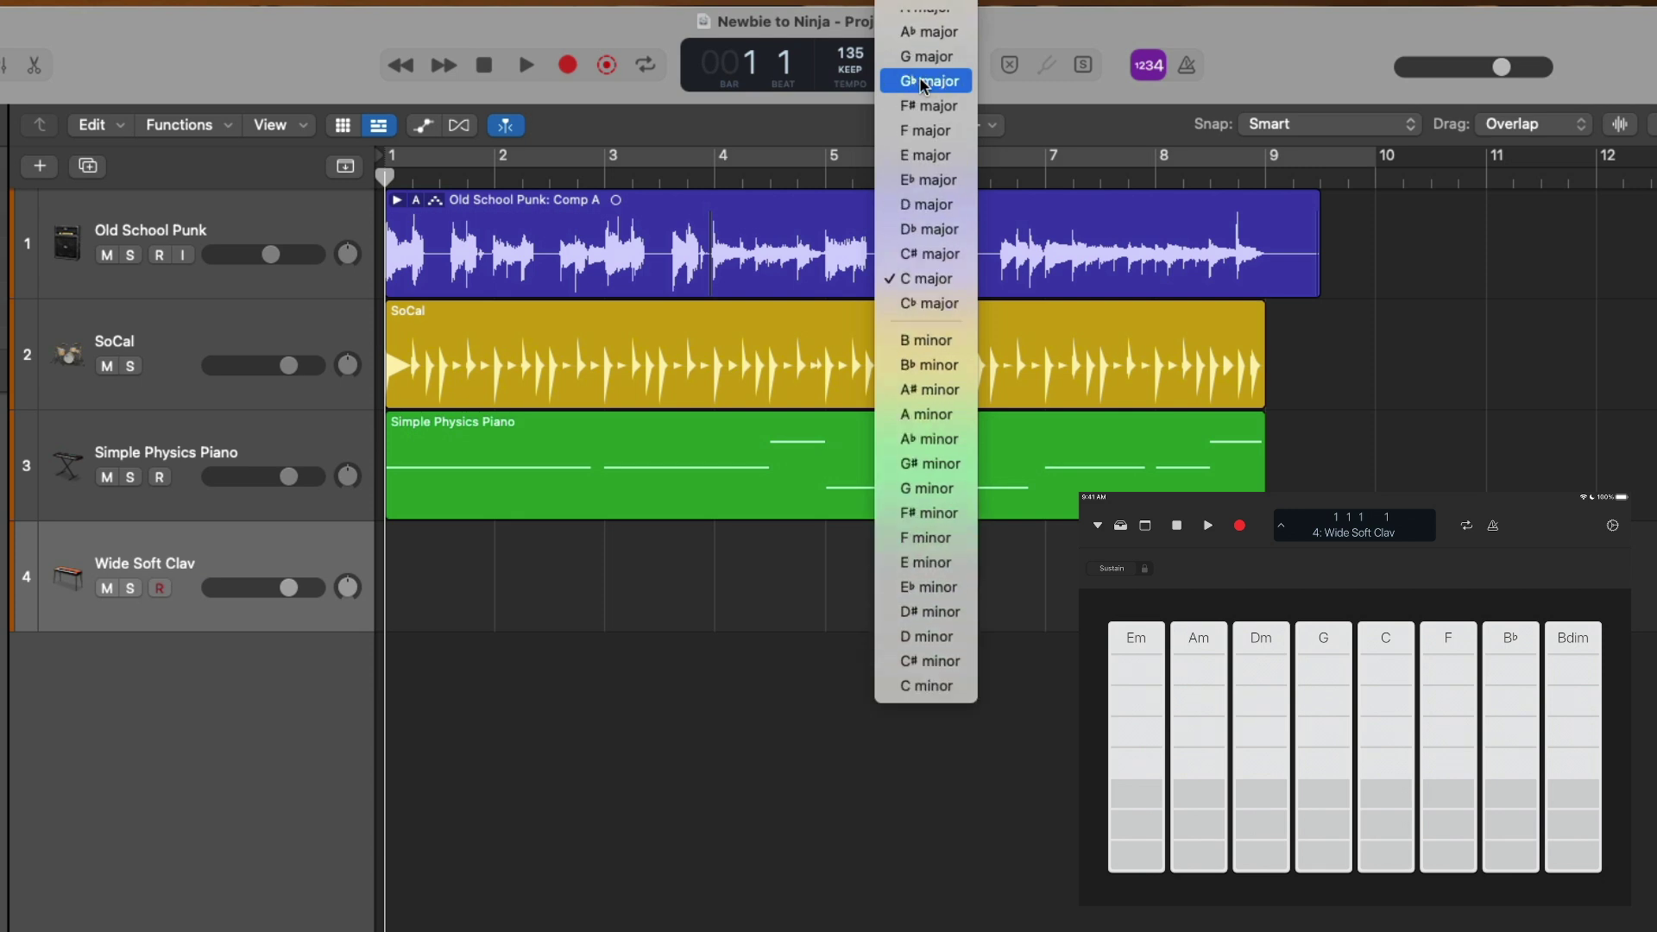
left_click(956, 61)
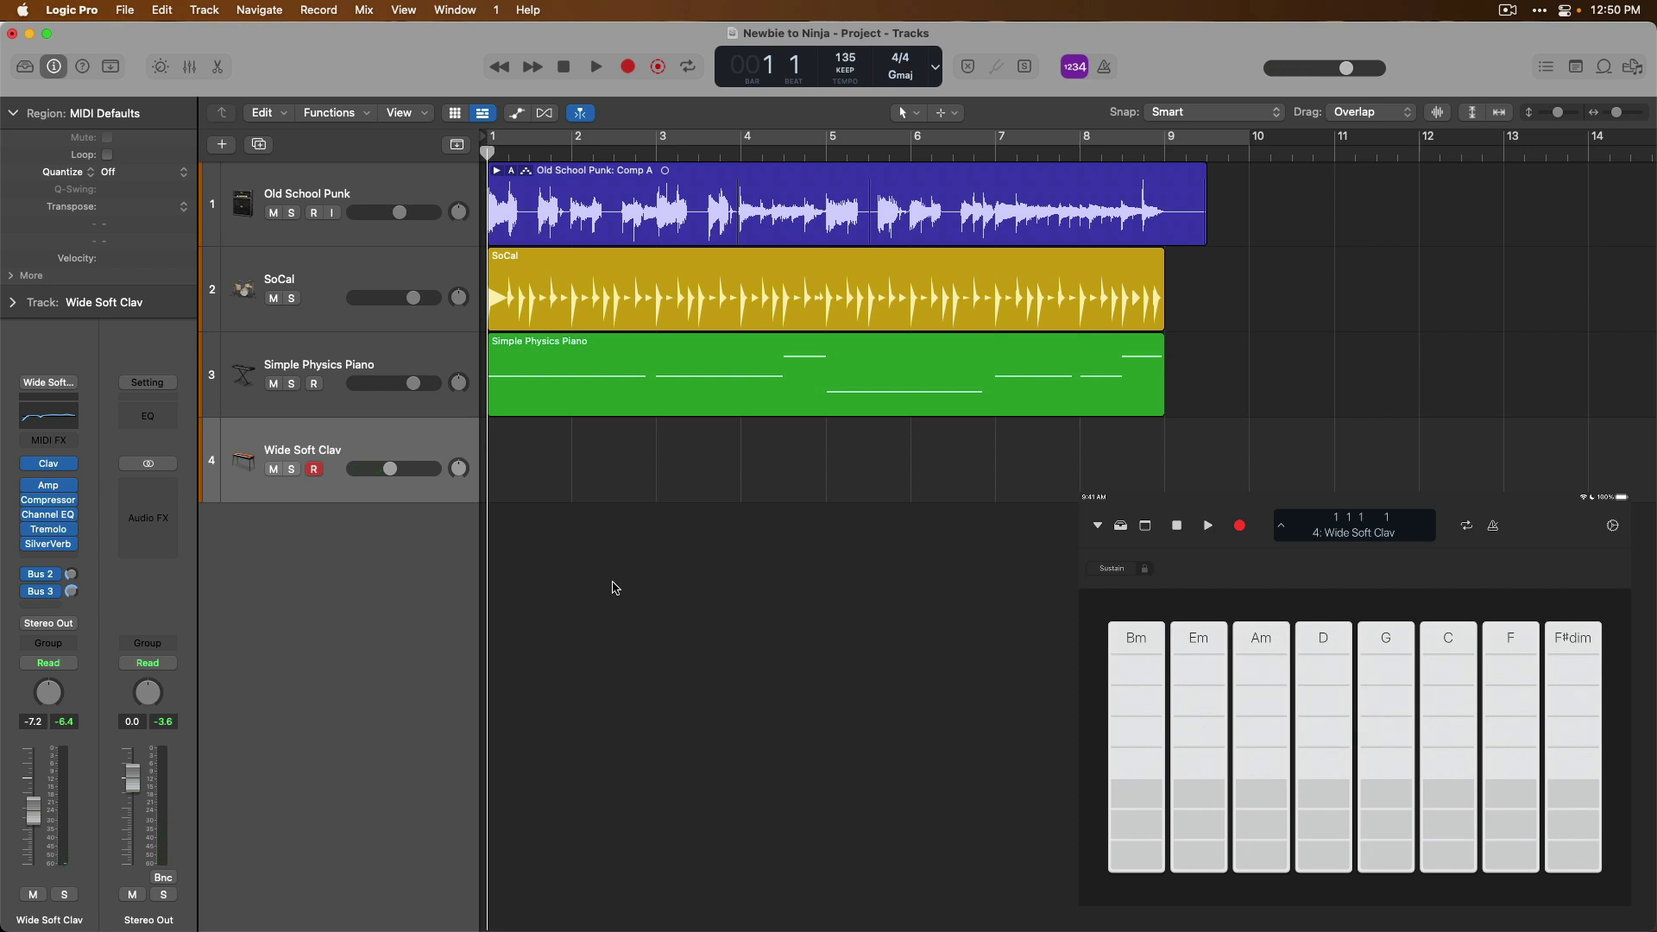
Record a chord part on the Wide Soft Clav track, creating a region across bars 1–9.
key("r")
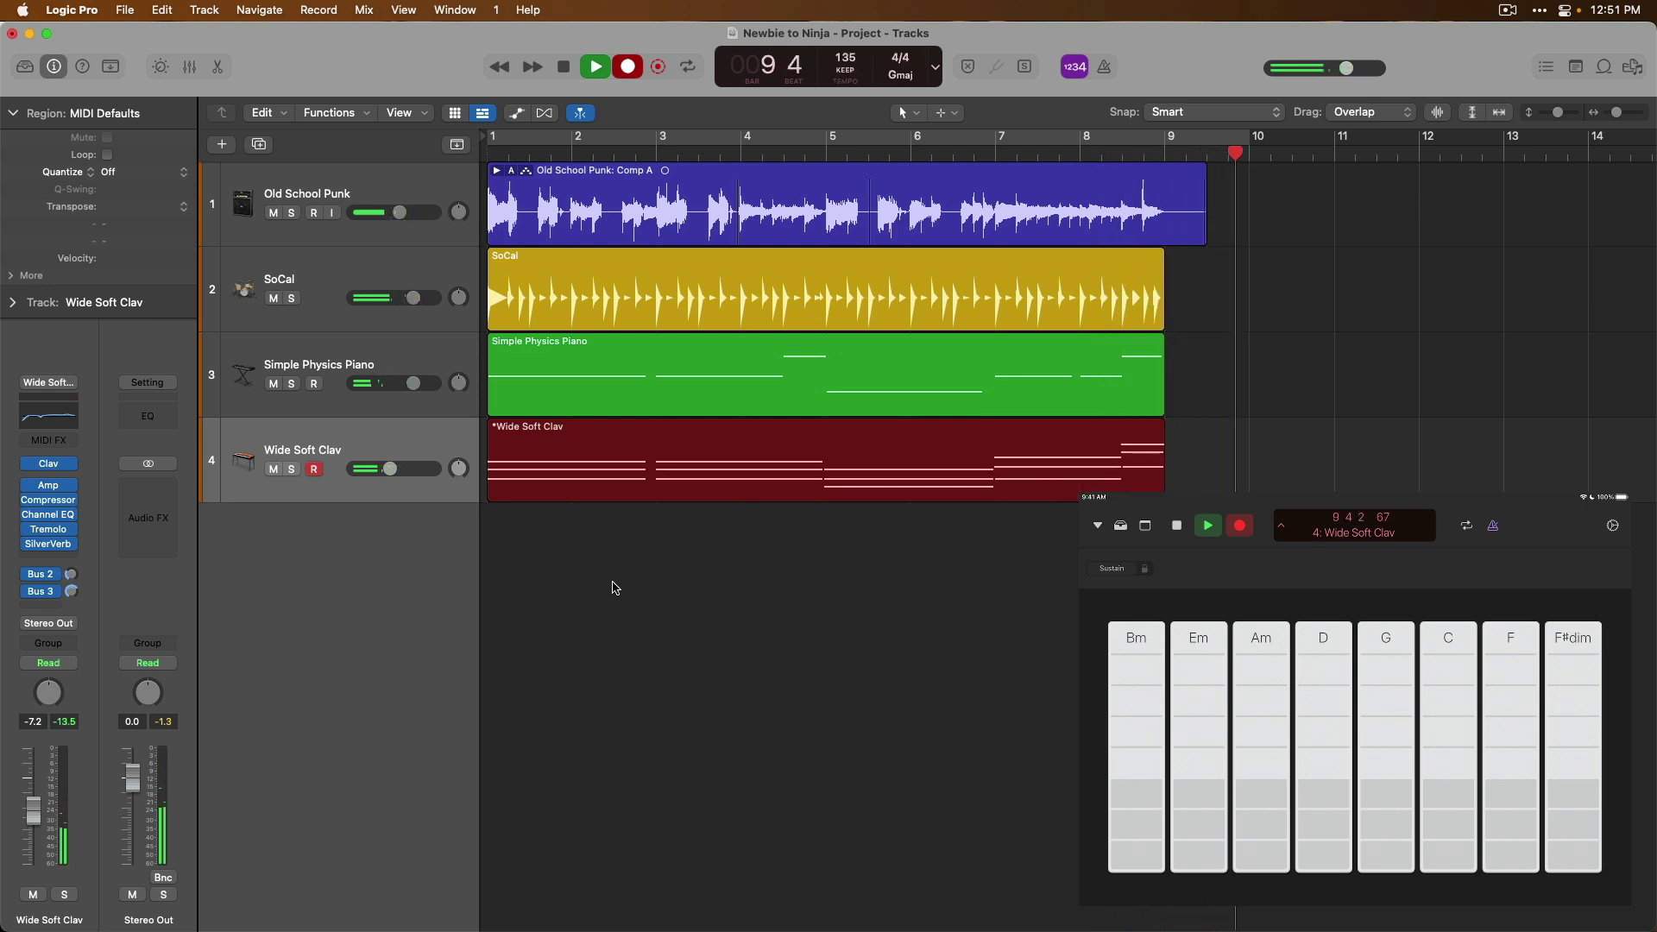
key("space")
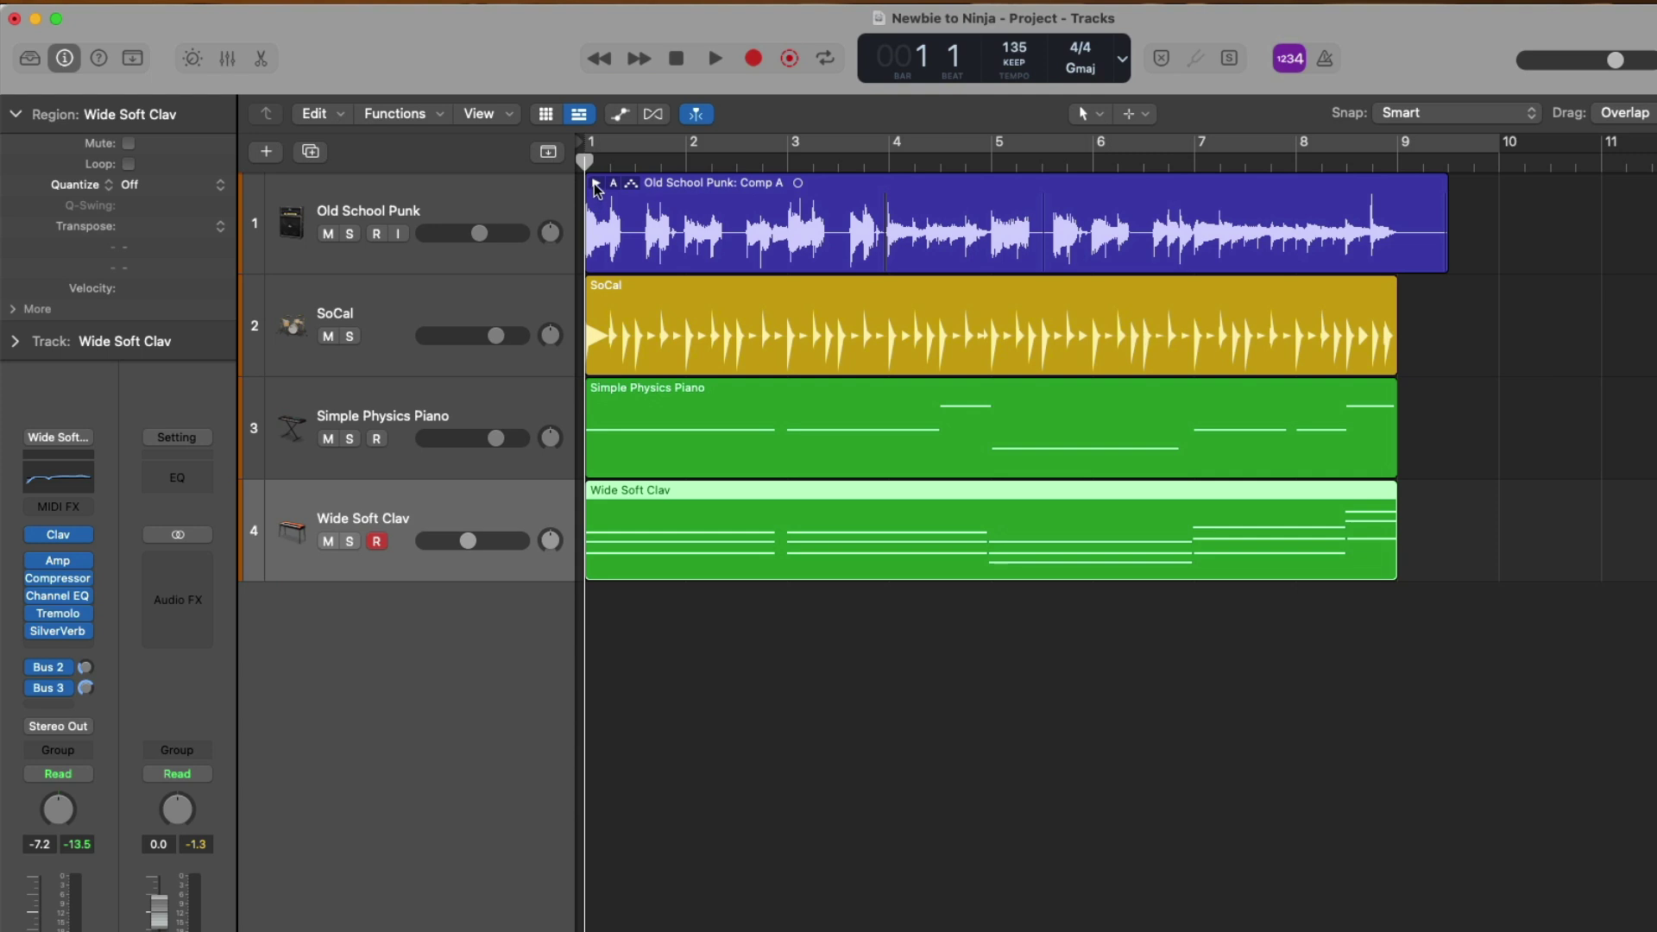
left_click(596, 186)
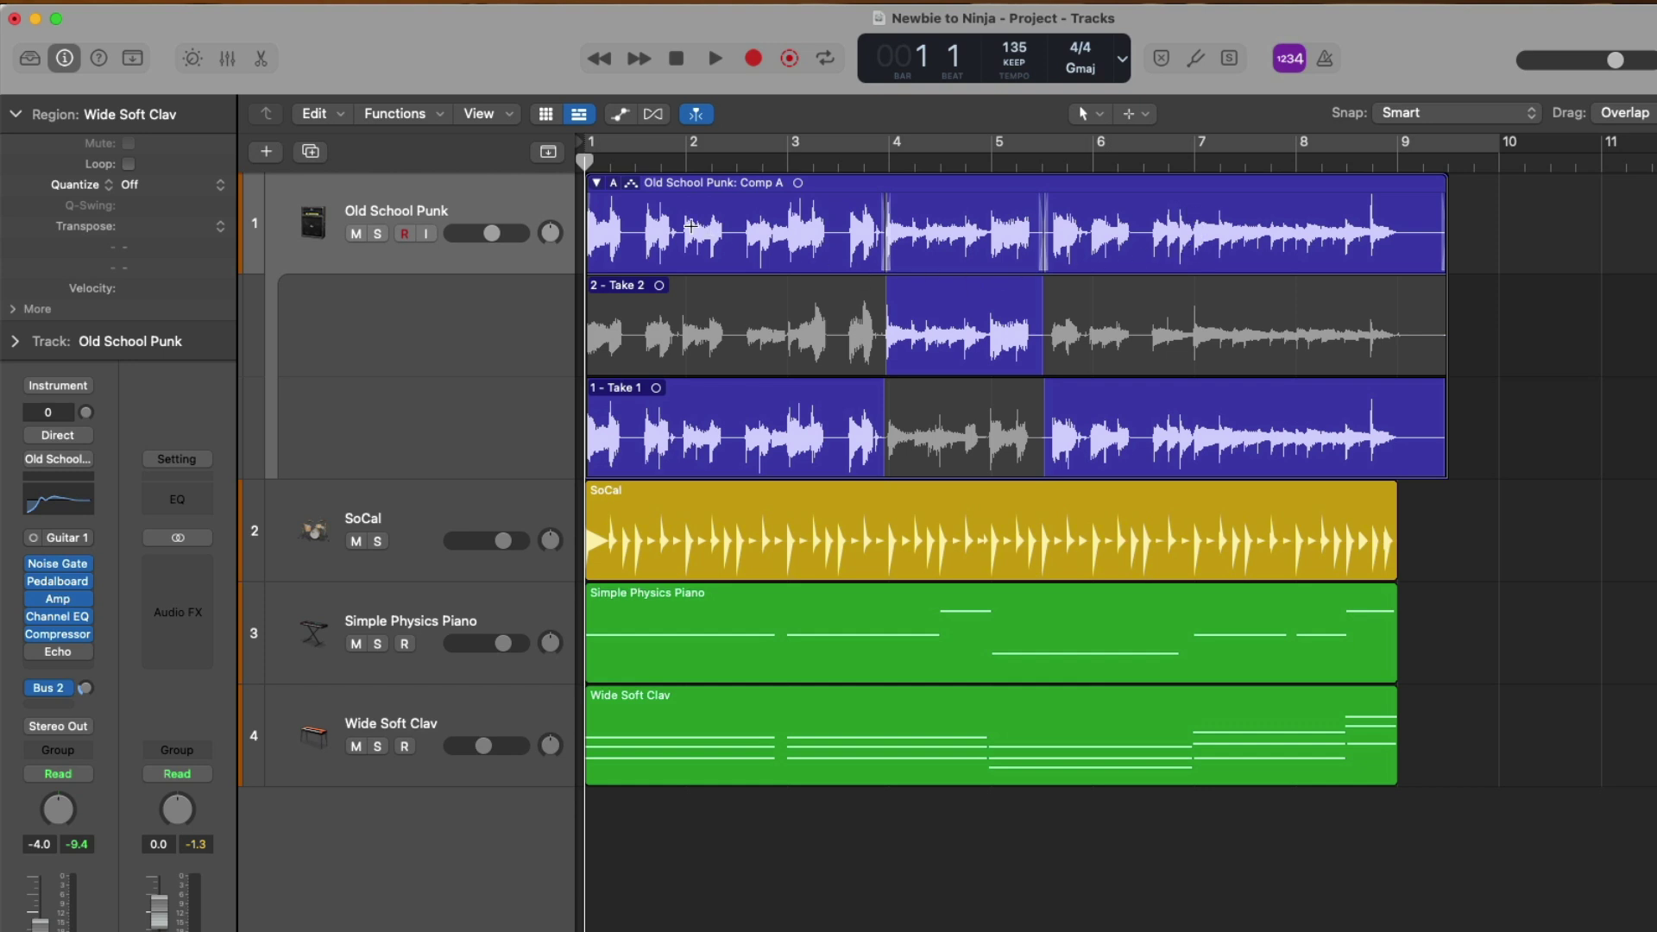
left_click(597, 184)
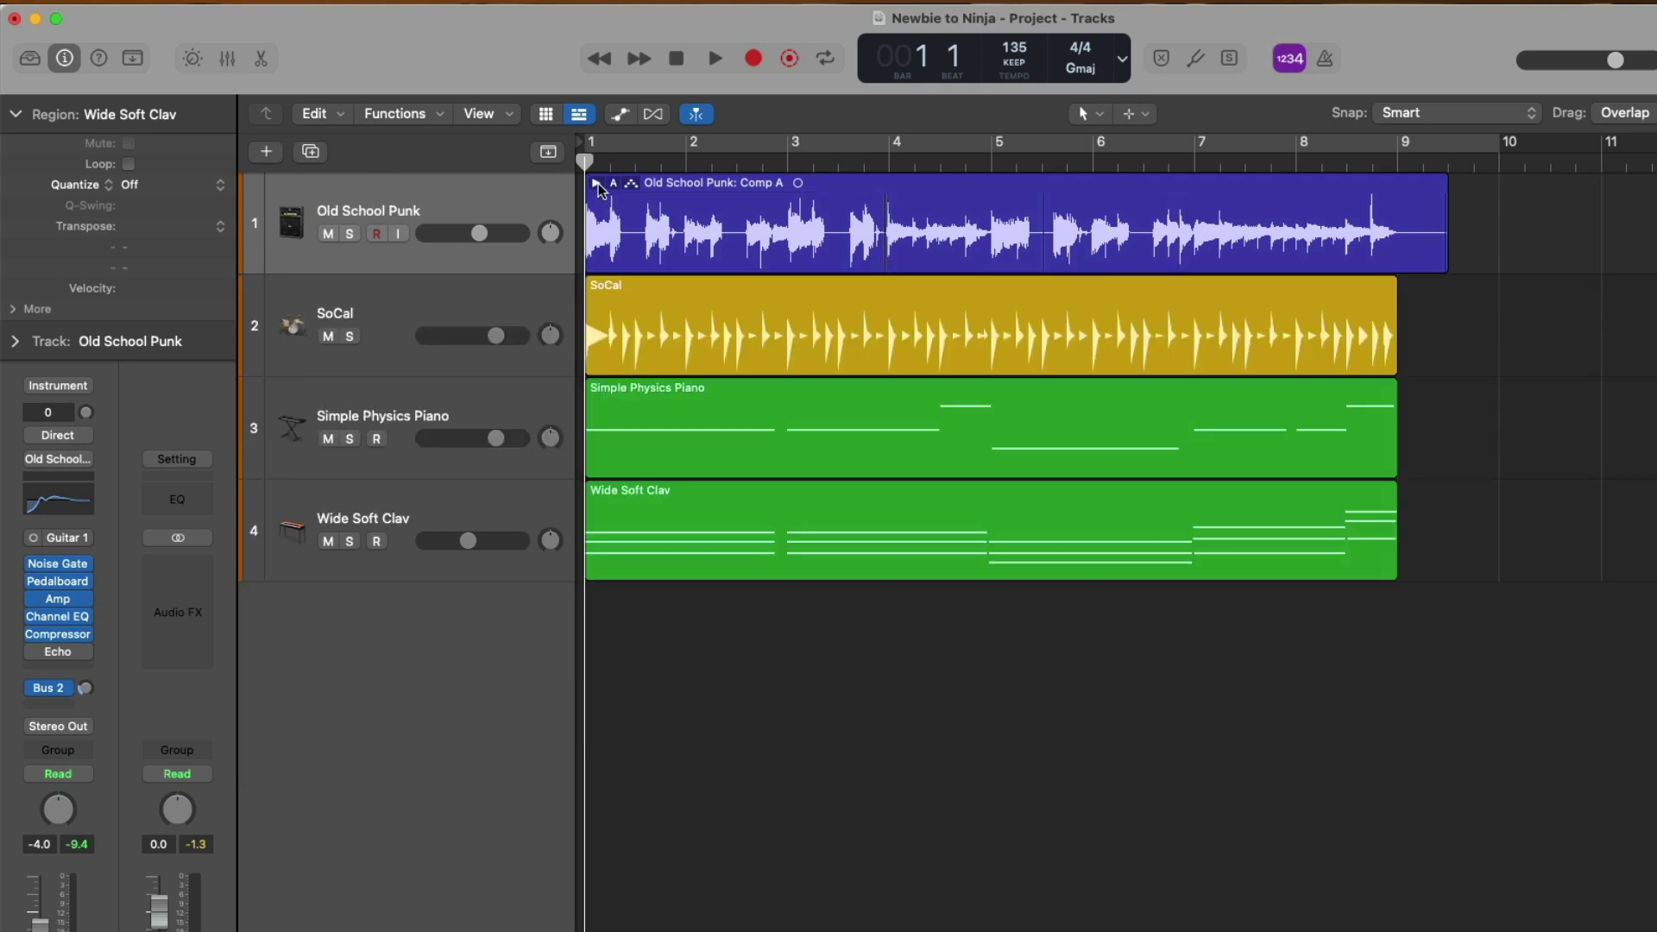
left_click(518, 499)
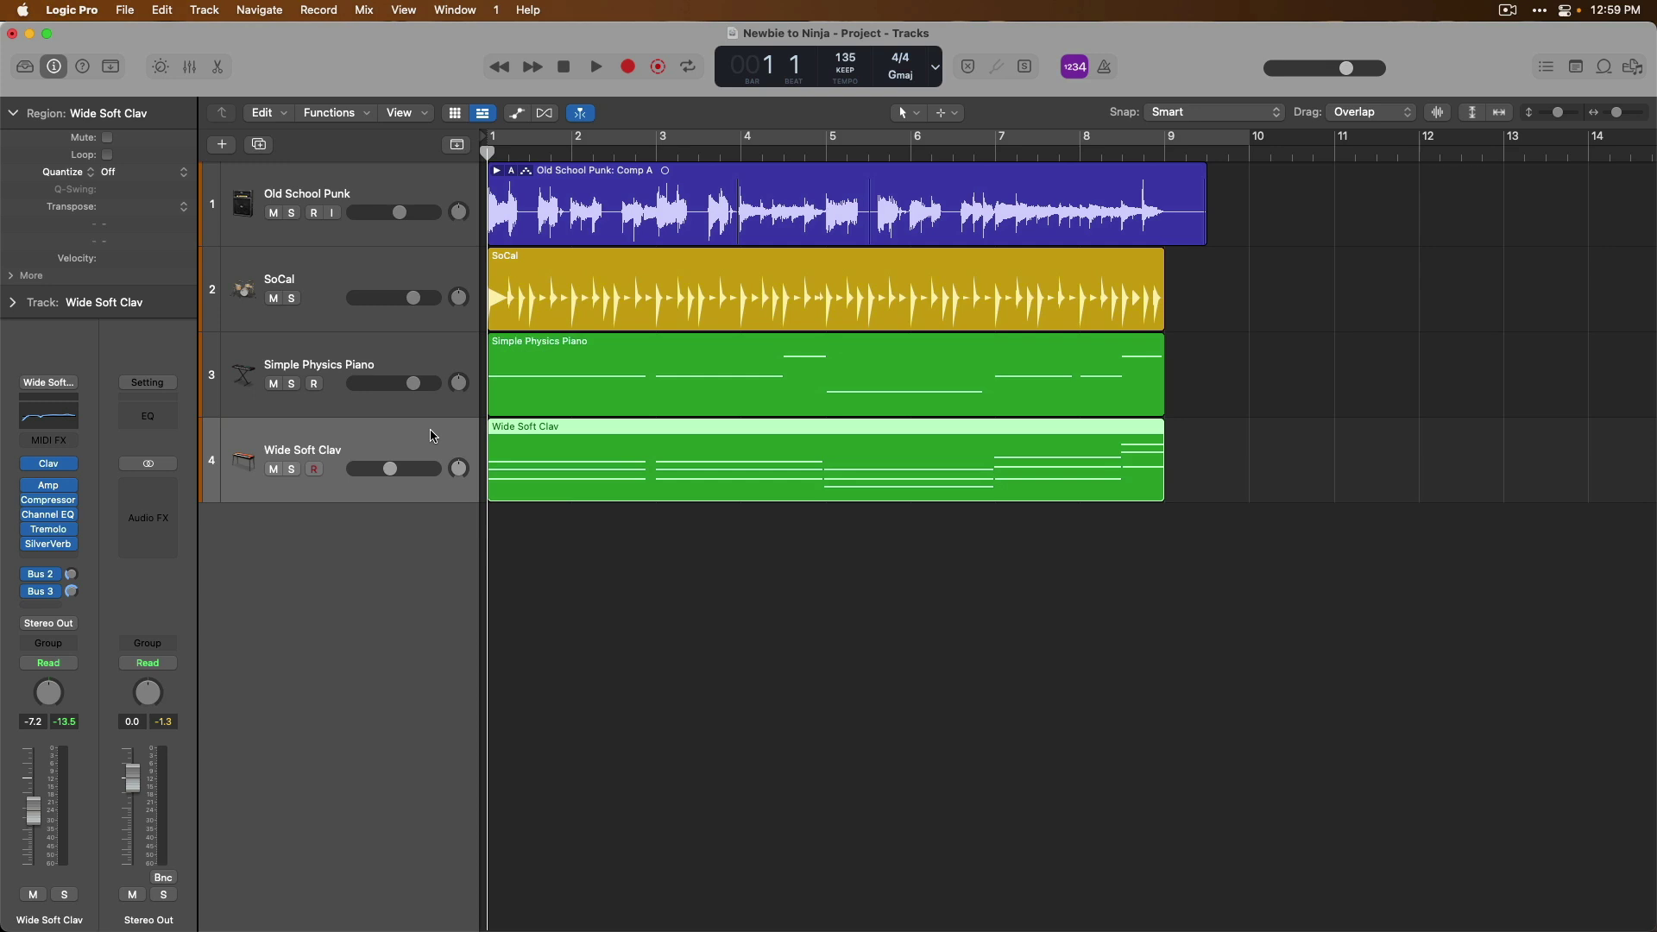
Record a second Wide Soft Clav pass that merges into the existing bars 1–9 region.
key("r")
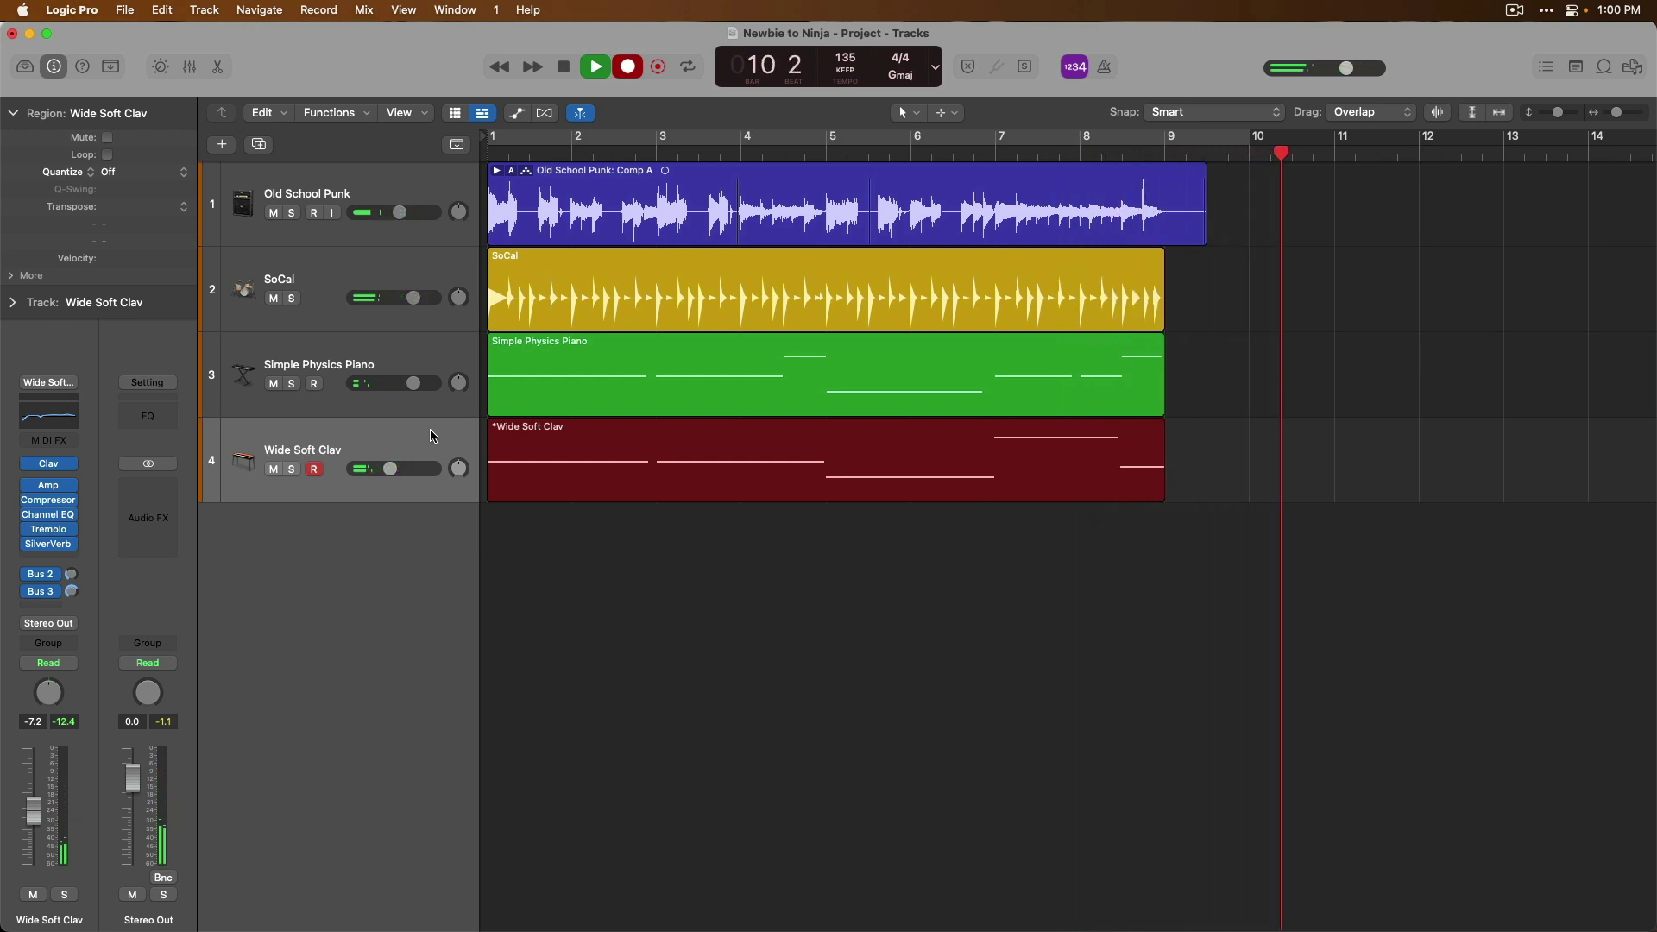
key("space")
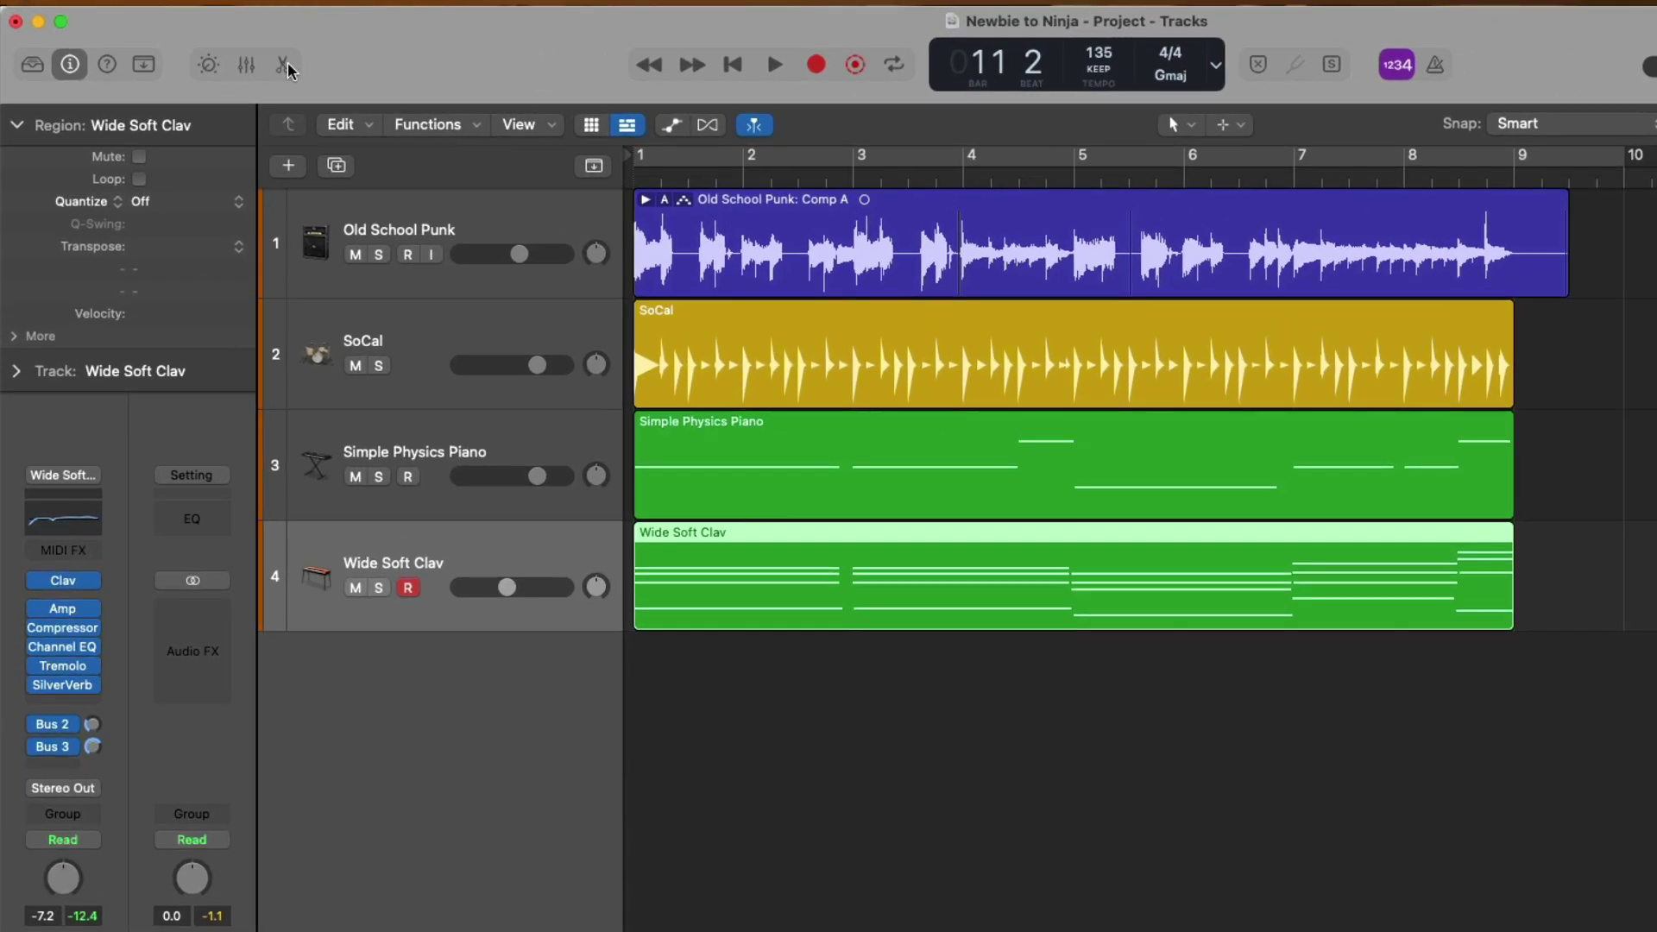
Inspect the merged Wide Soft Clav chords in an enlarged Piano Roll, then close it.
left_click(285, 67)
key("super+k")
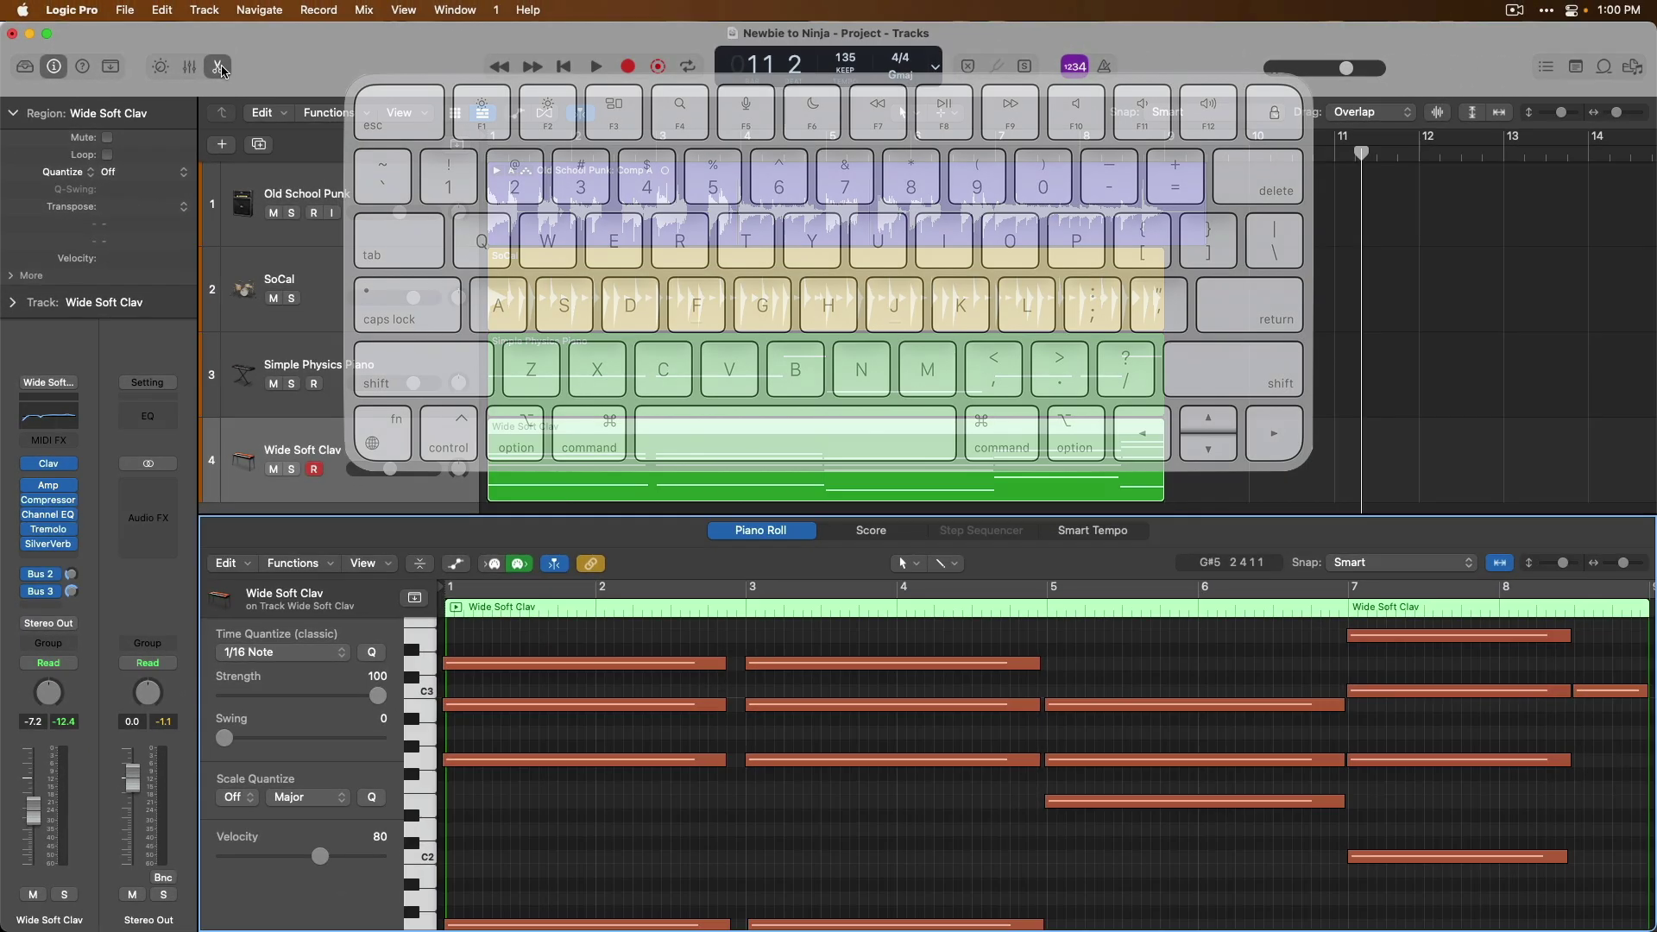
key("p")
key("p")
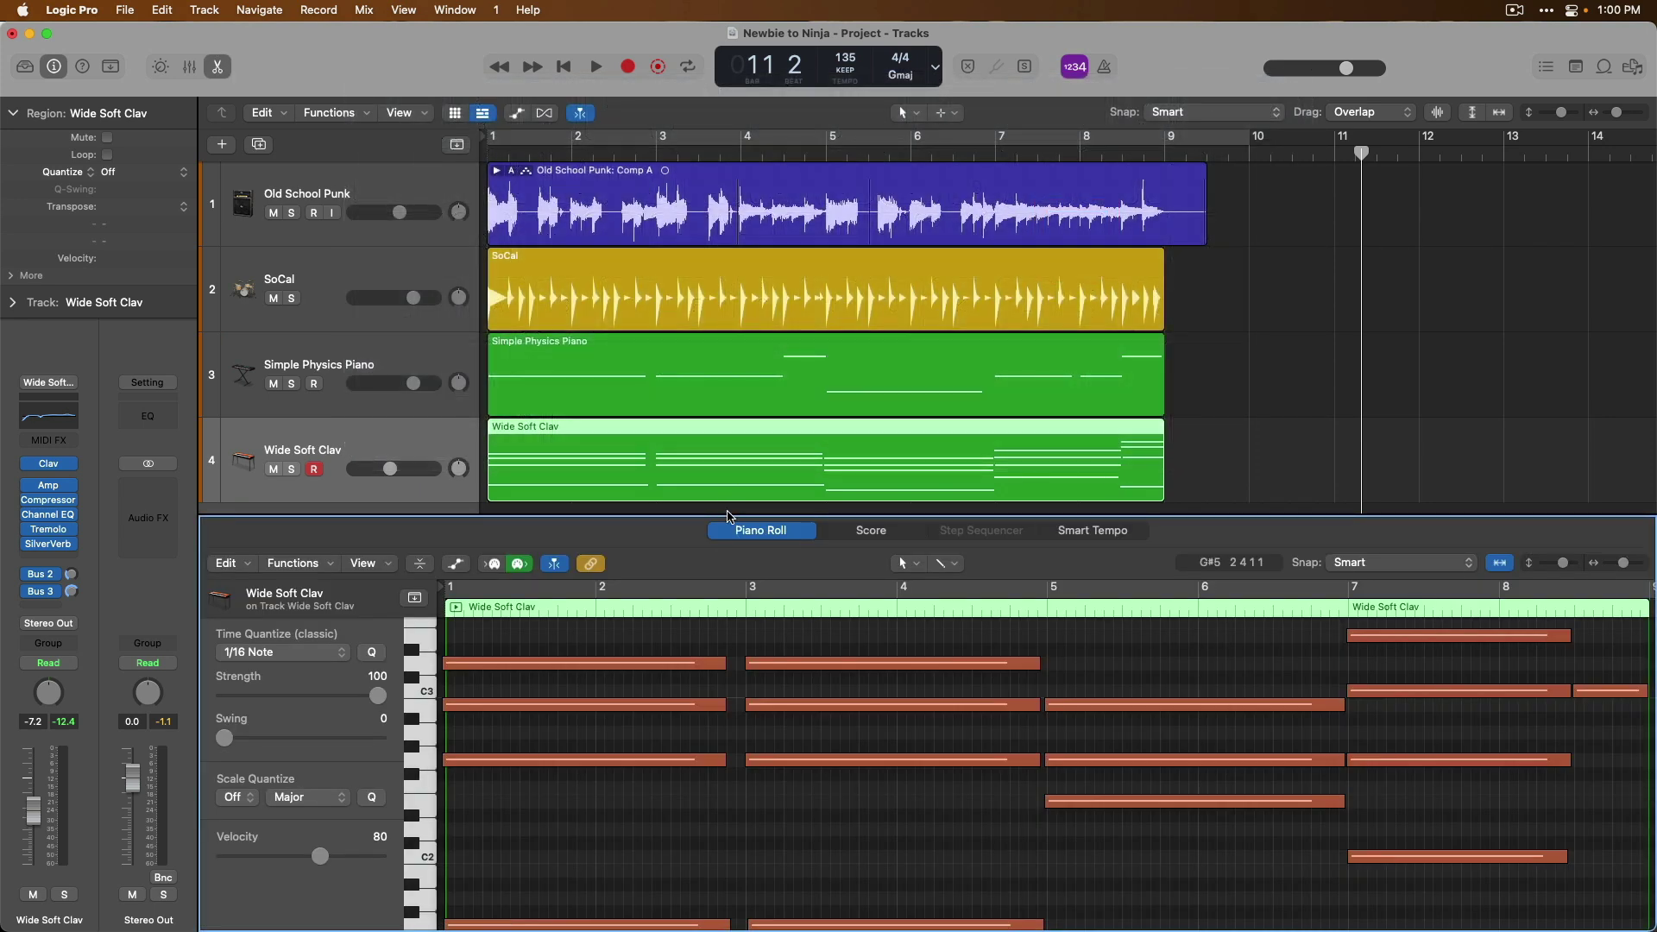
left_click_drag(725, 516, 751, 276)
scroll(763, 668, "up", 2)
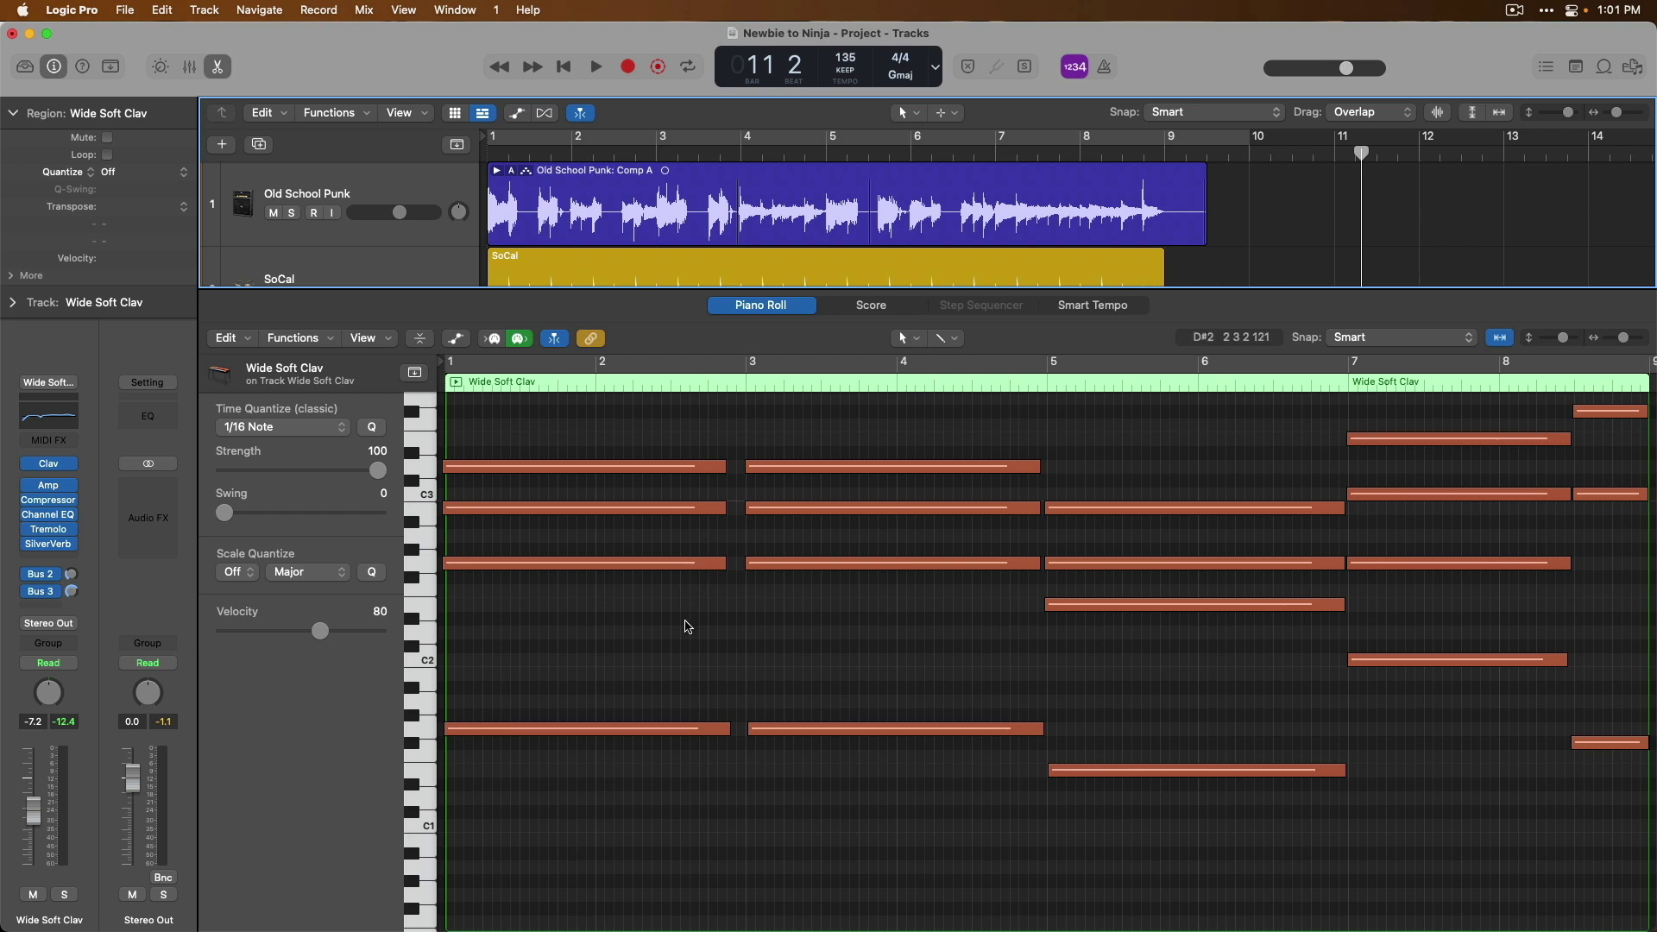
key("e")
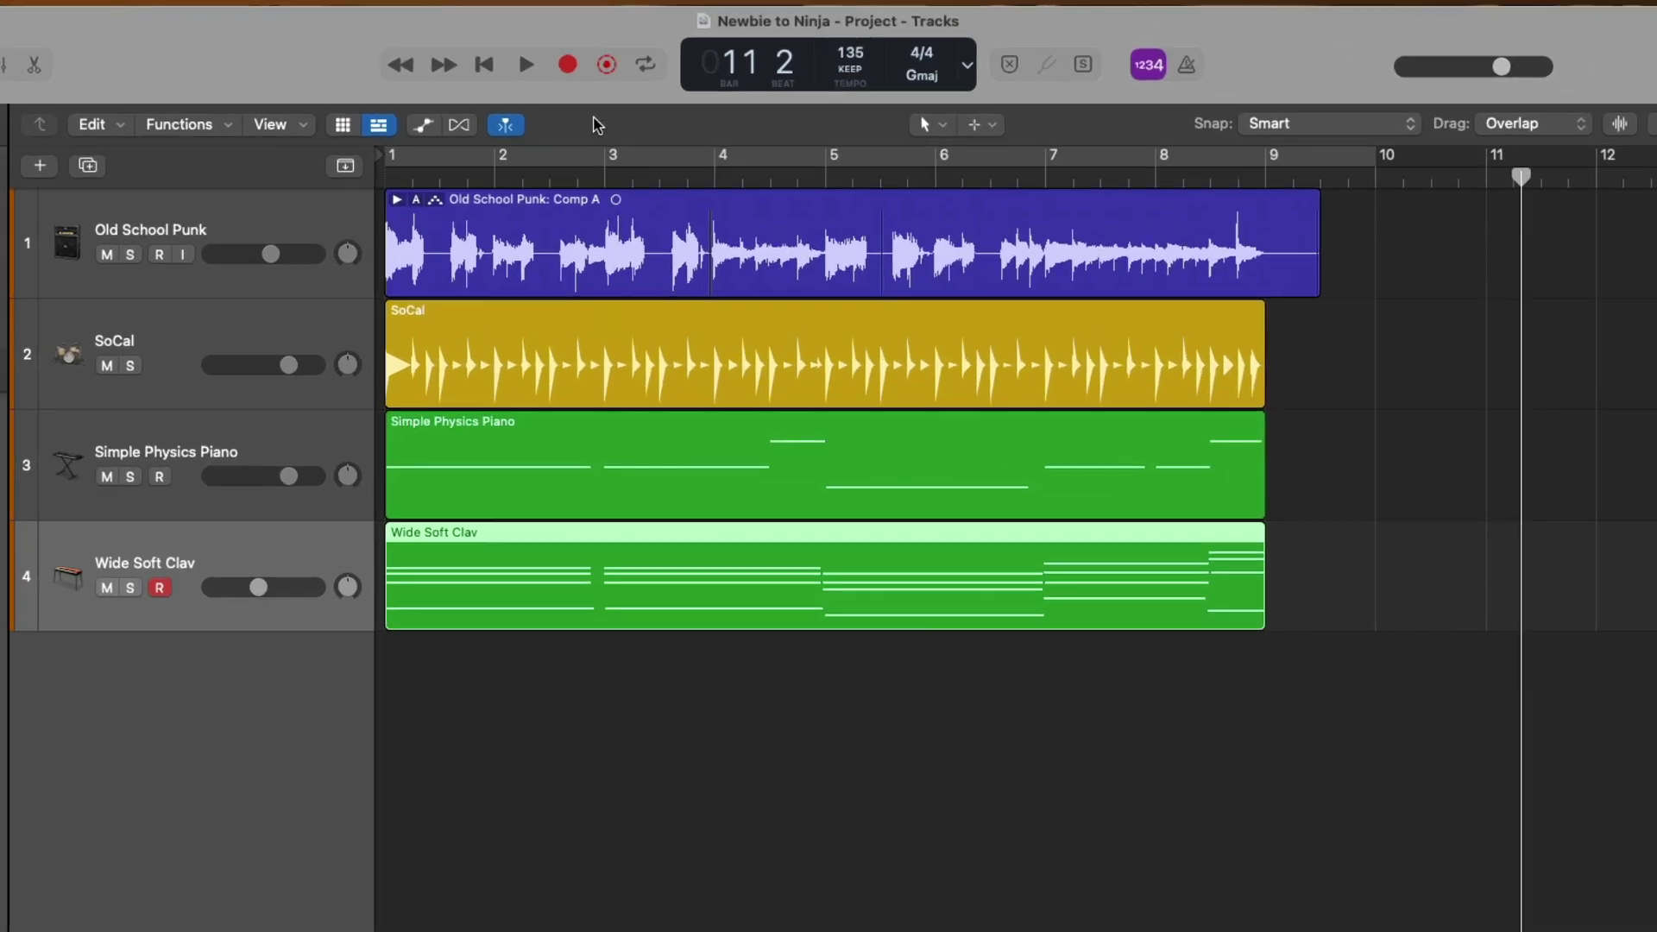
Open Recording Settings from the Record button menu, also showing the Logic Pro menu route.
right_click(580, 76)
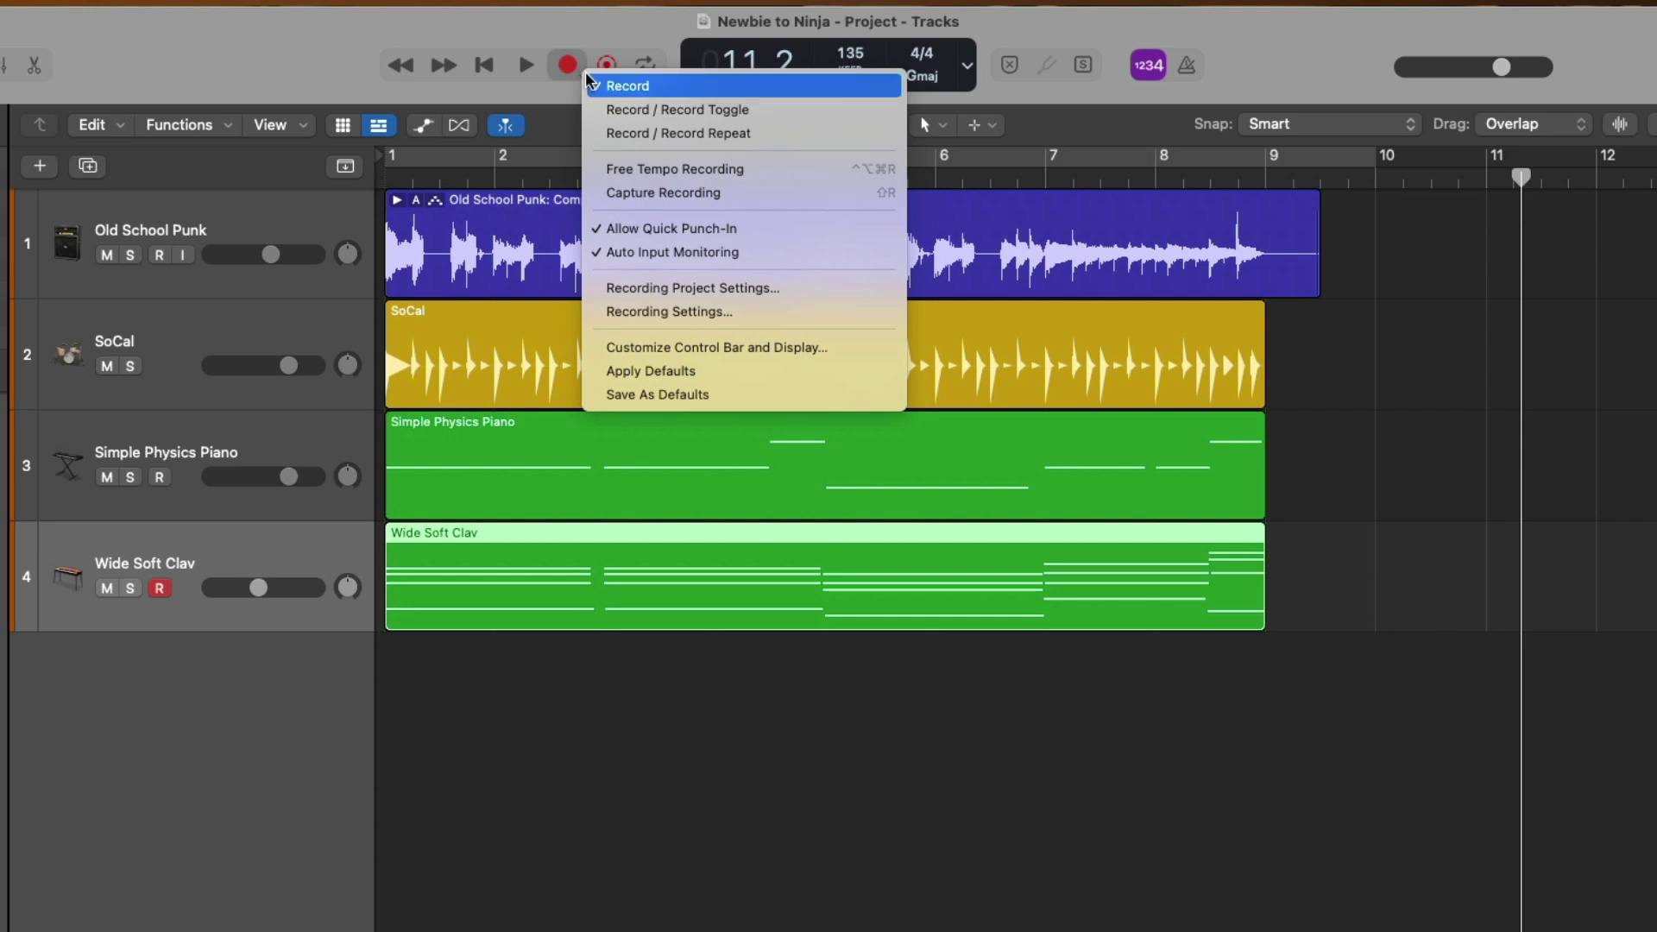
left_click(654, 315)
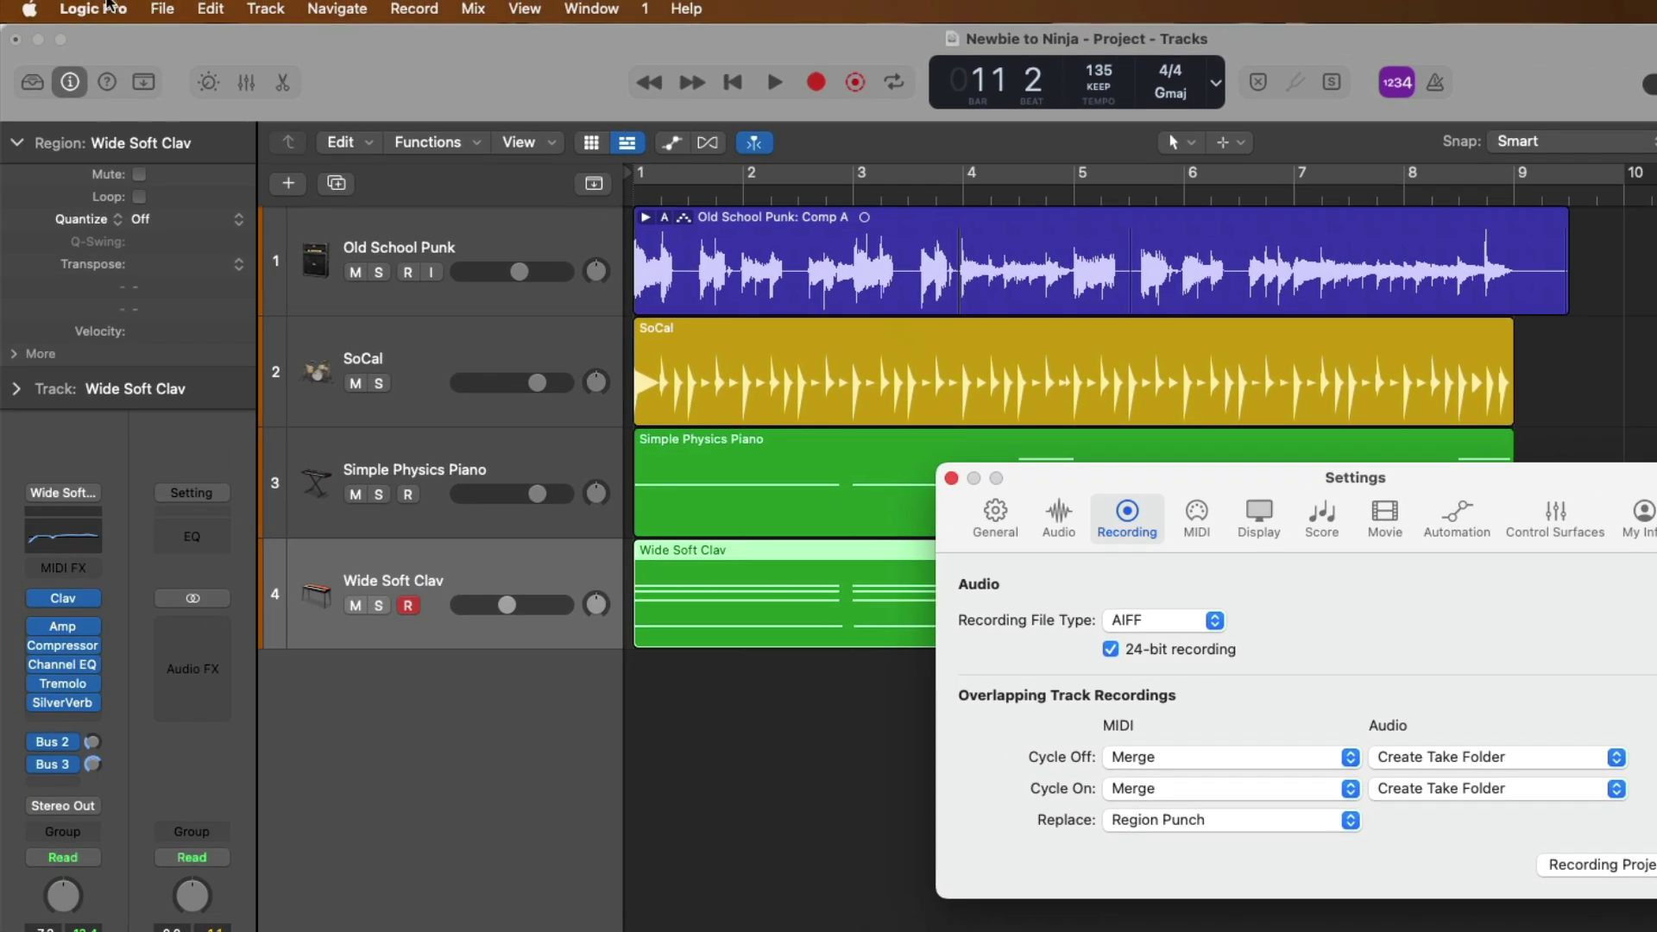
left_click(99, 6)
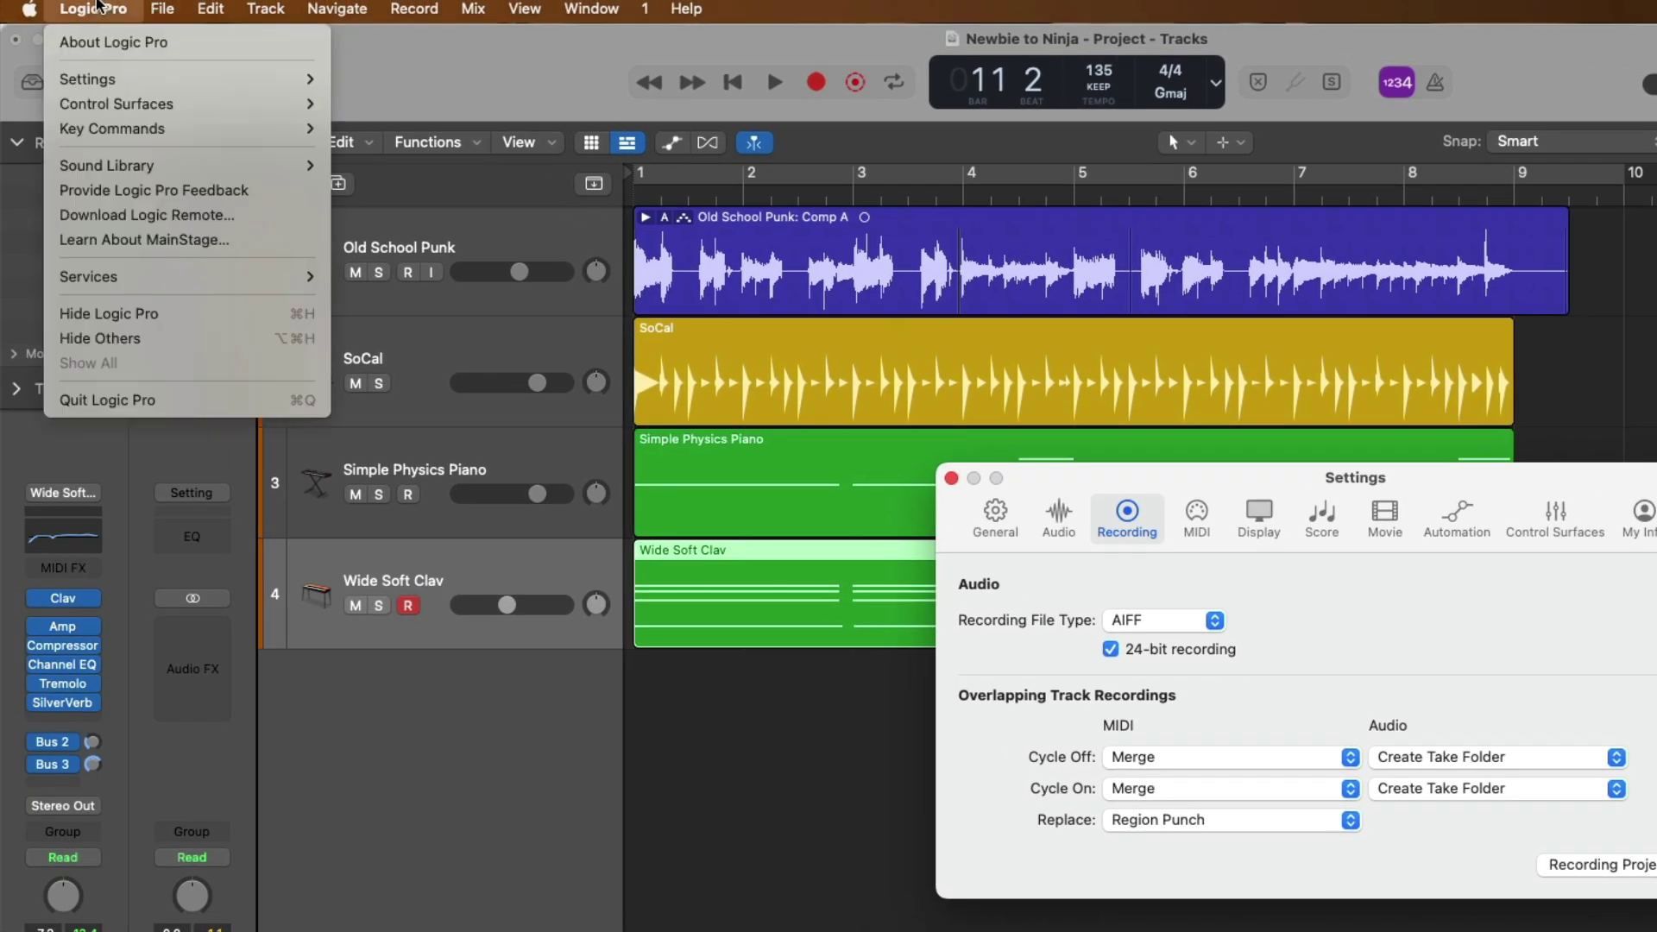
mouse_move(136, 78)
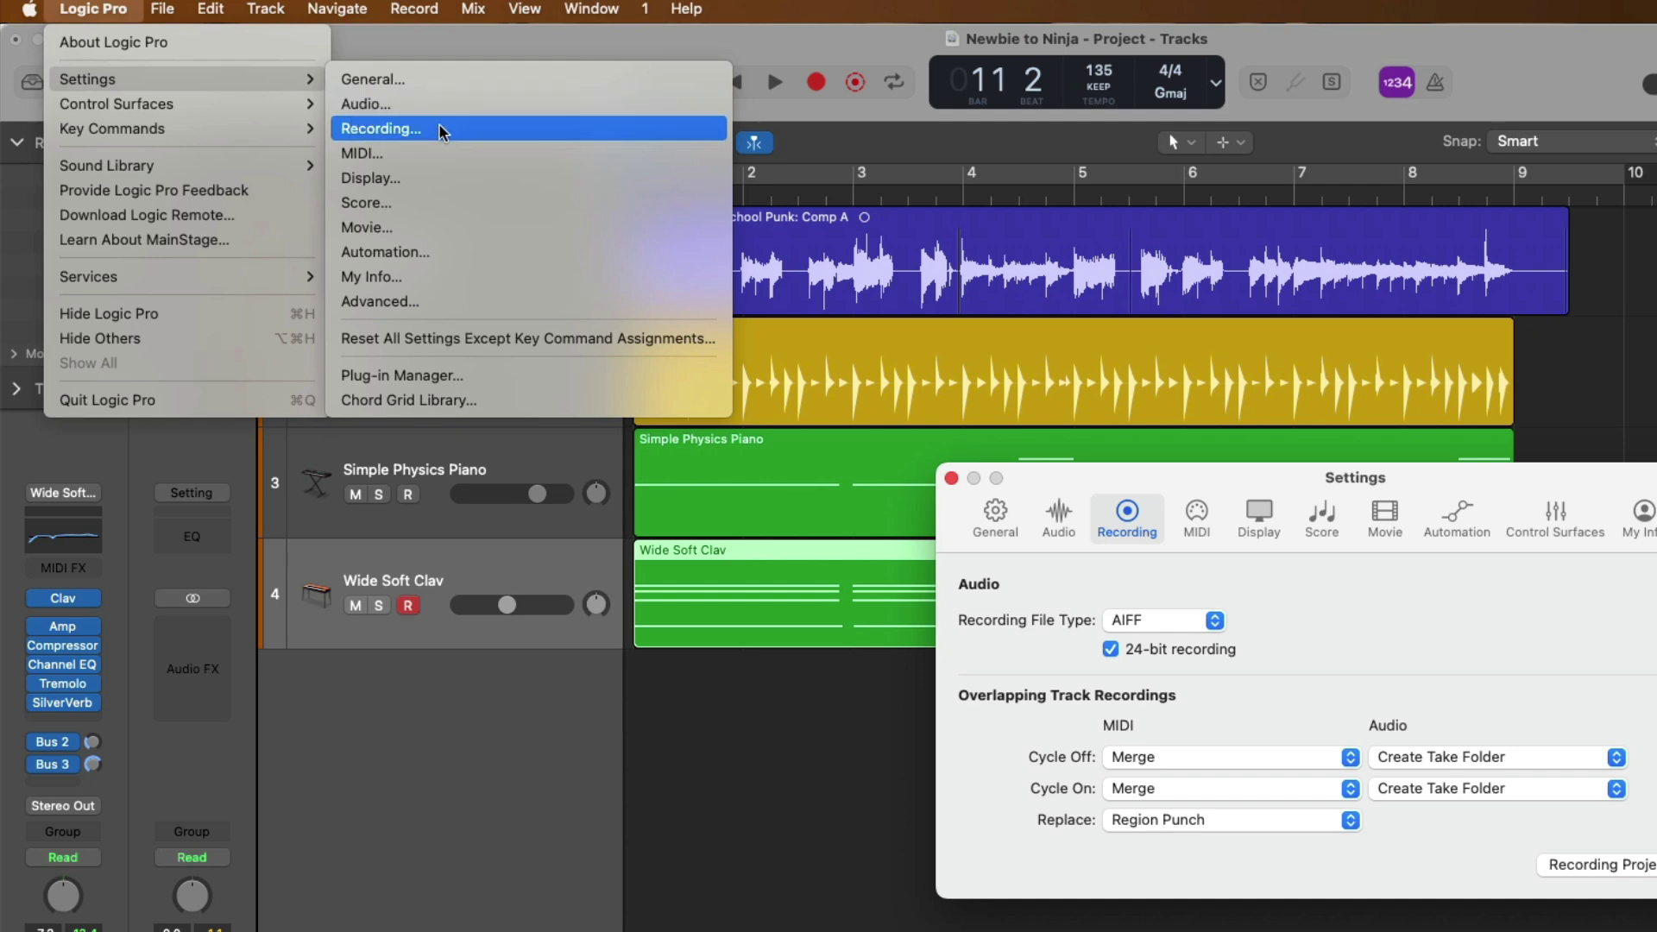
Show Recording settings, toggle Cycle over bars 1–10 on and off, and lower the Settings window.
left_click(438, 129)
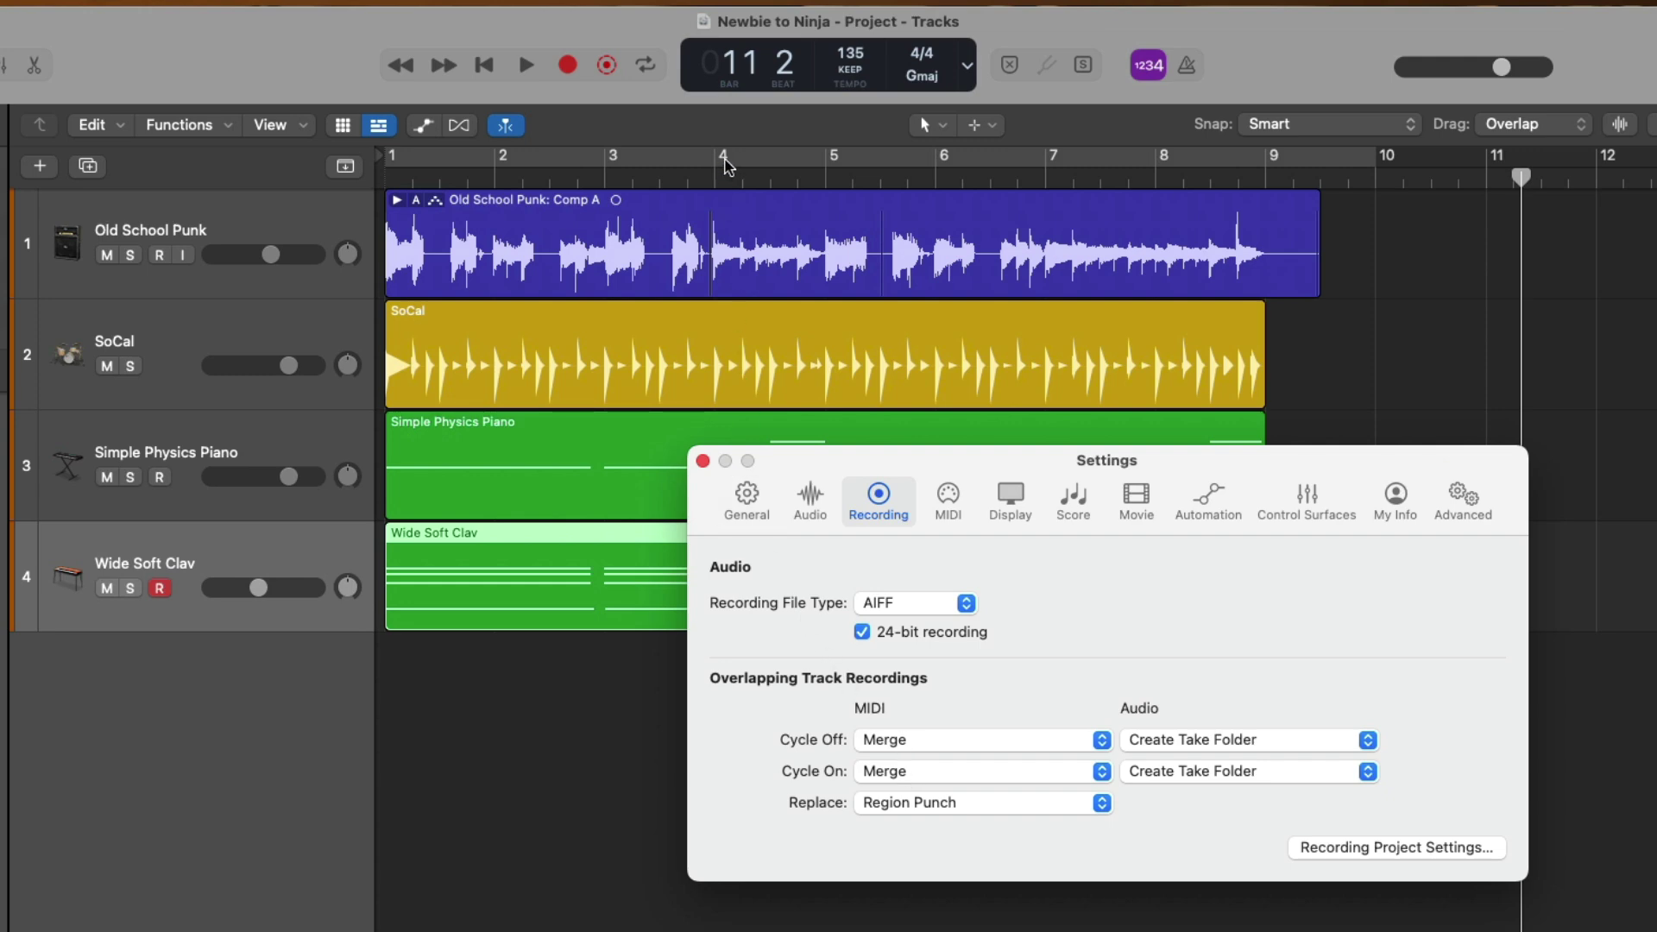
left_click(725, 162)
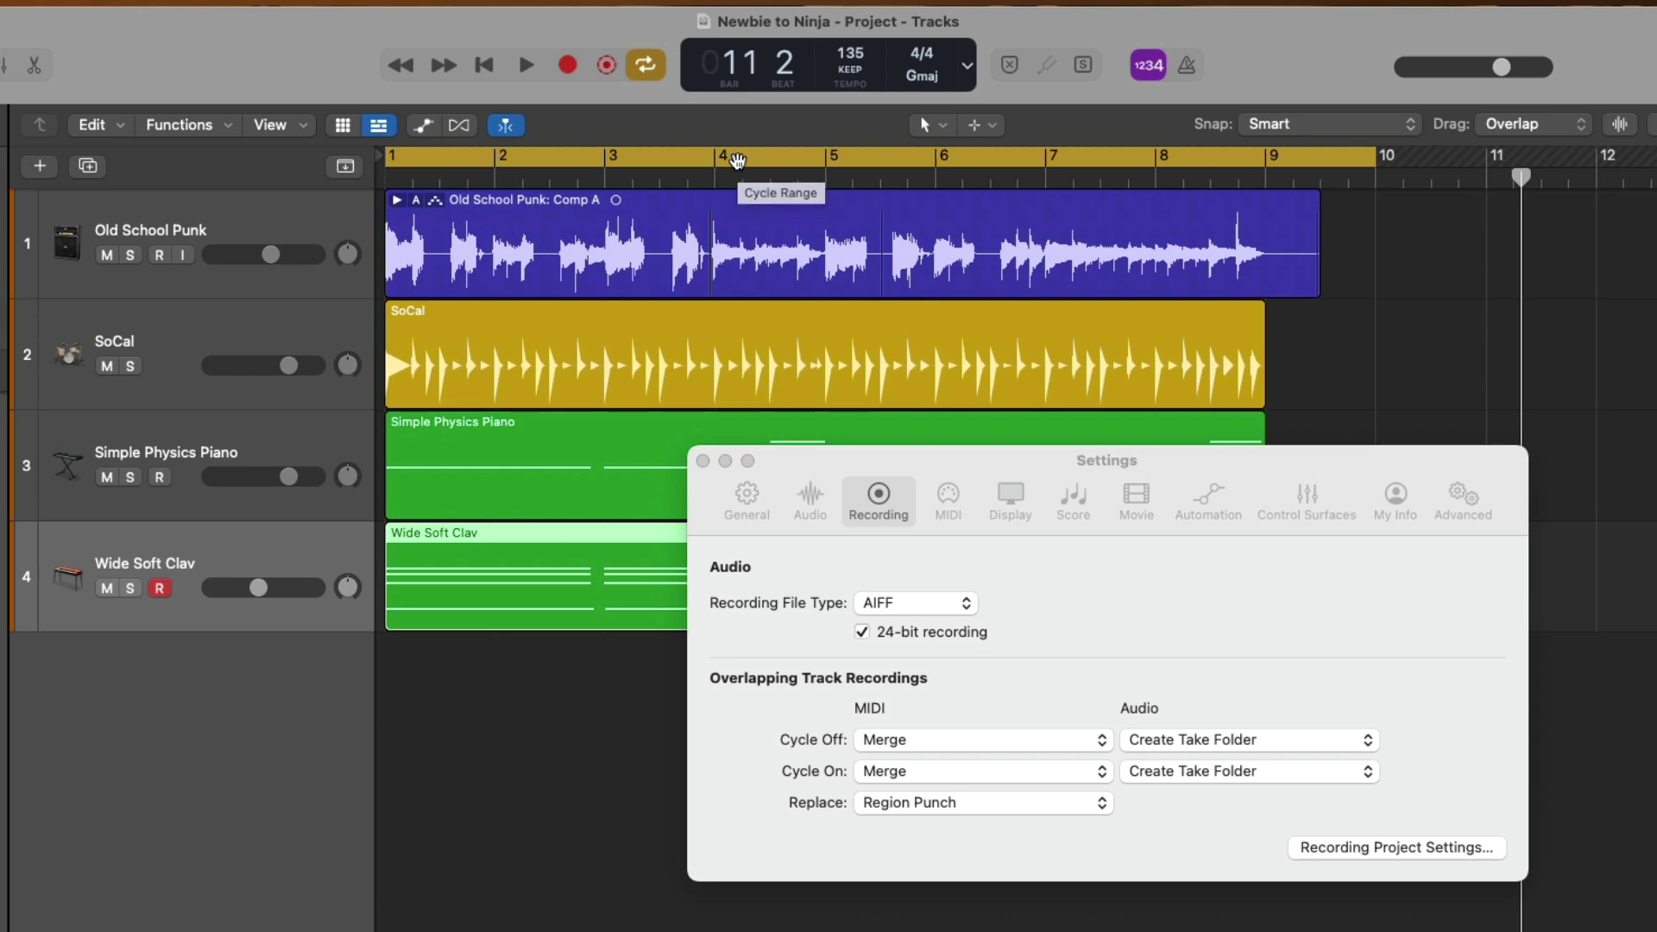
left_click(737, 160)
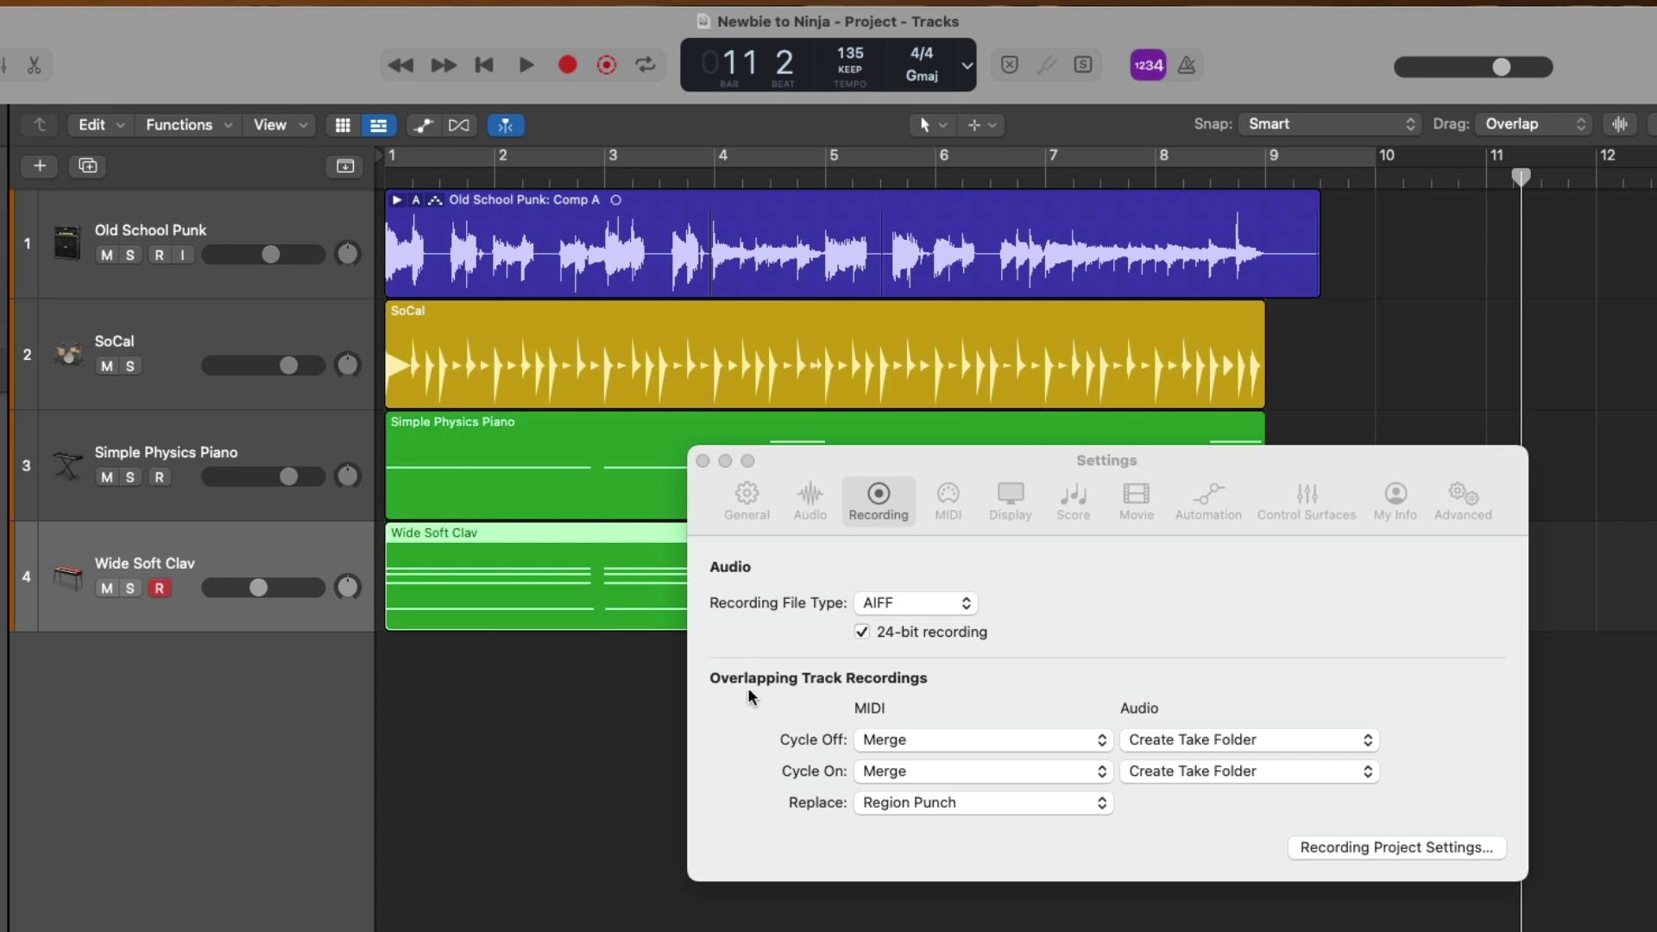
left_click(751, 715)
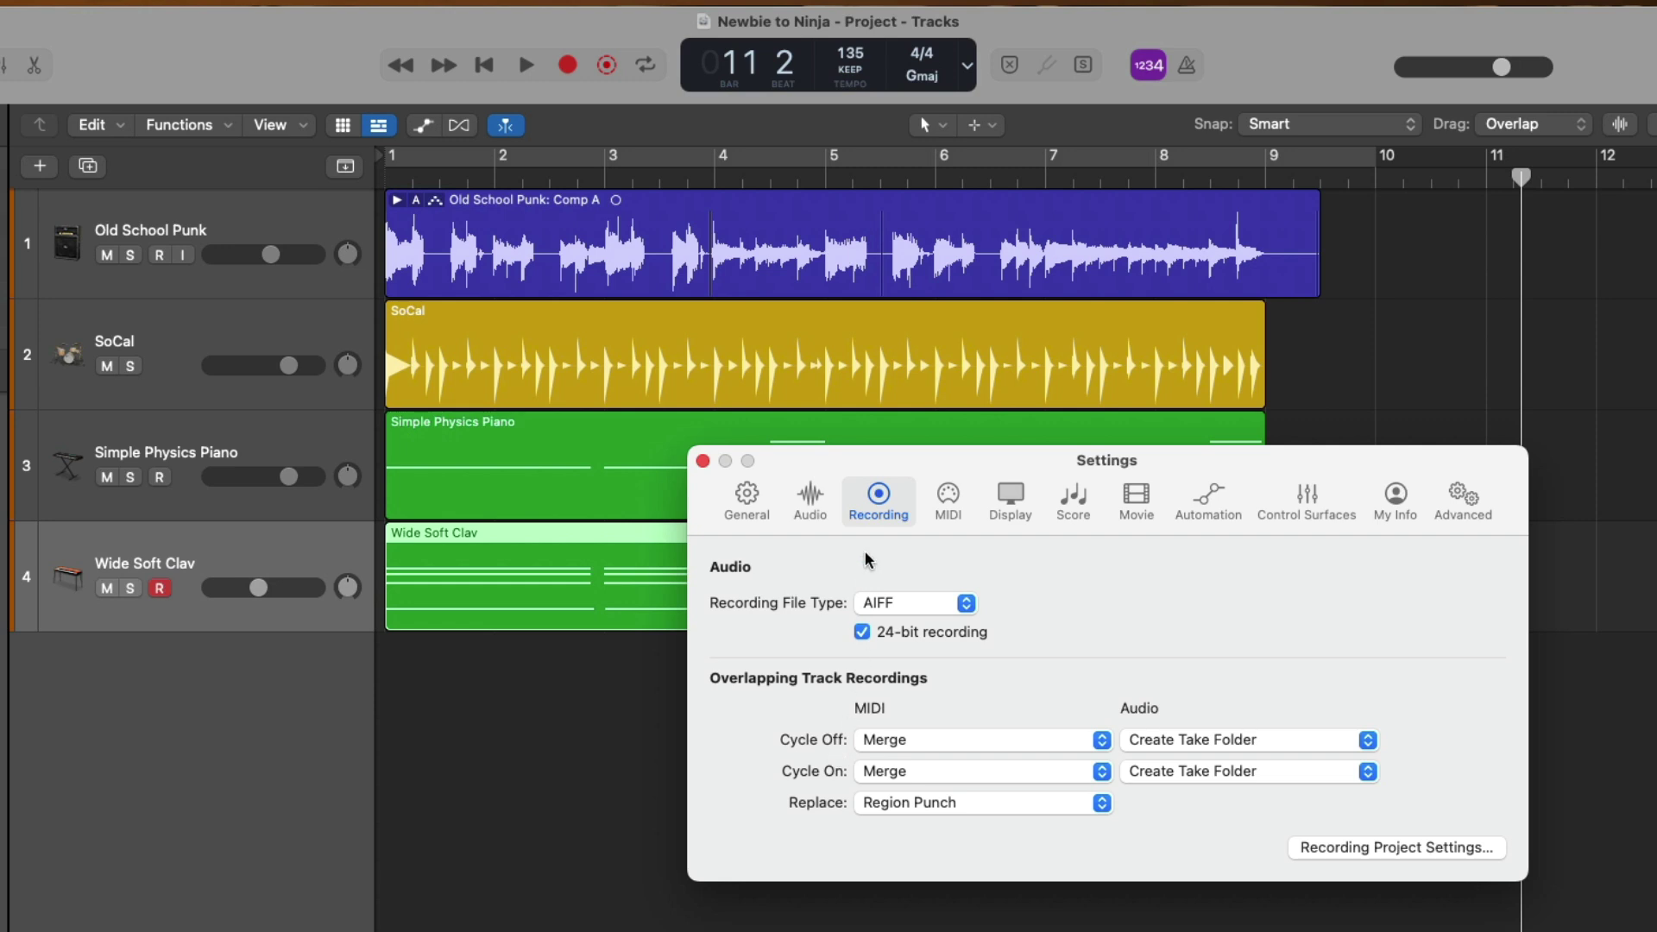
left_click_drag(875, 465, 843, 708)
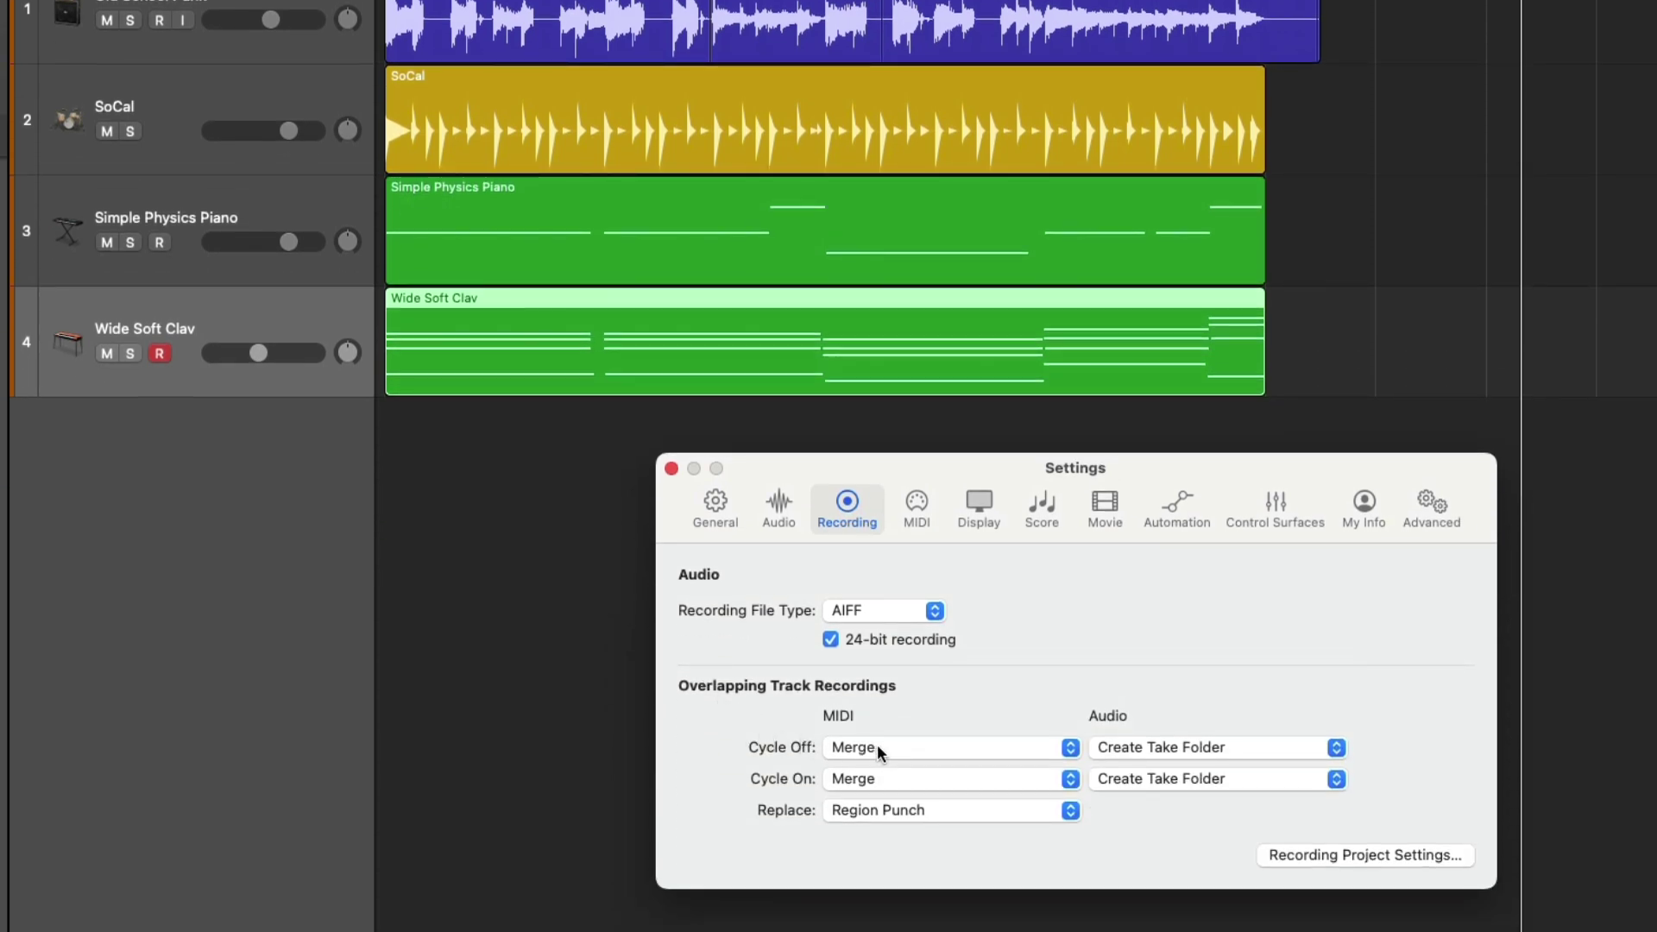
Set MIDI Cycle Off overlaps to Create Take Folder, then select Wide Soft Clav at project start.
left_click(880, 747)
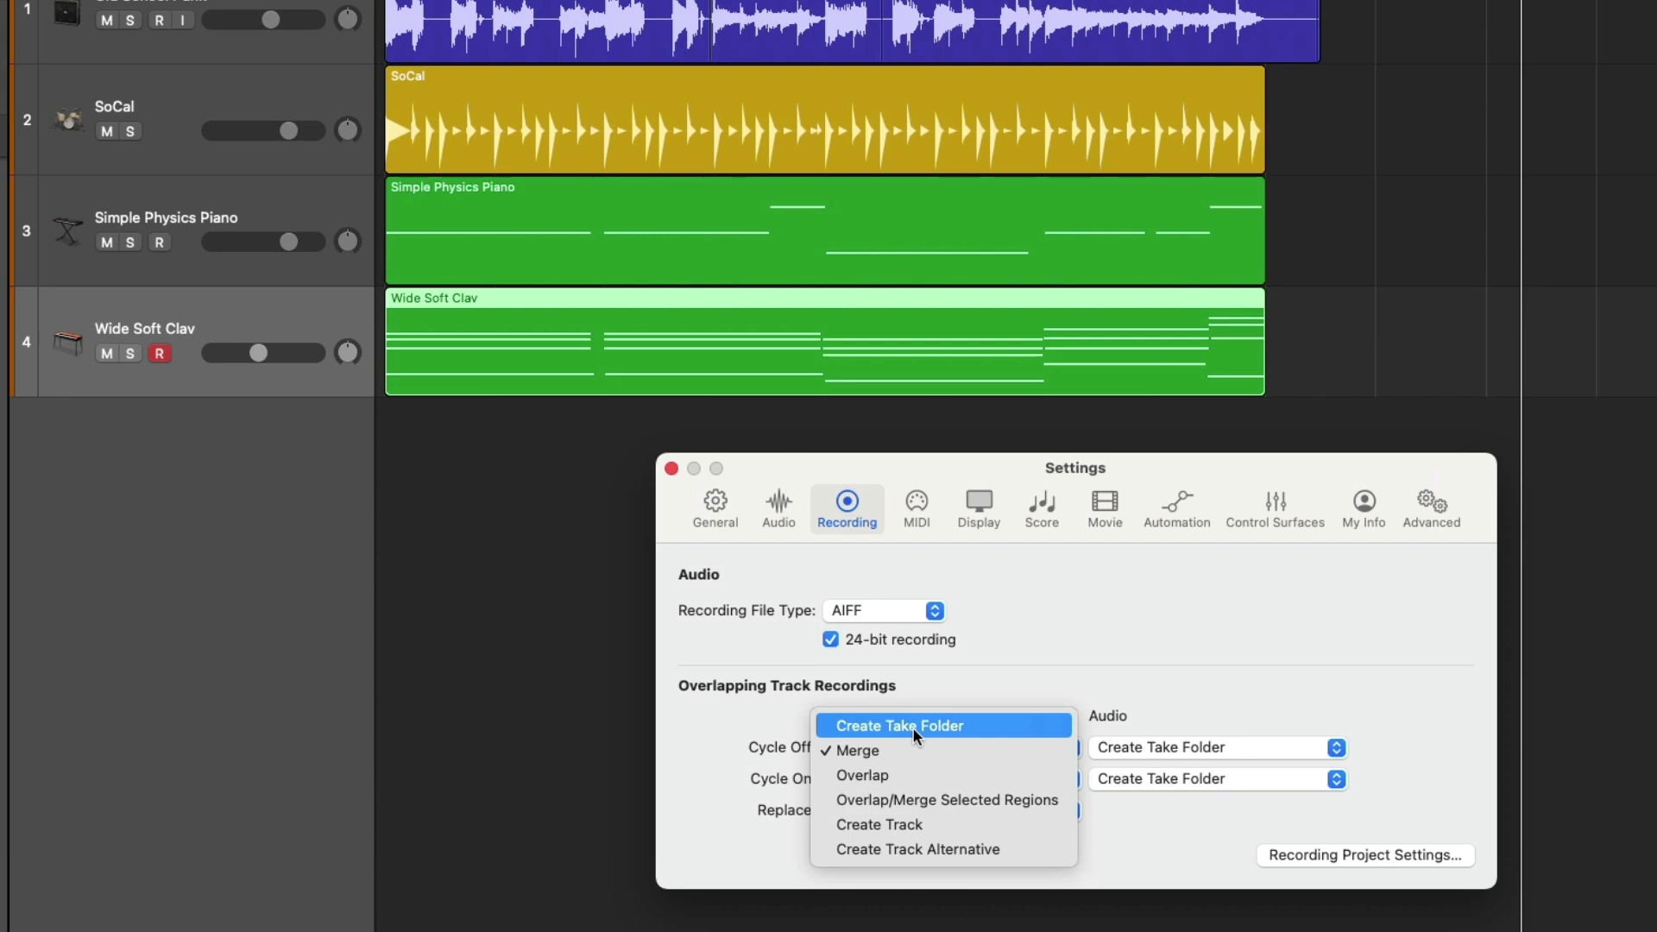
left_click(912, 726)
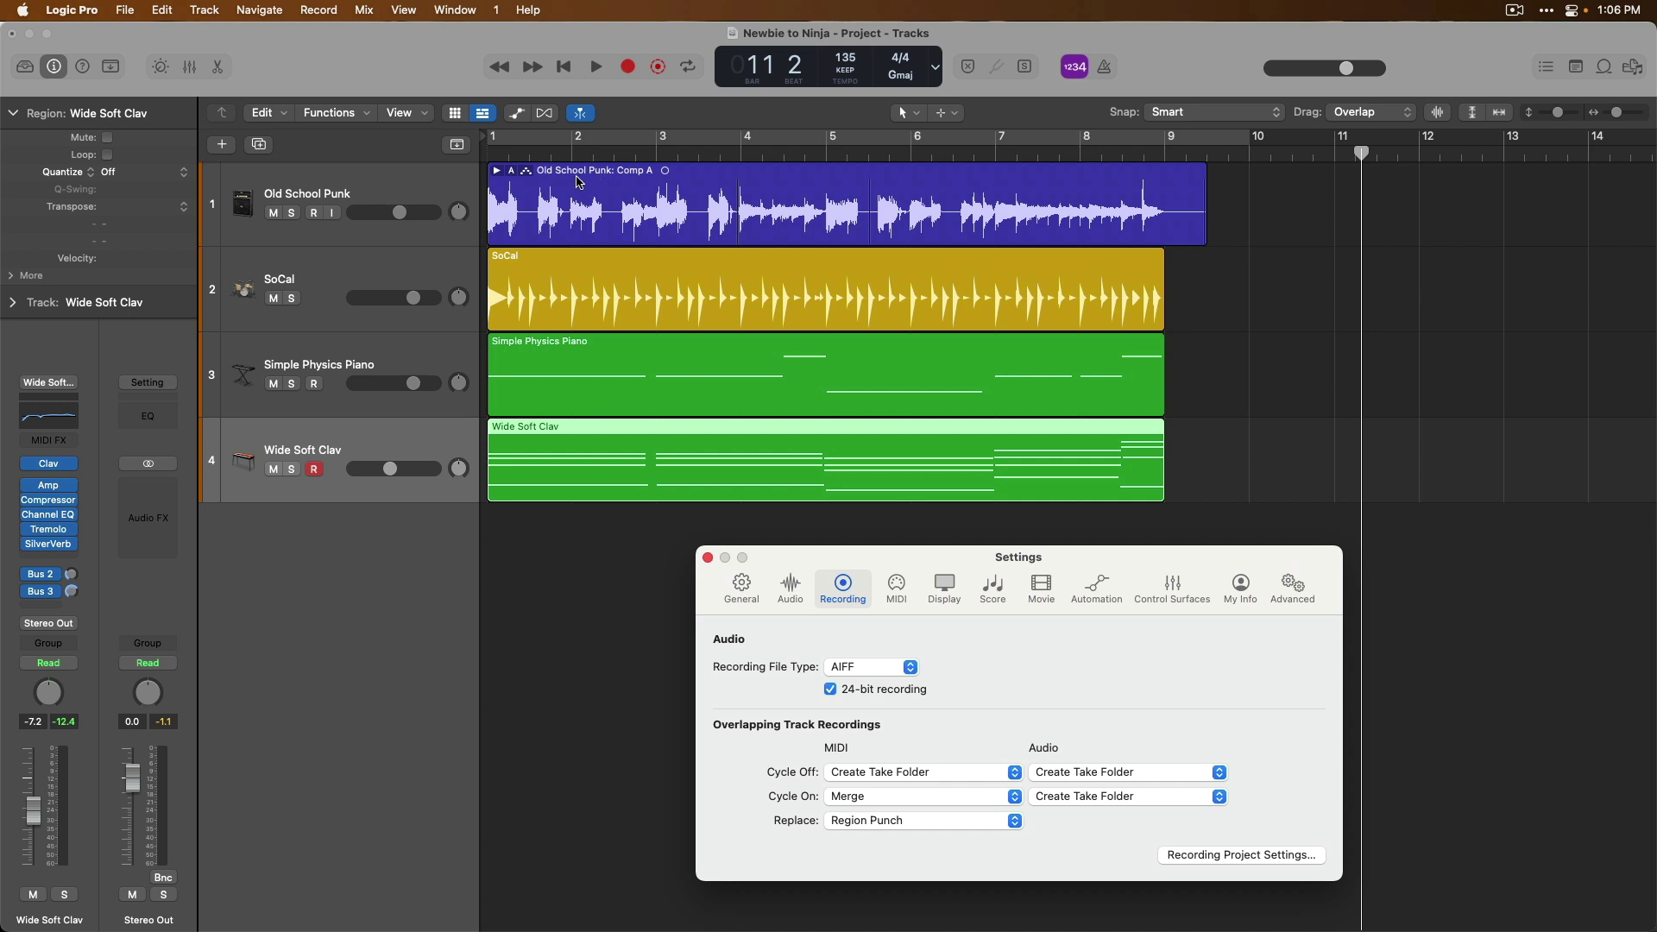
left_click(497, 172)
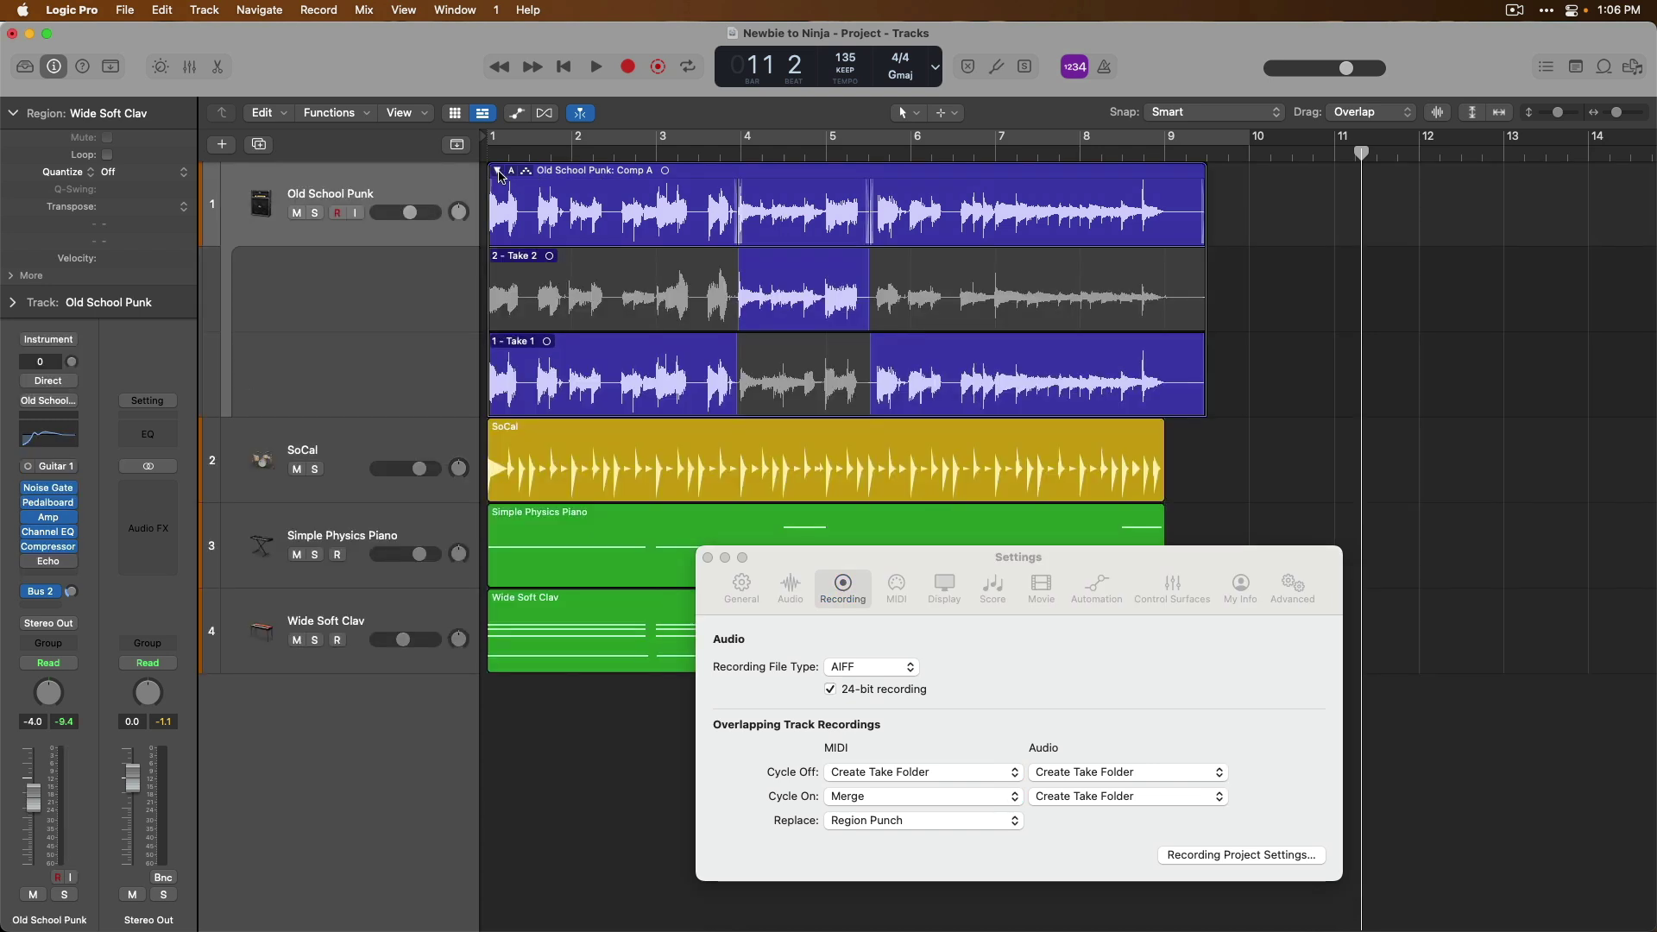
left_click(498, 171)
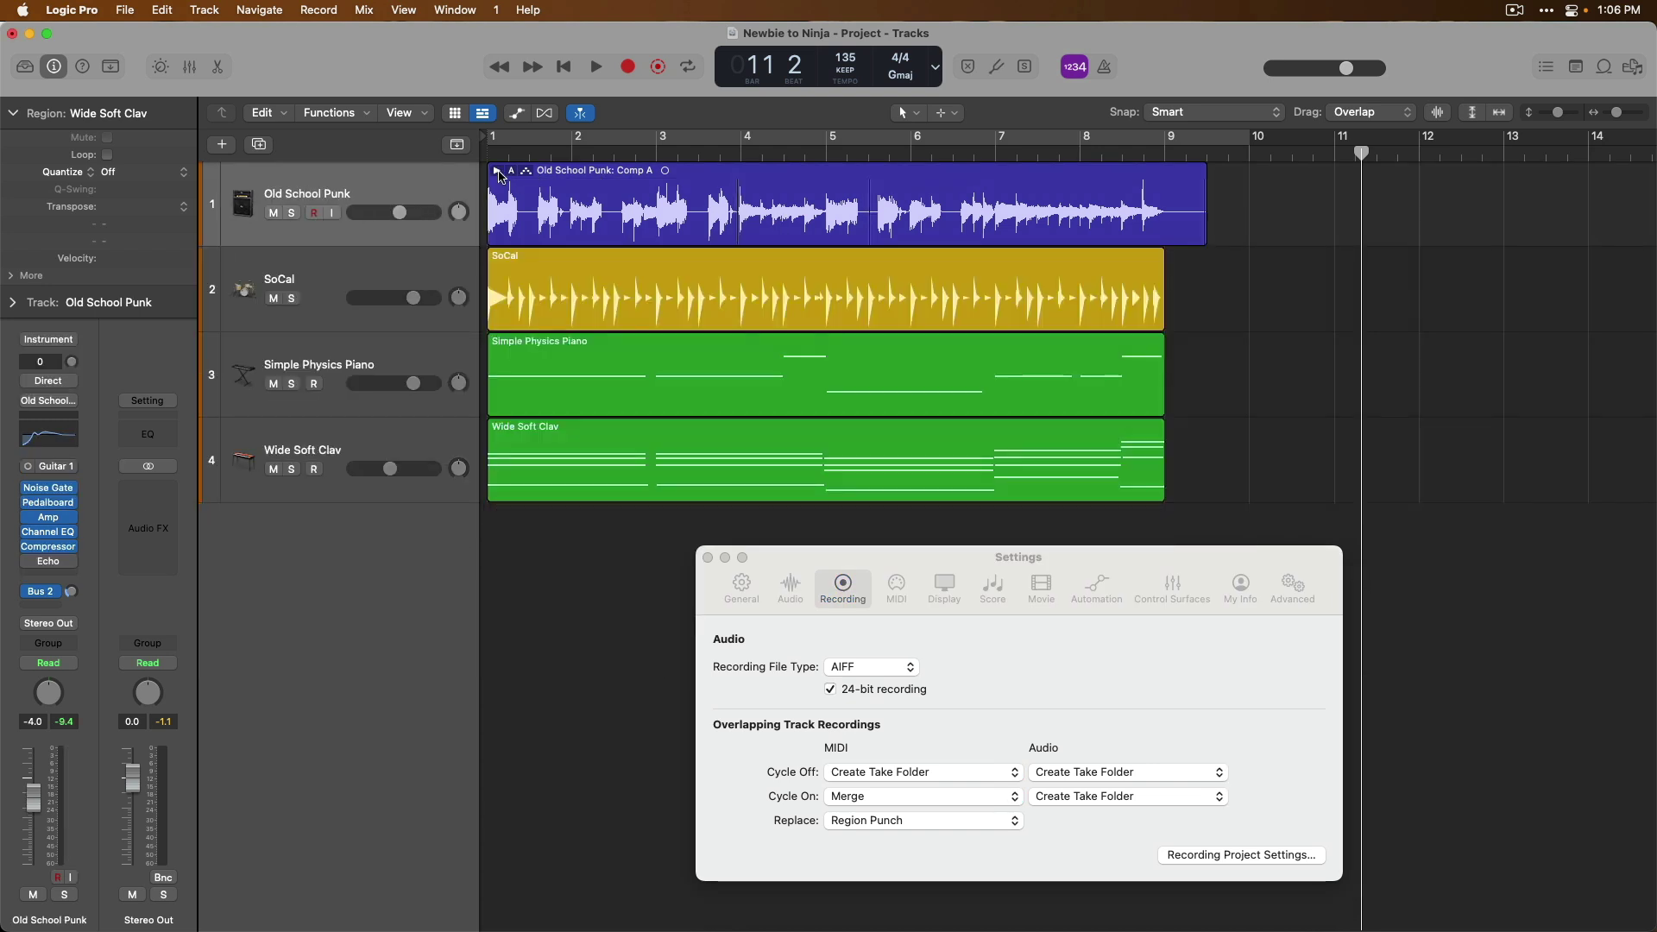
left_click(411, 436)
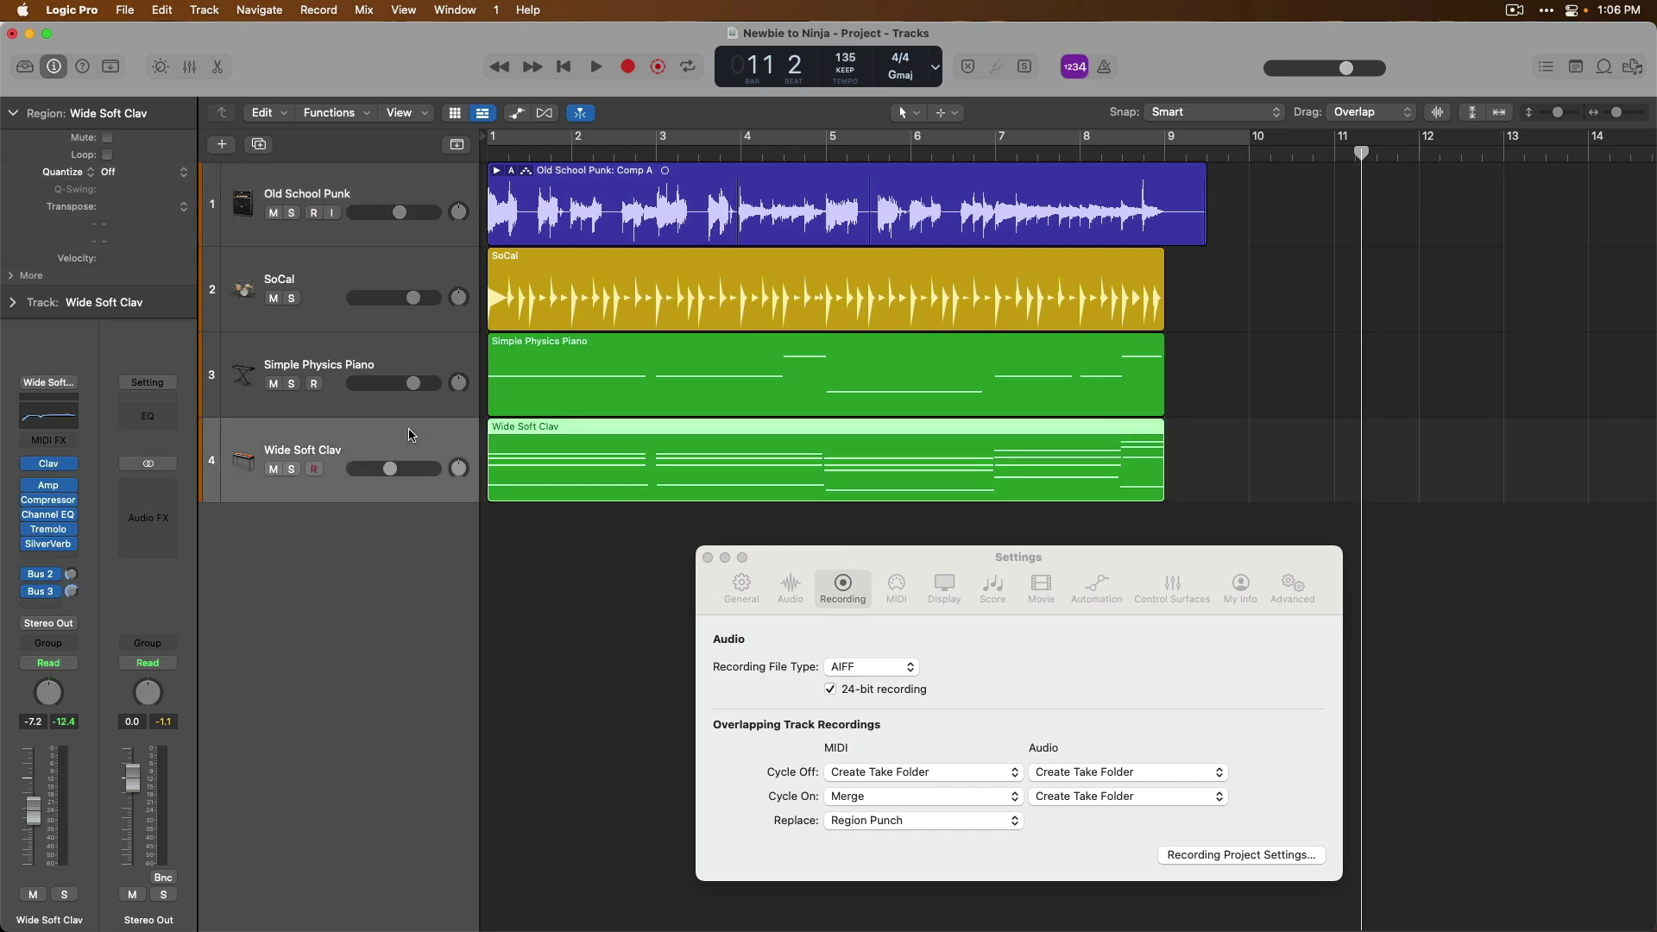
key("Return")
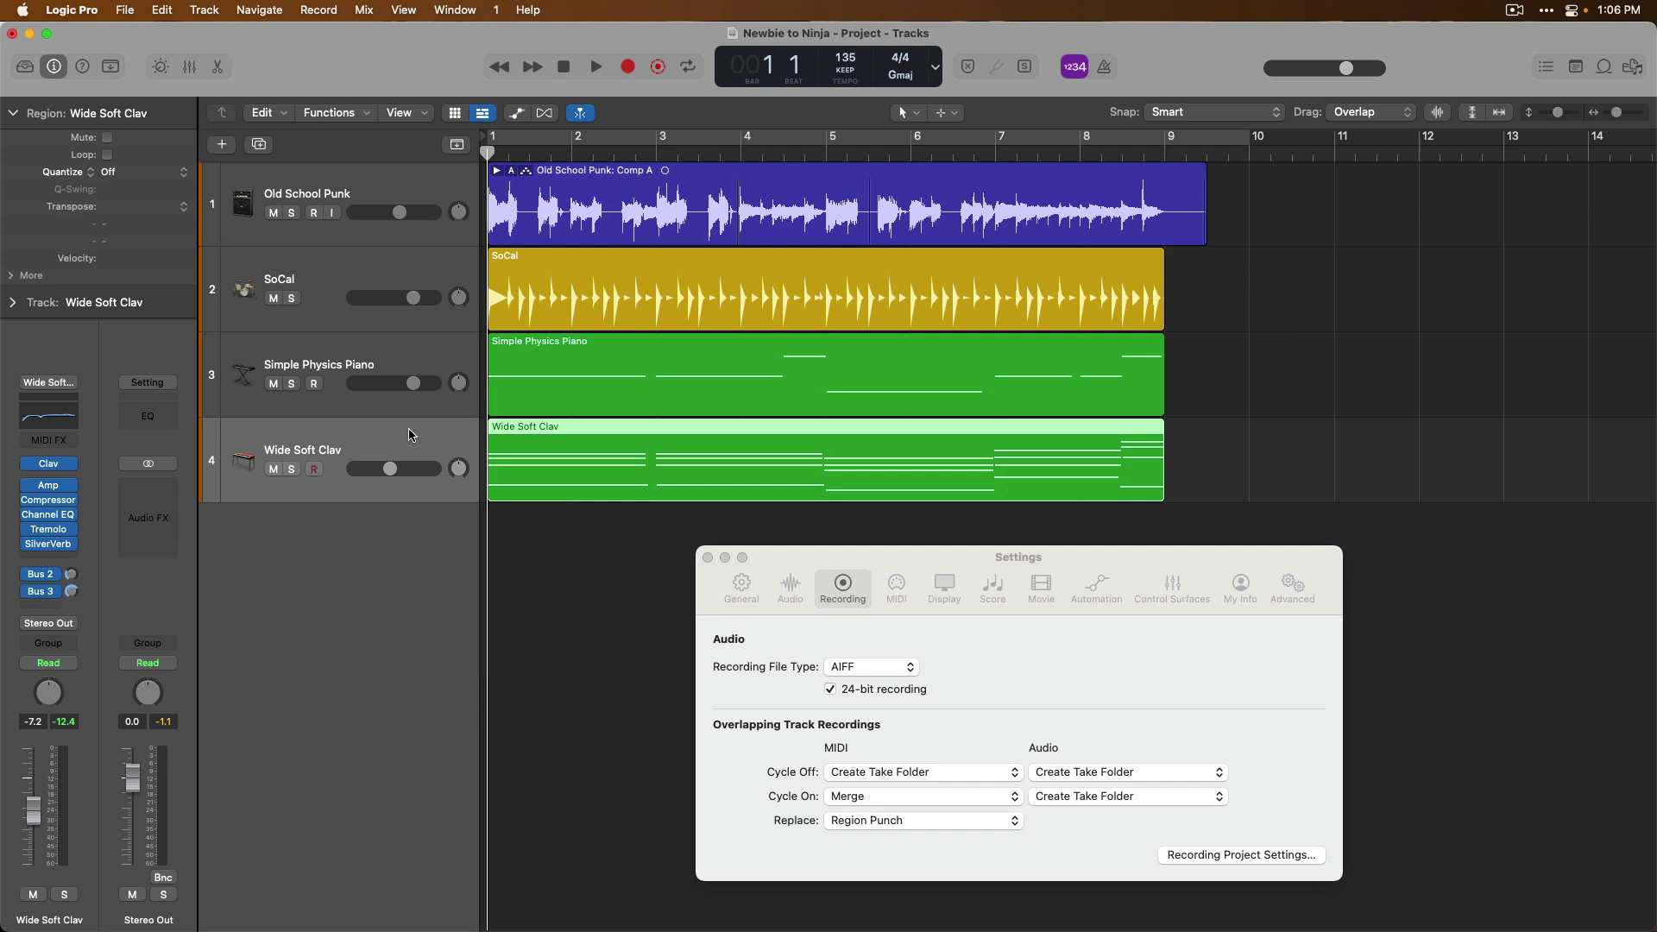
Record a new Wide Soft Clav pass, producing a take folder with take 2 over bars 1–10.
key("r")
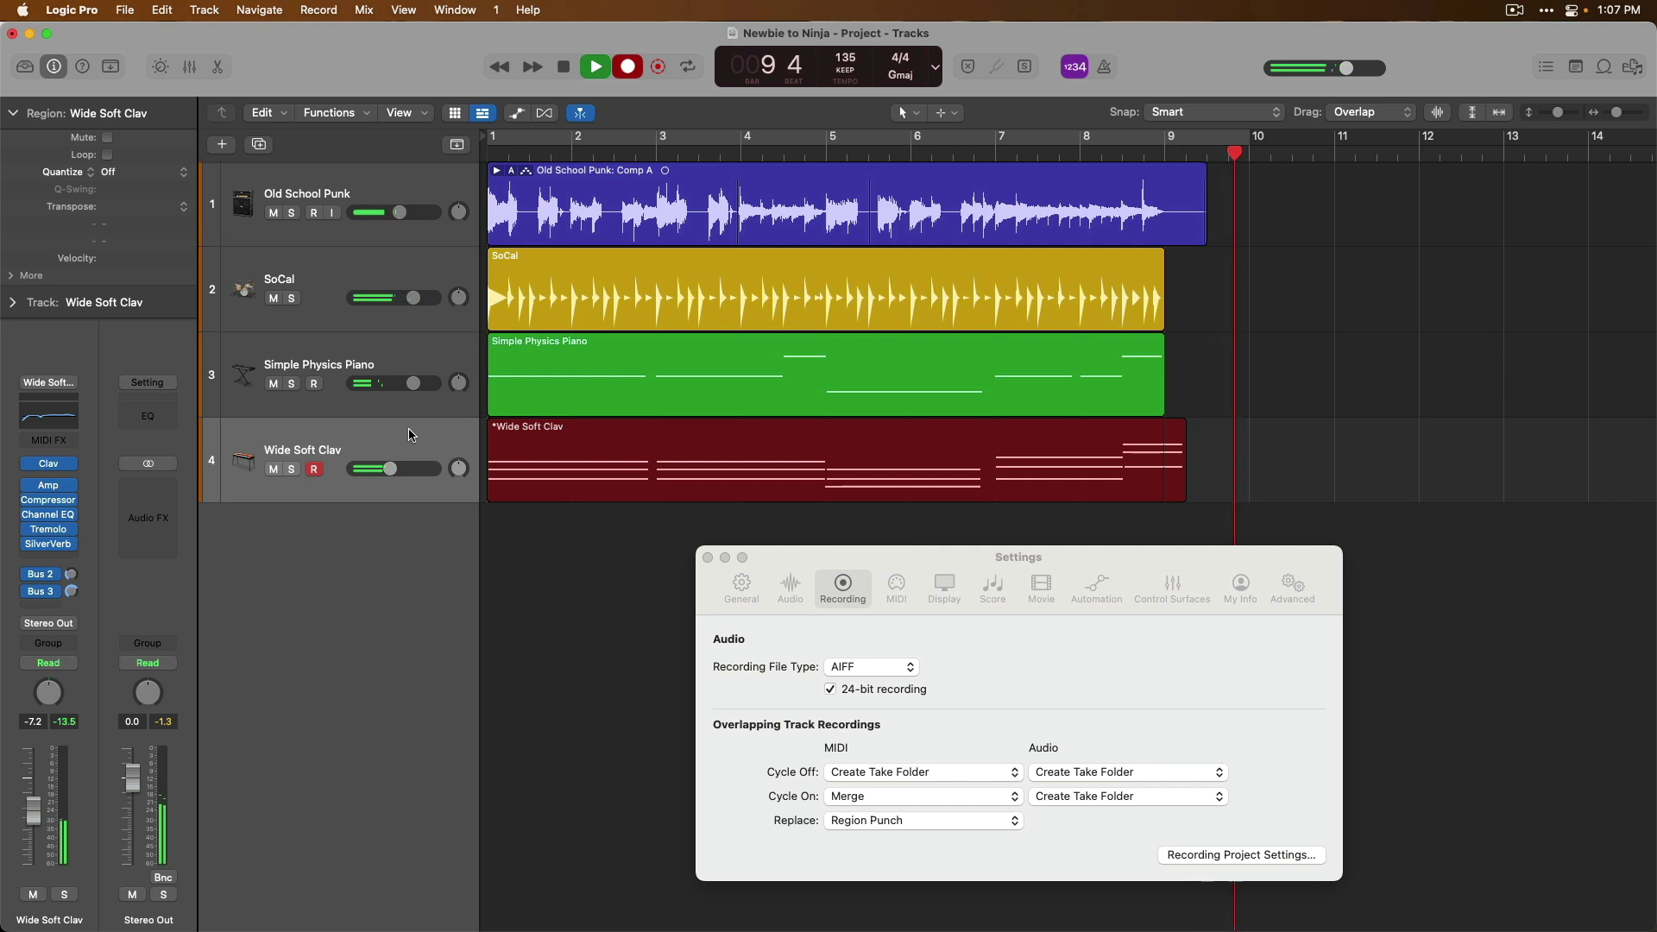
key("space")
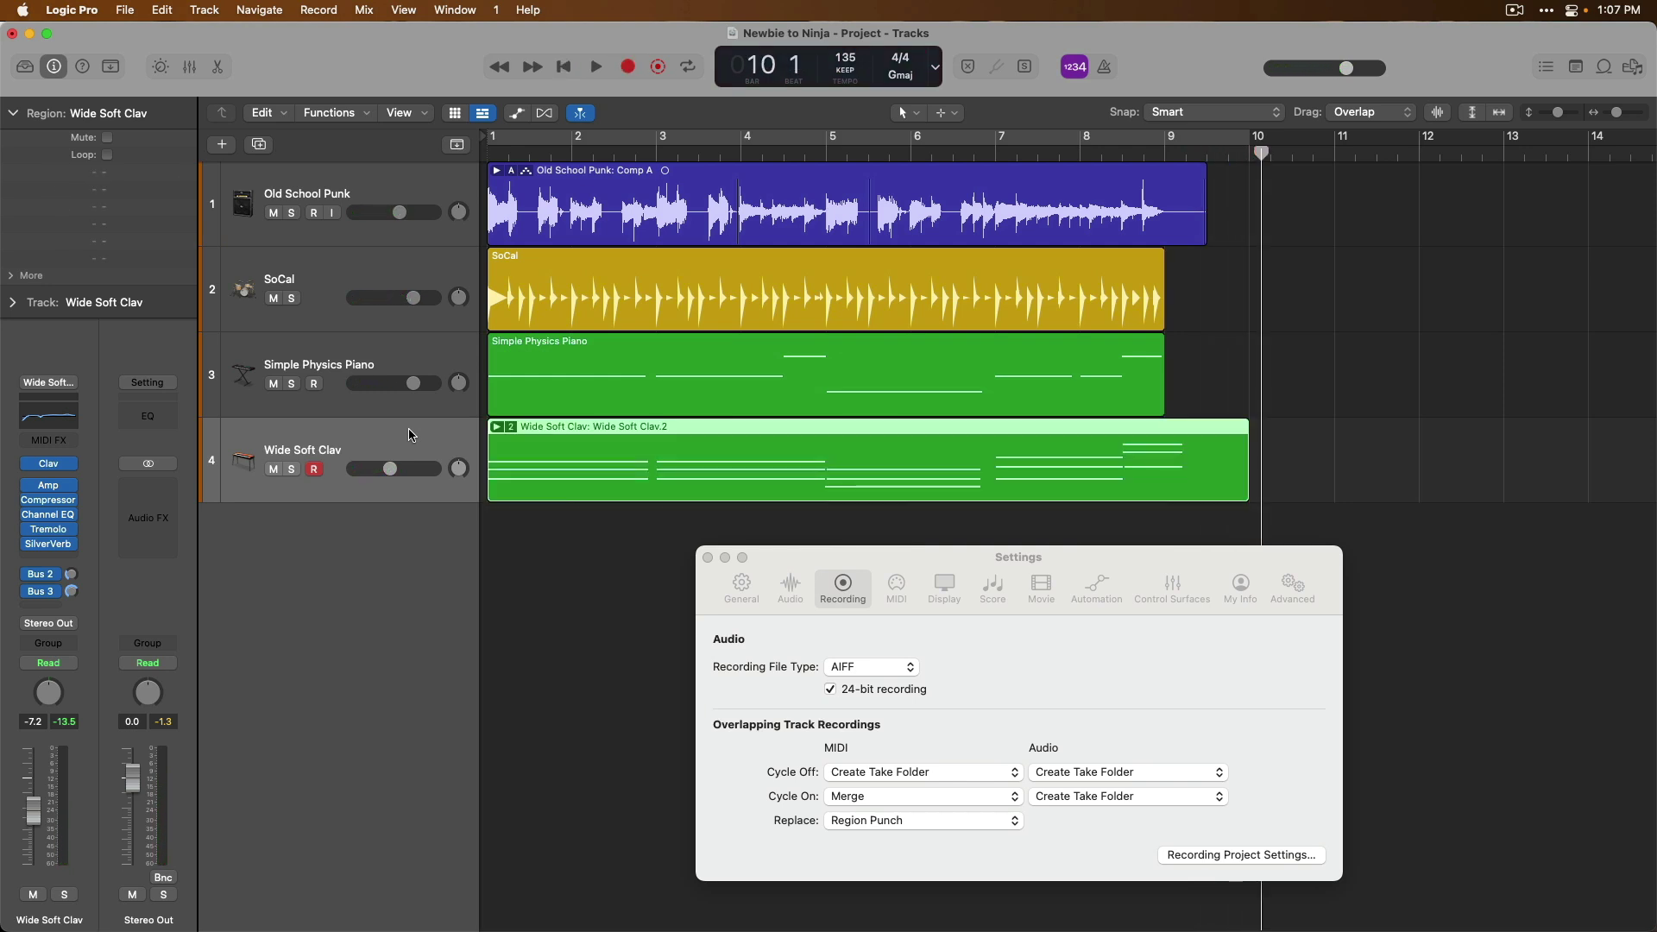
Expand the Wide Soft Clav take folder and move the Settings window aside.
left_click(495, 427)
left_click_drag(872, 563, 1365, 725)
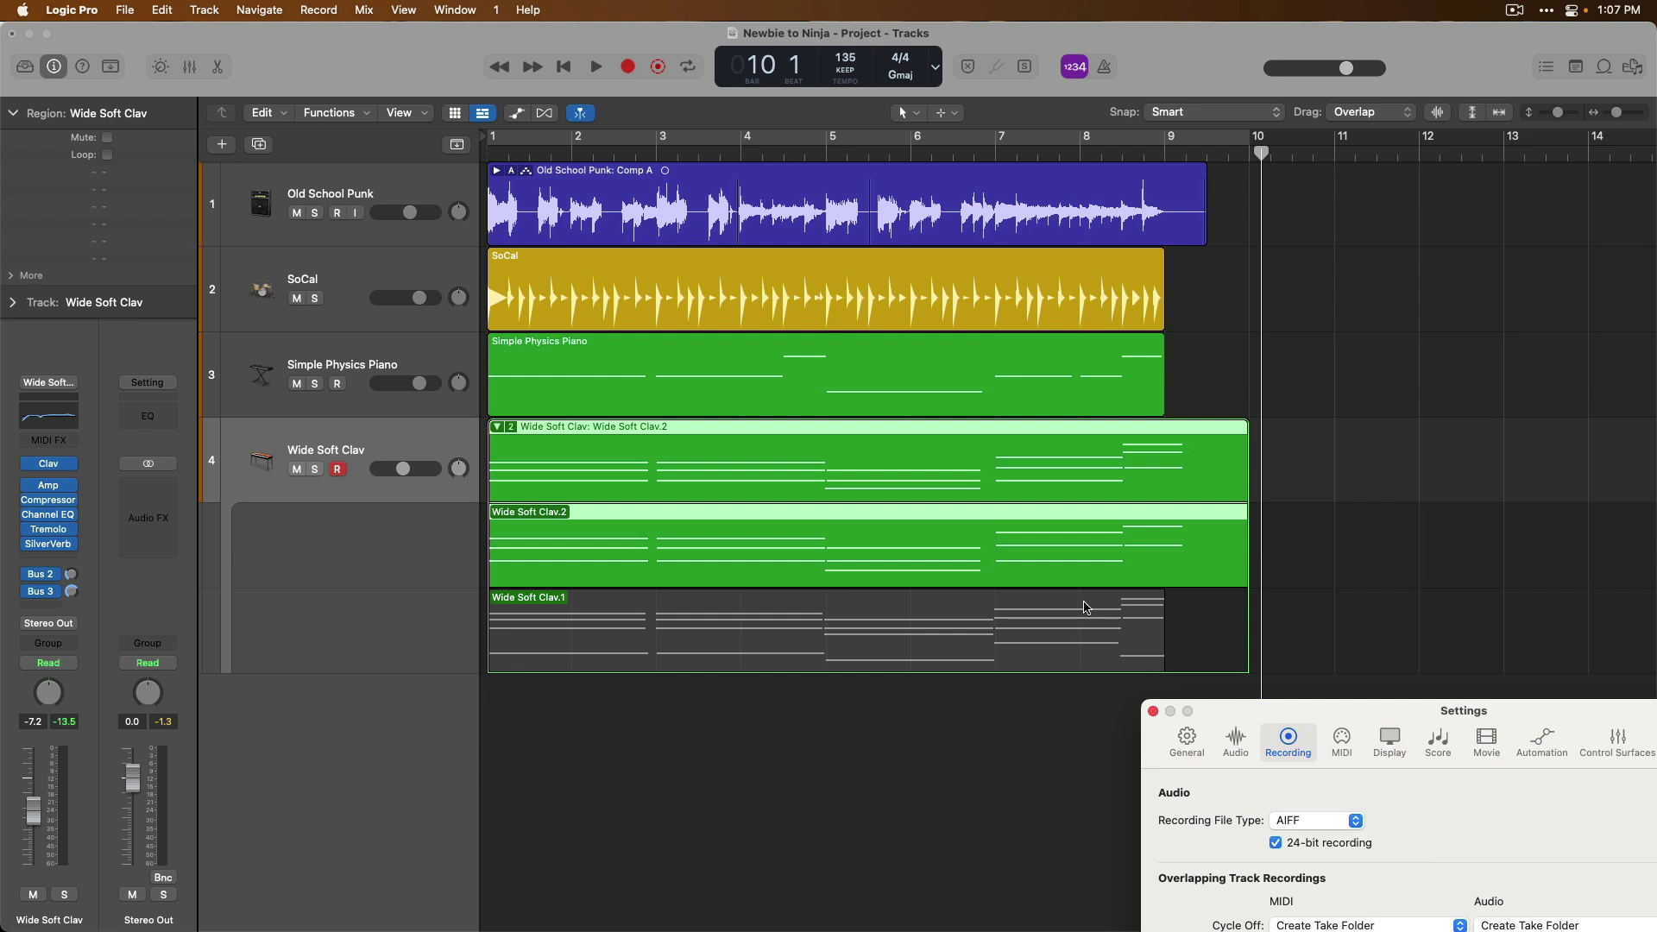
left_click(1086, 607)
left_click(1063, 531)
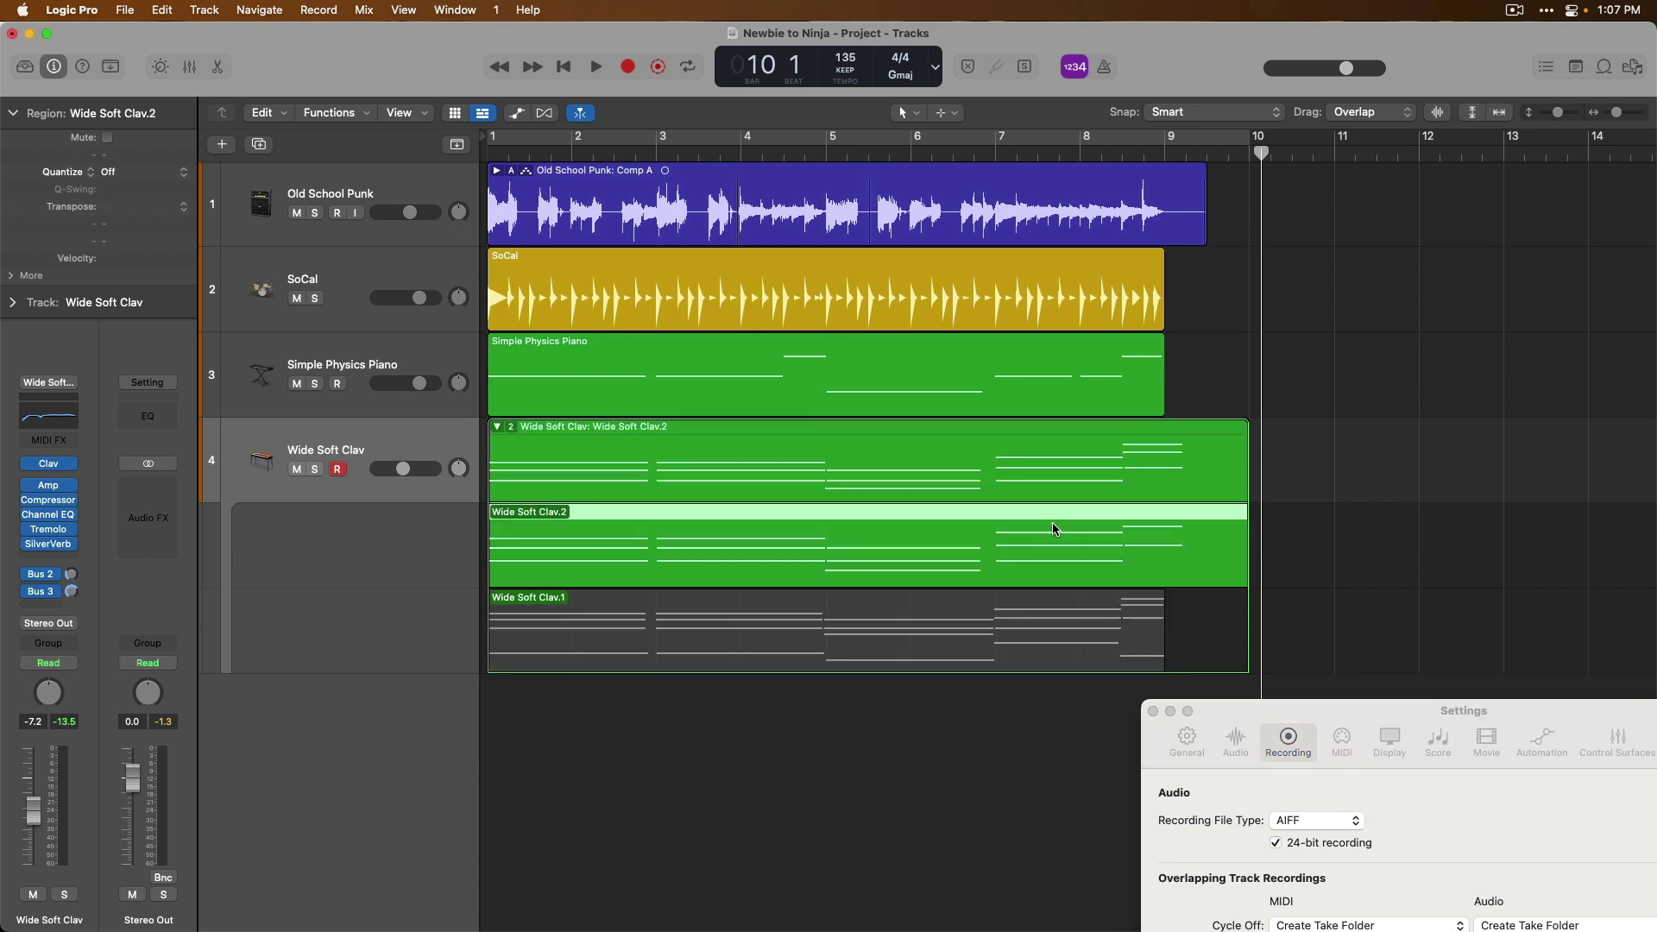
left_click(499, 427)
left_click(499, 427)
Play take Wide Soft Clav.1, then Wide Soft Clav.2, each from bar 1.
left_click(619, 613)
key("Return")
key("space")
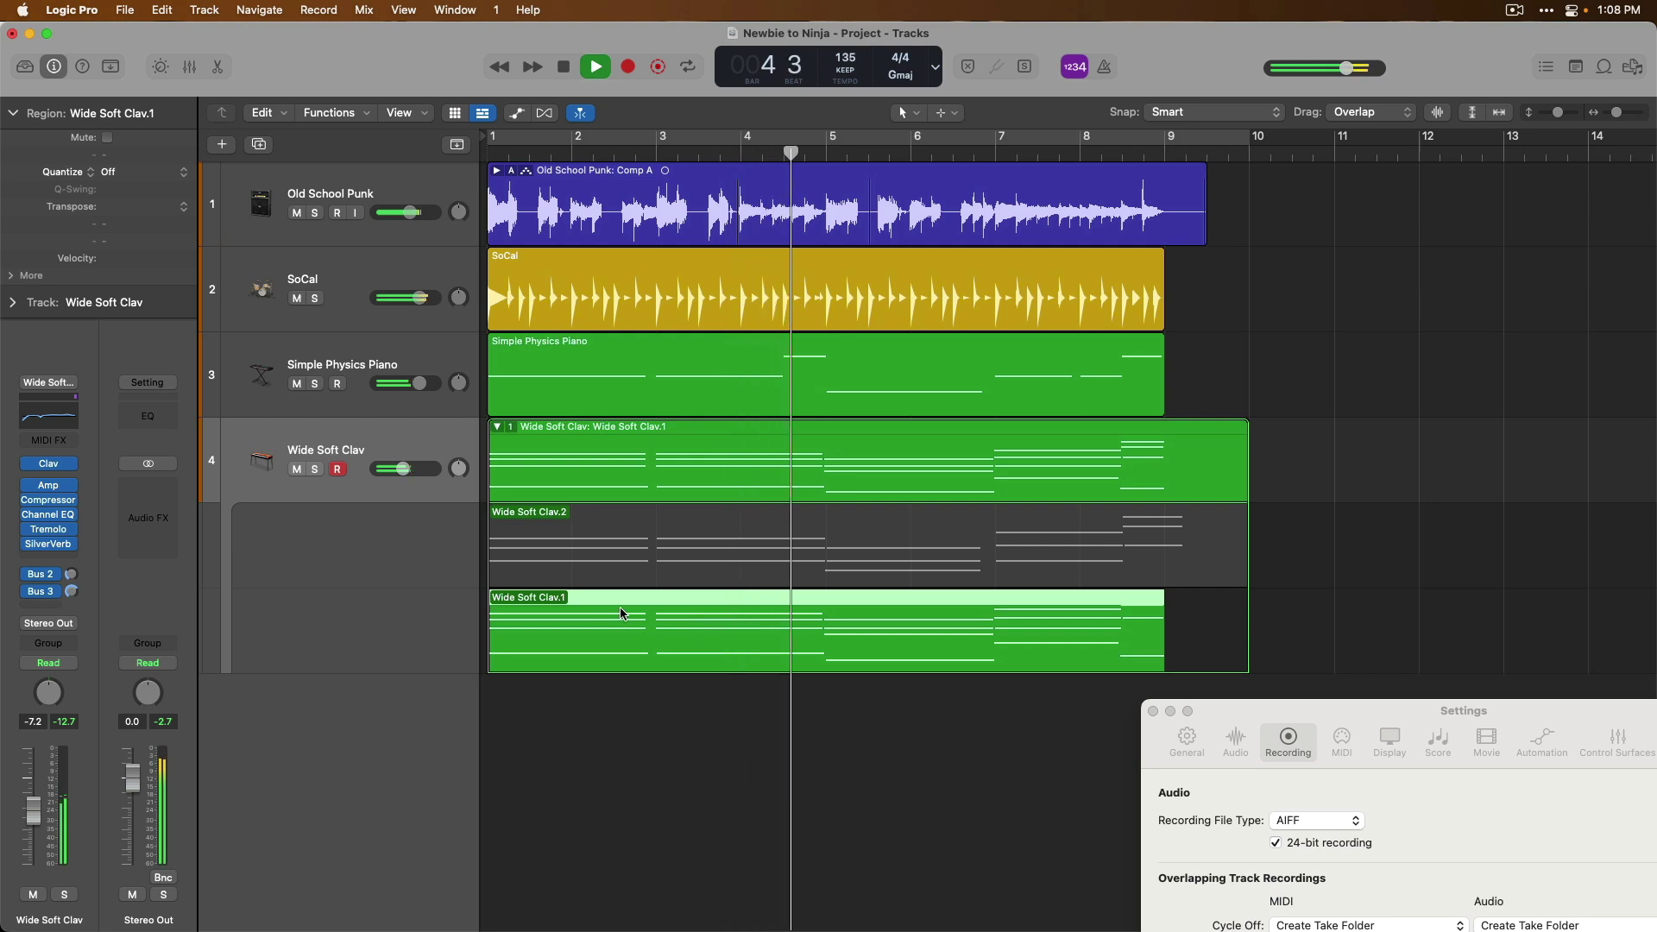
key("space")
left_click(639, 580)
key("Return")
key("space")
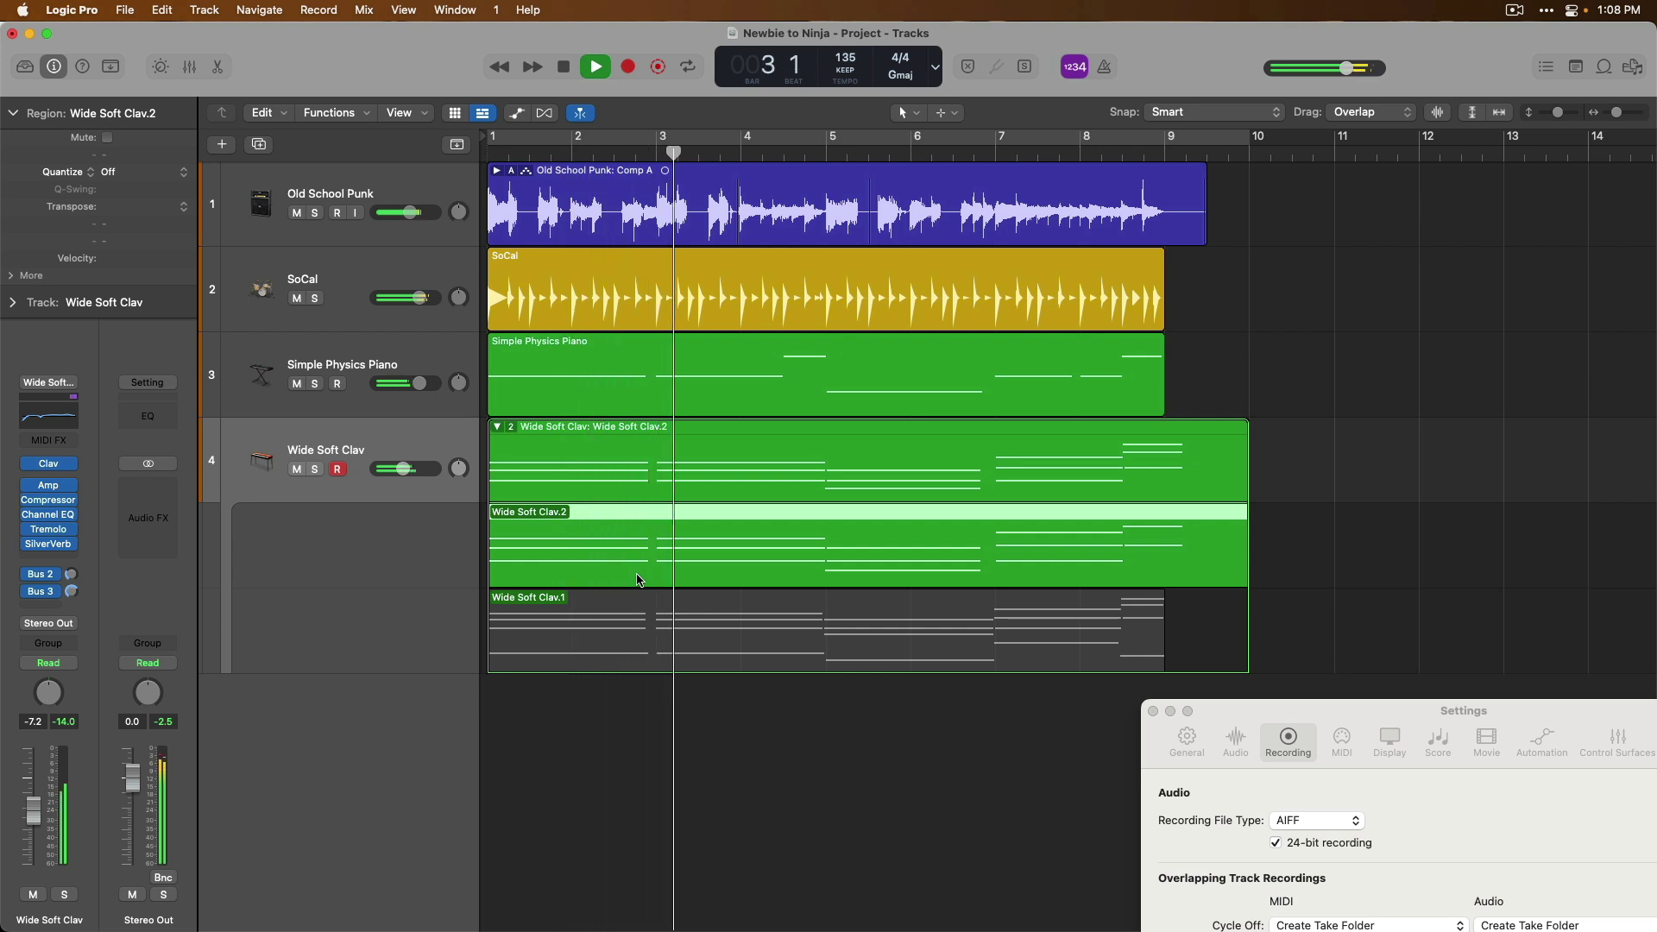
key("space")
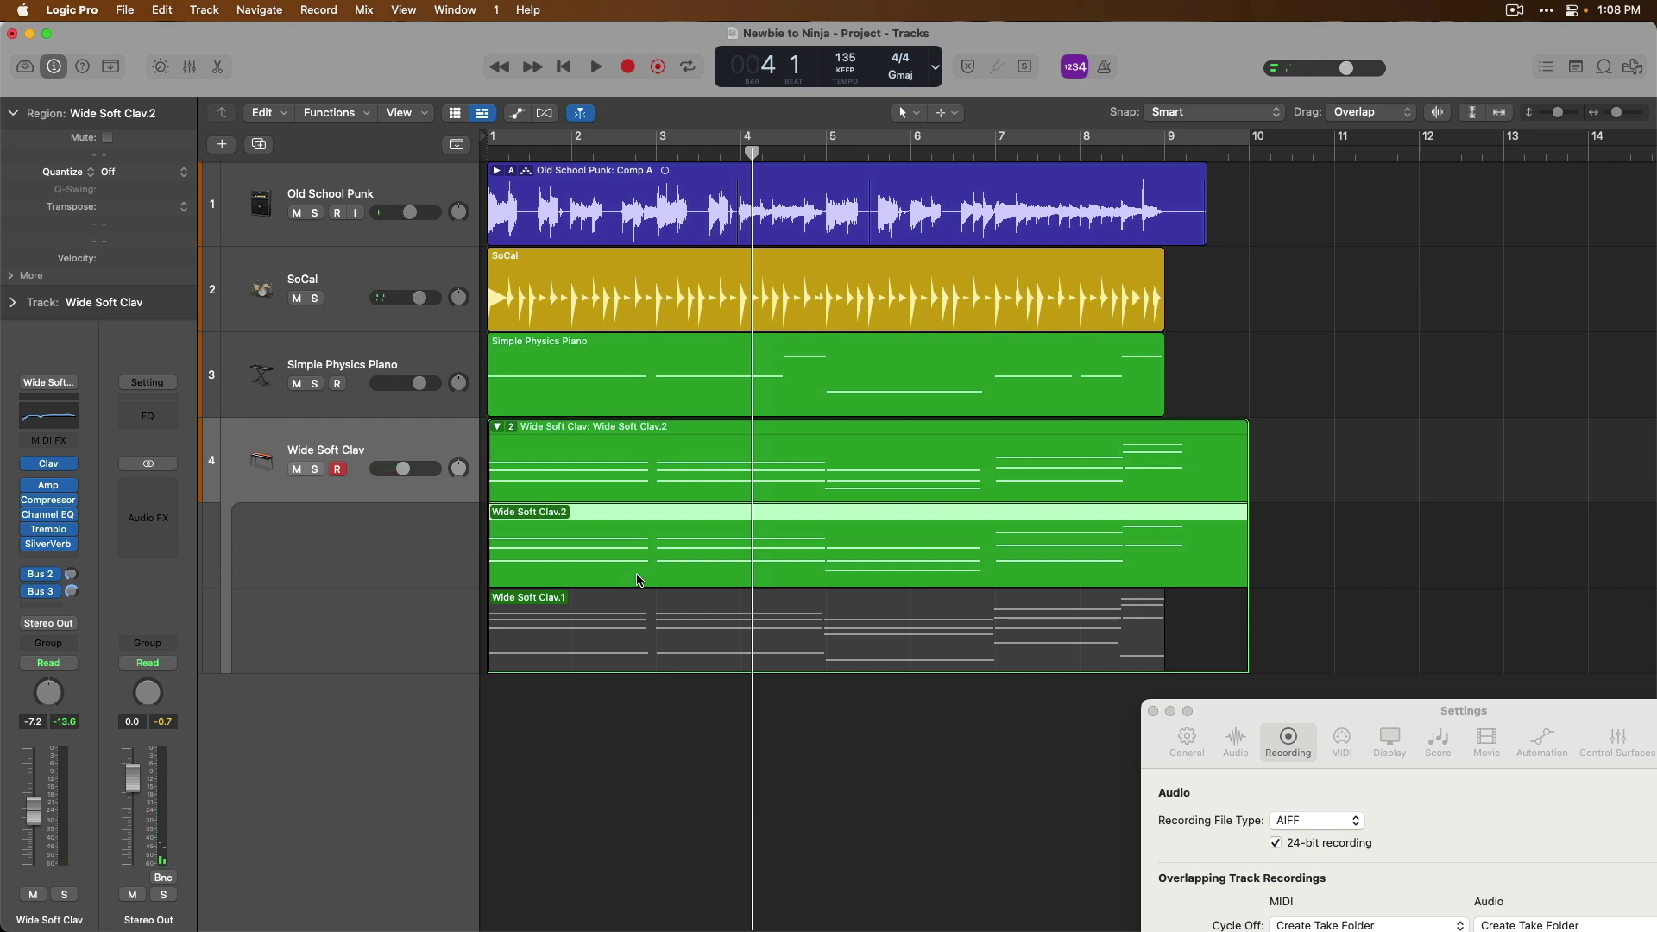
Switch between the two takes, then undo twice to restore the original single region.
left_click(682, 650)
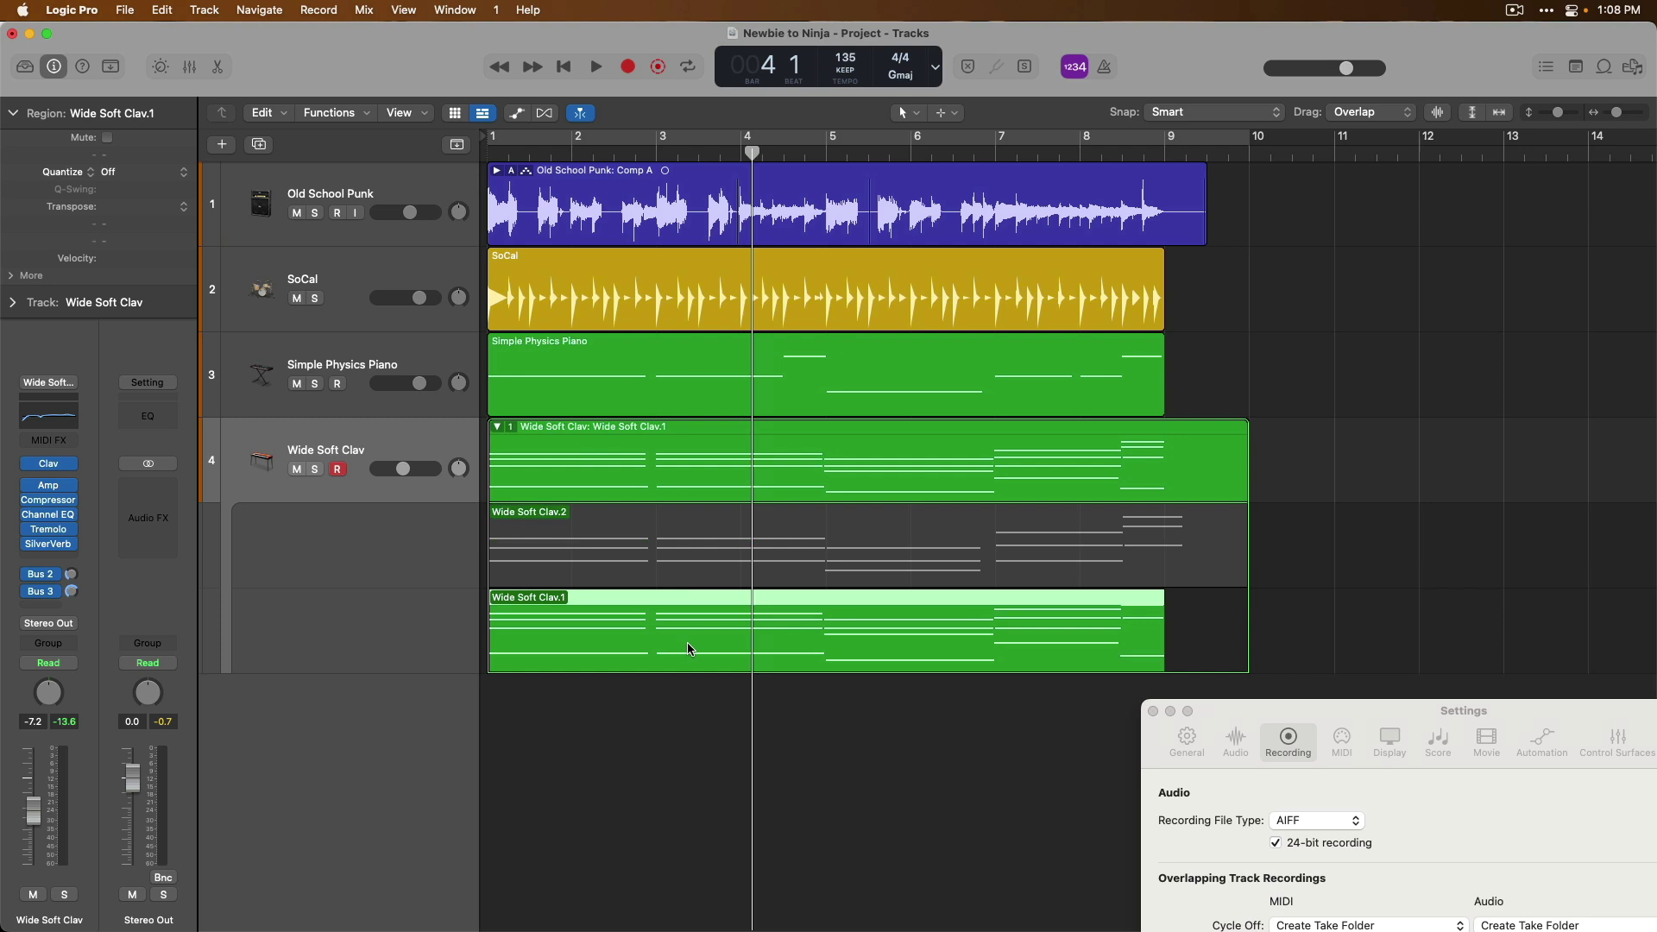
left_click(946, 561)
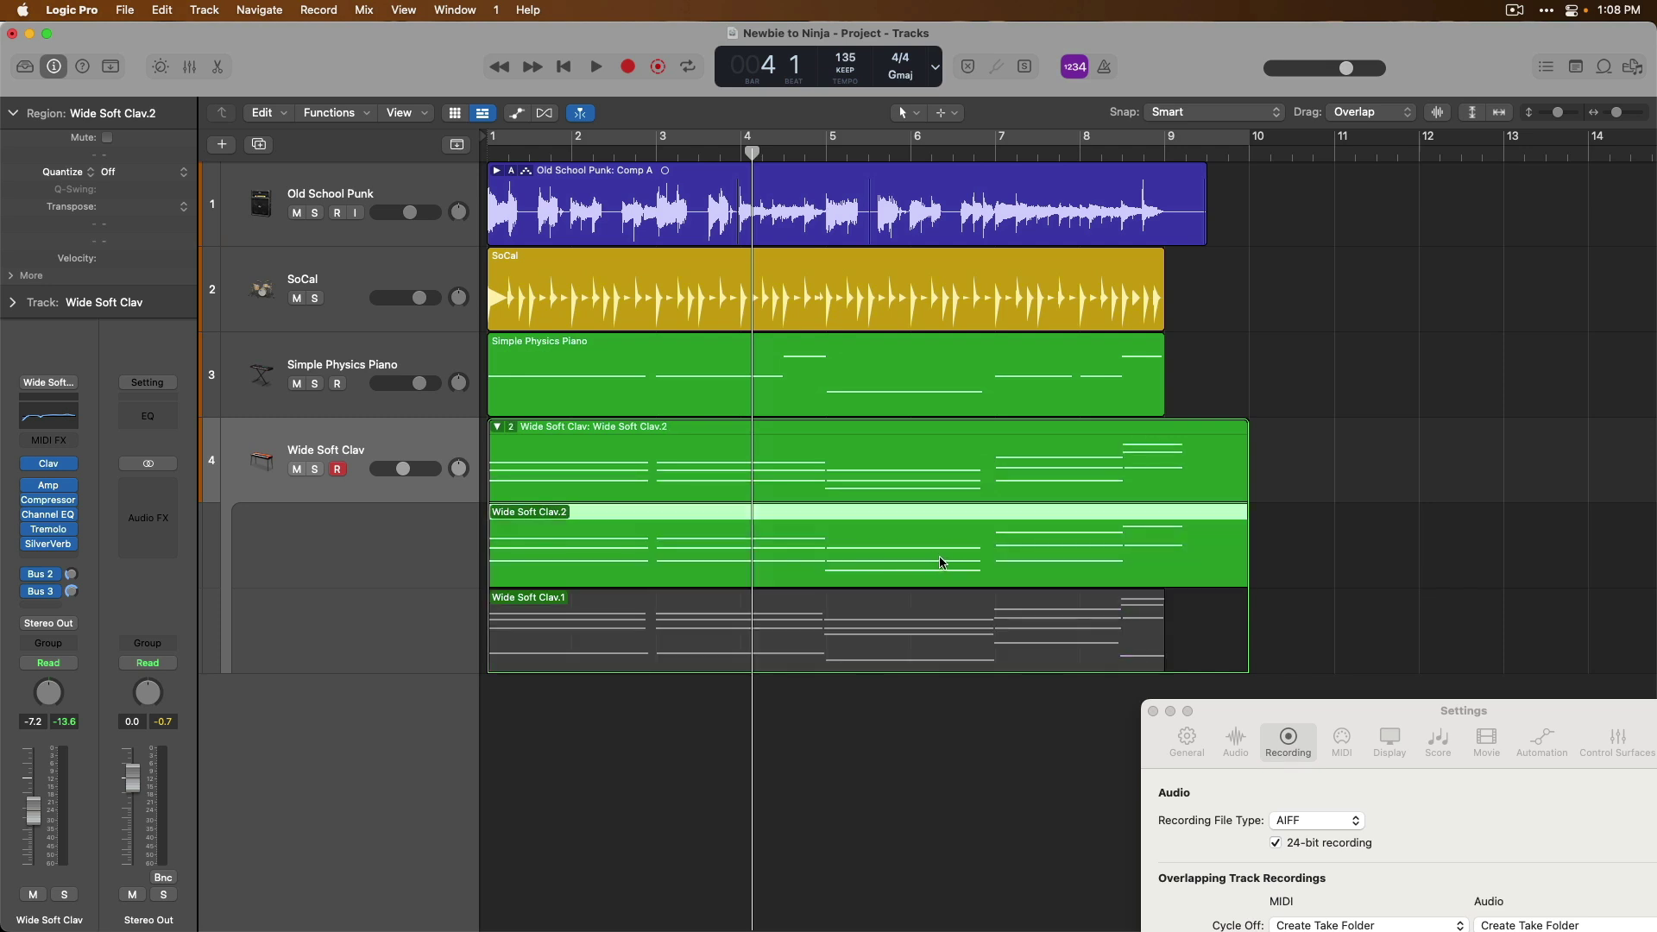
left_click(827, 640)
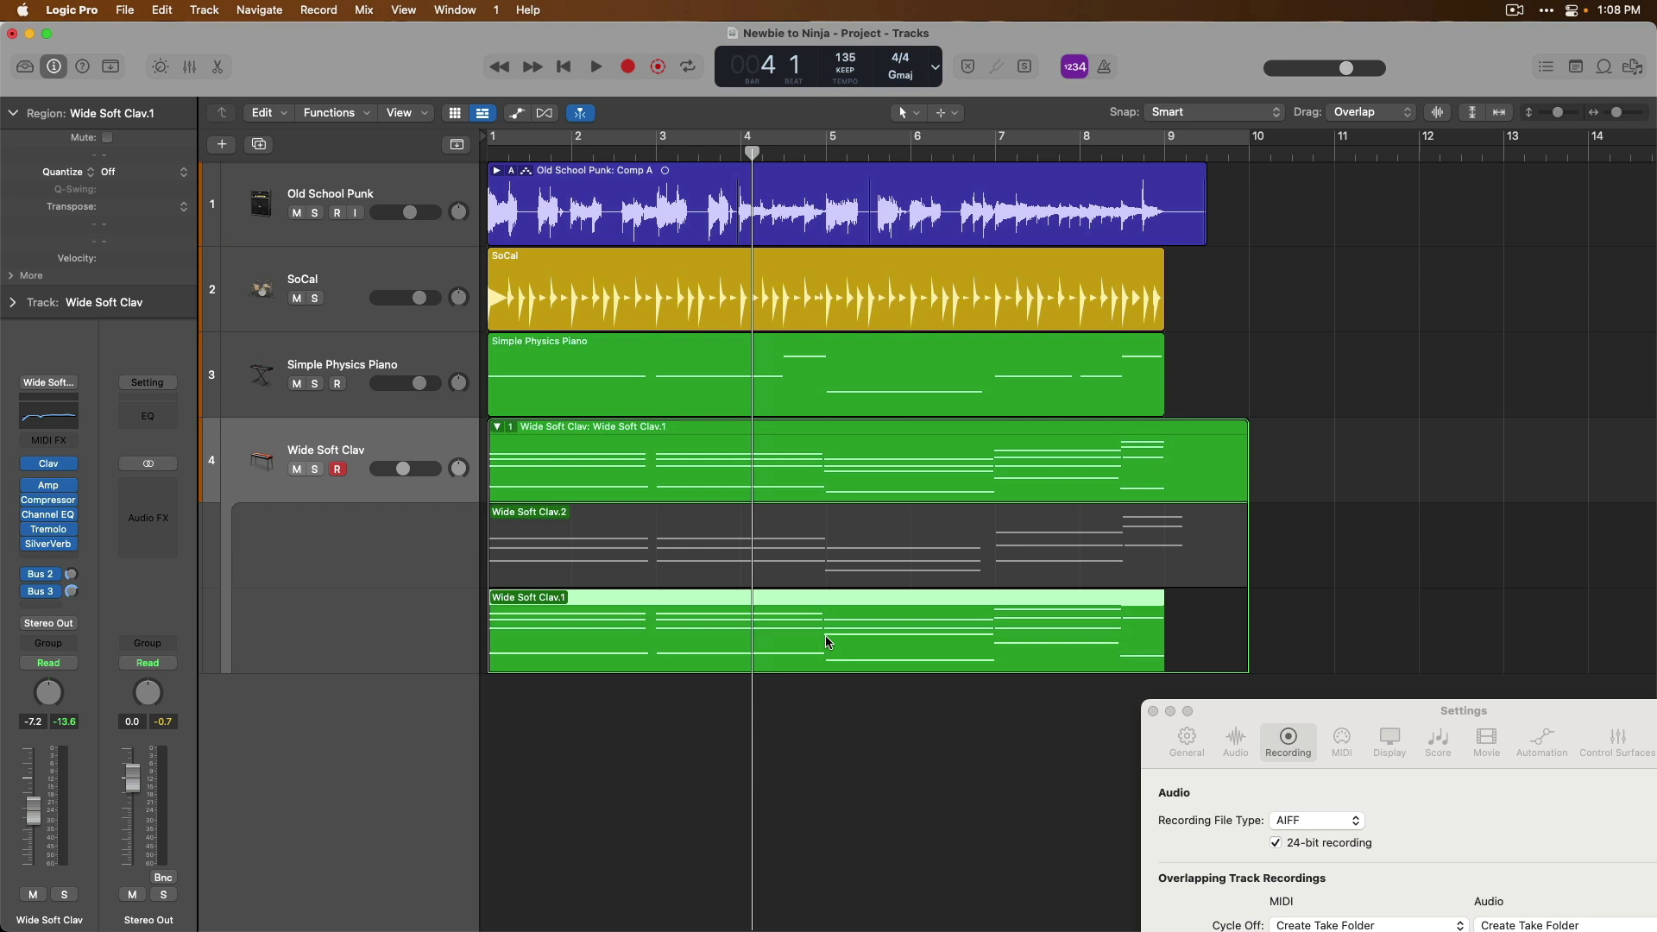
key("cmd+z")
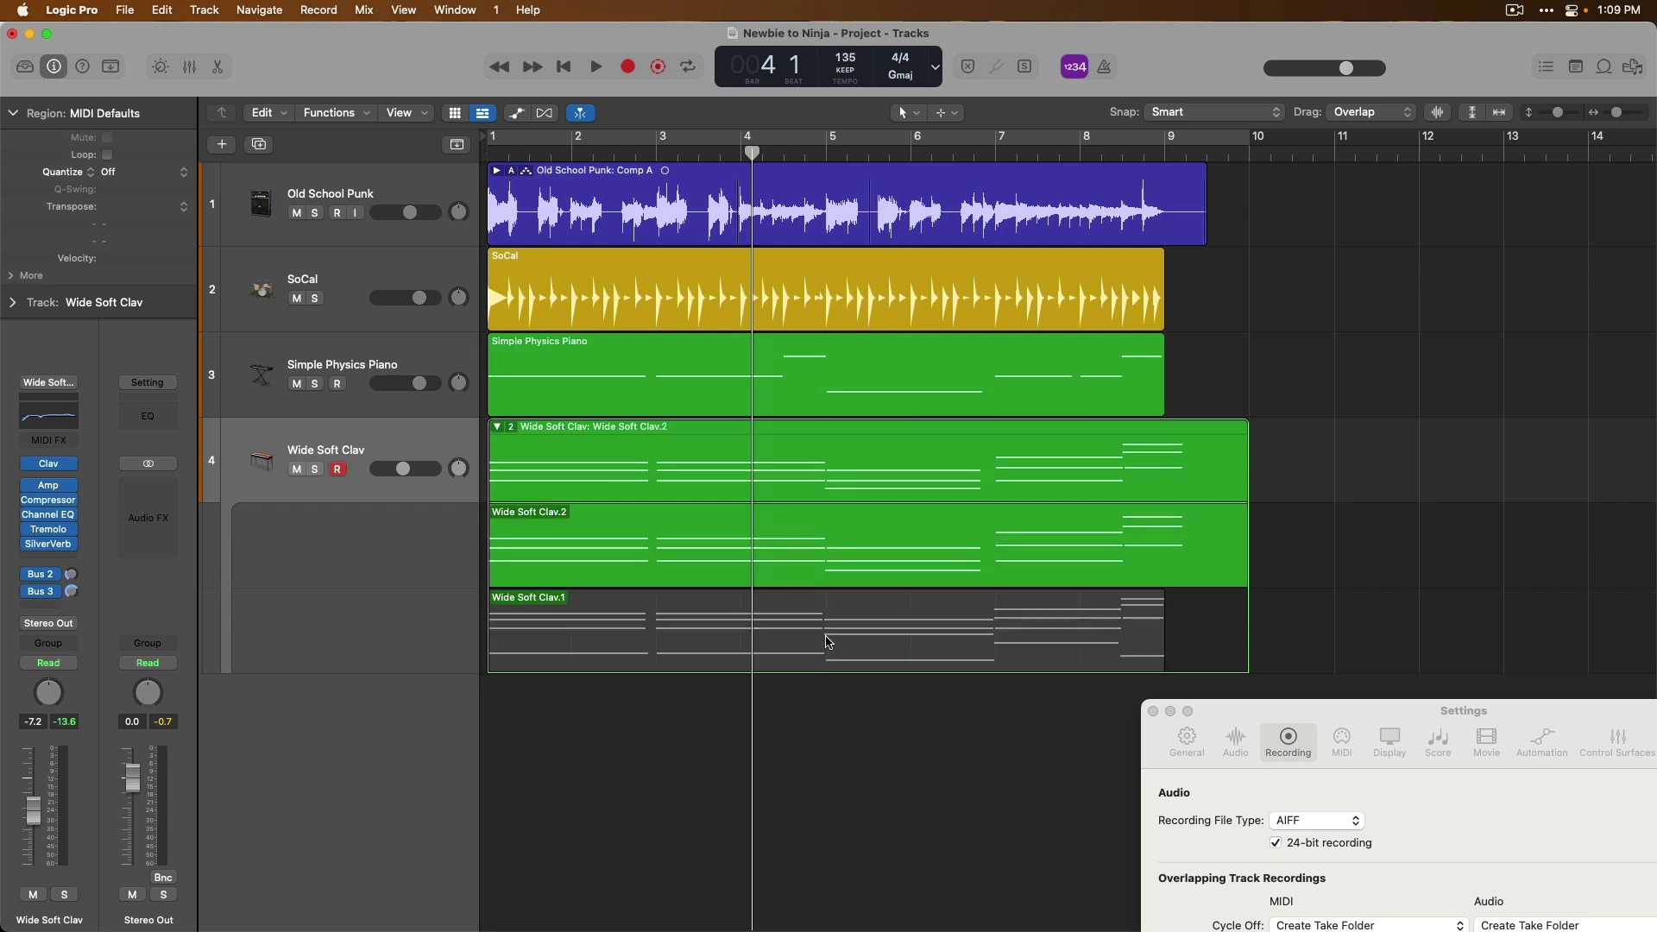
key("cmd+z")
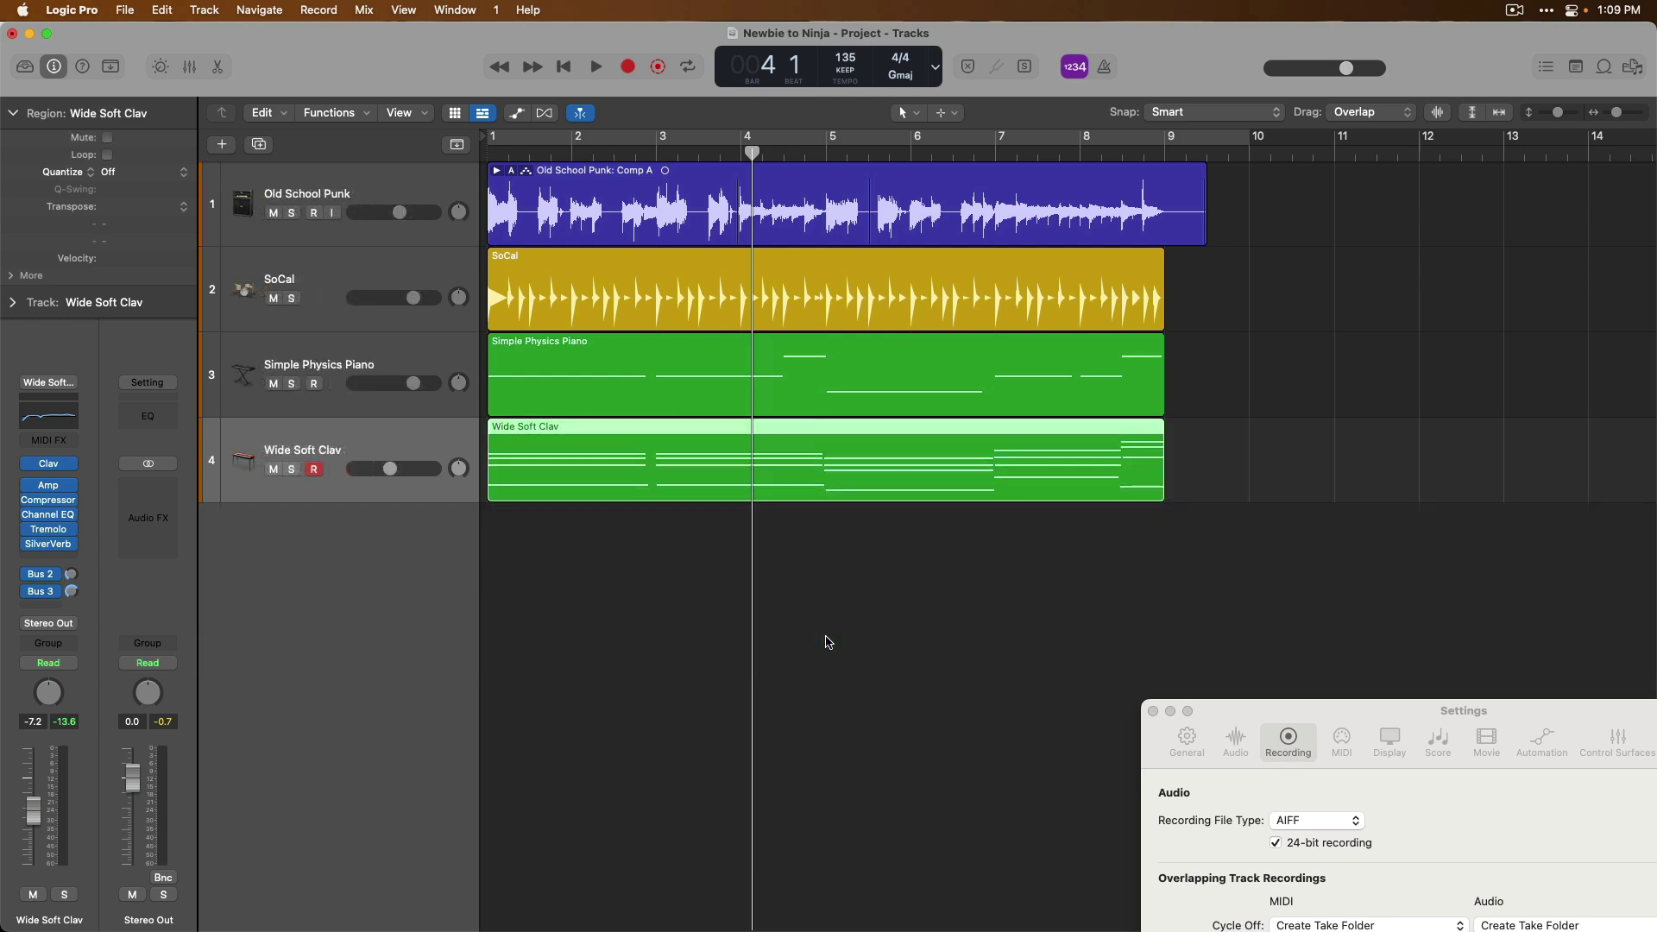
Set overlapping MIDI recordings with Cycle Off to Overlap.
left_click_drag(1240, 708, 1001, 487)
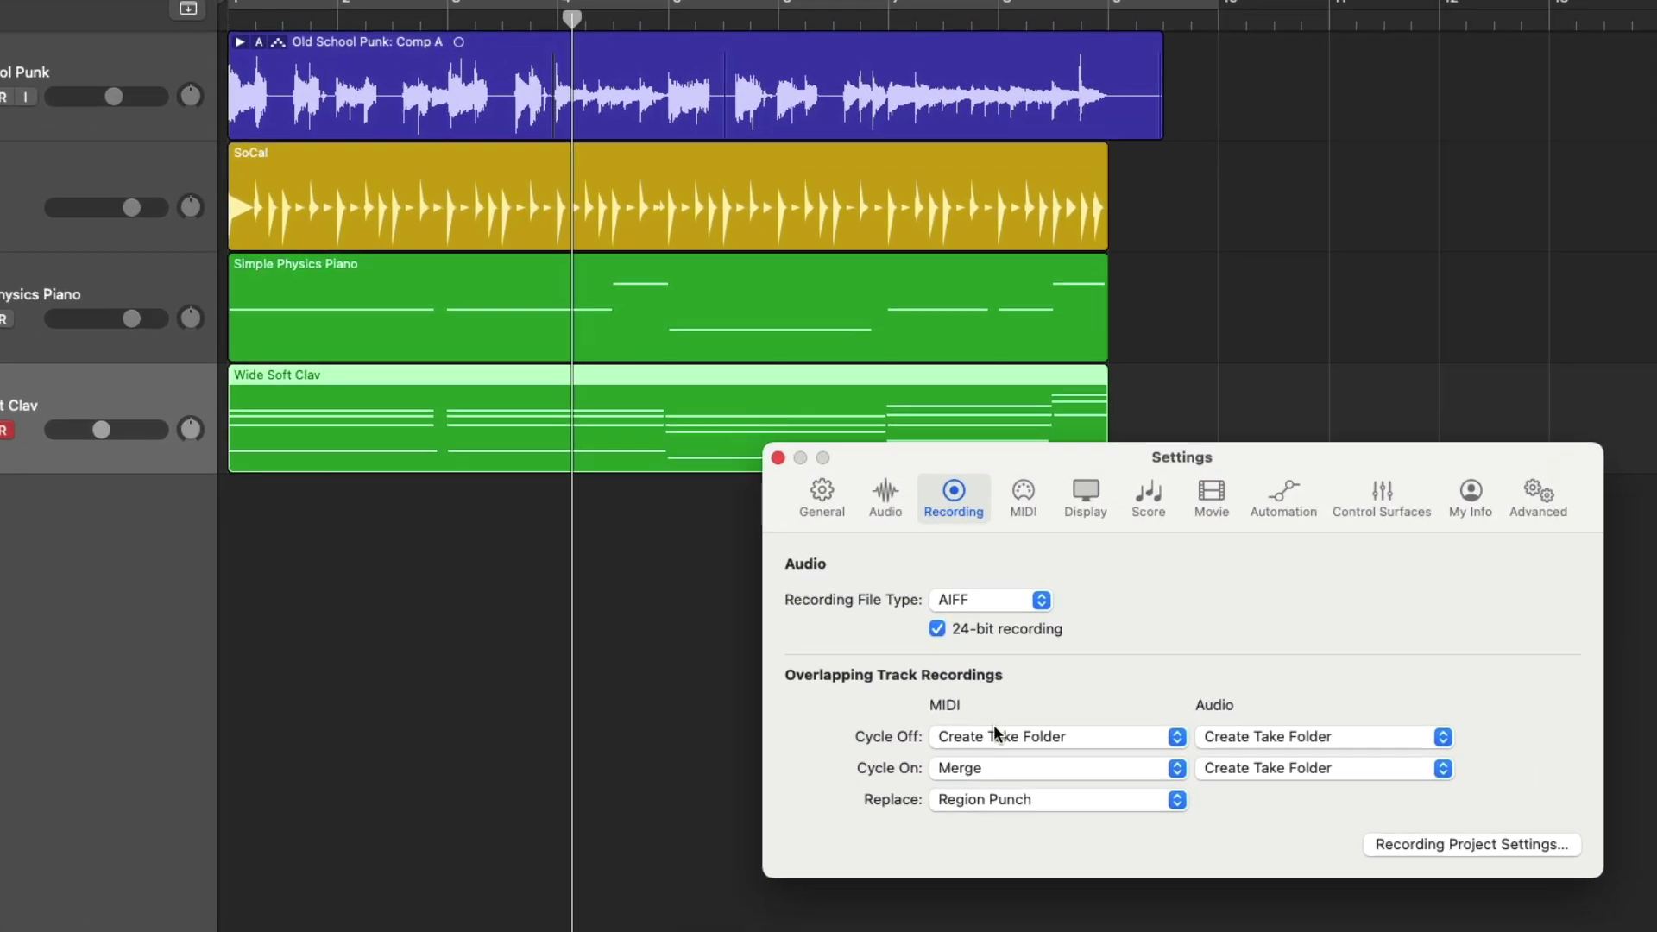
left_click(997, 729)
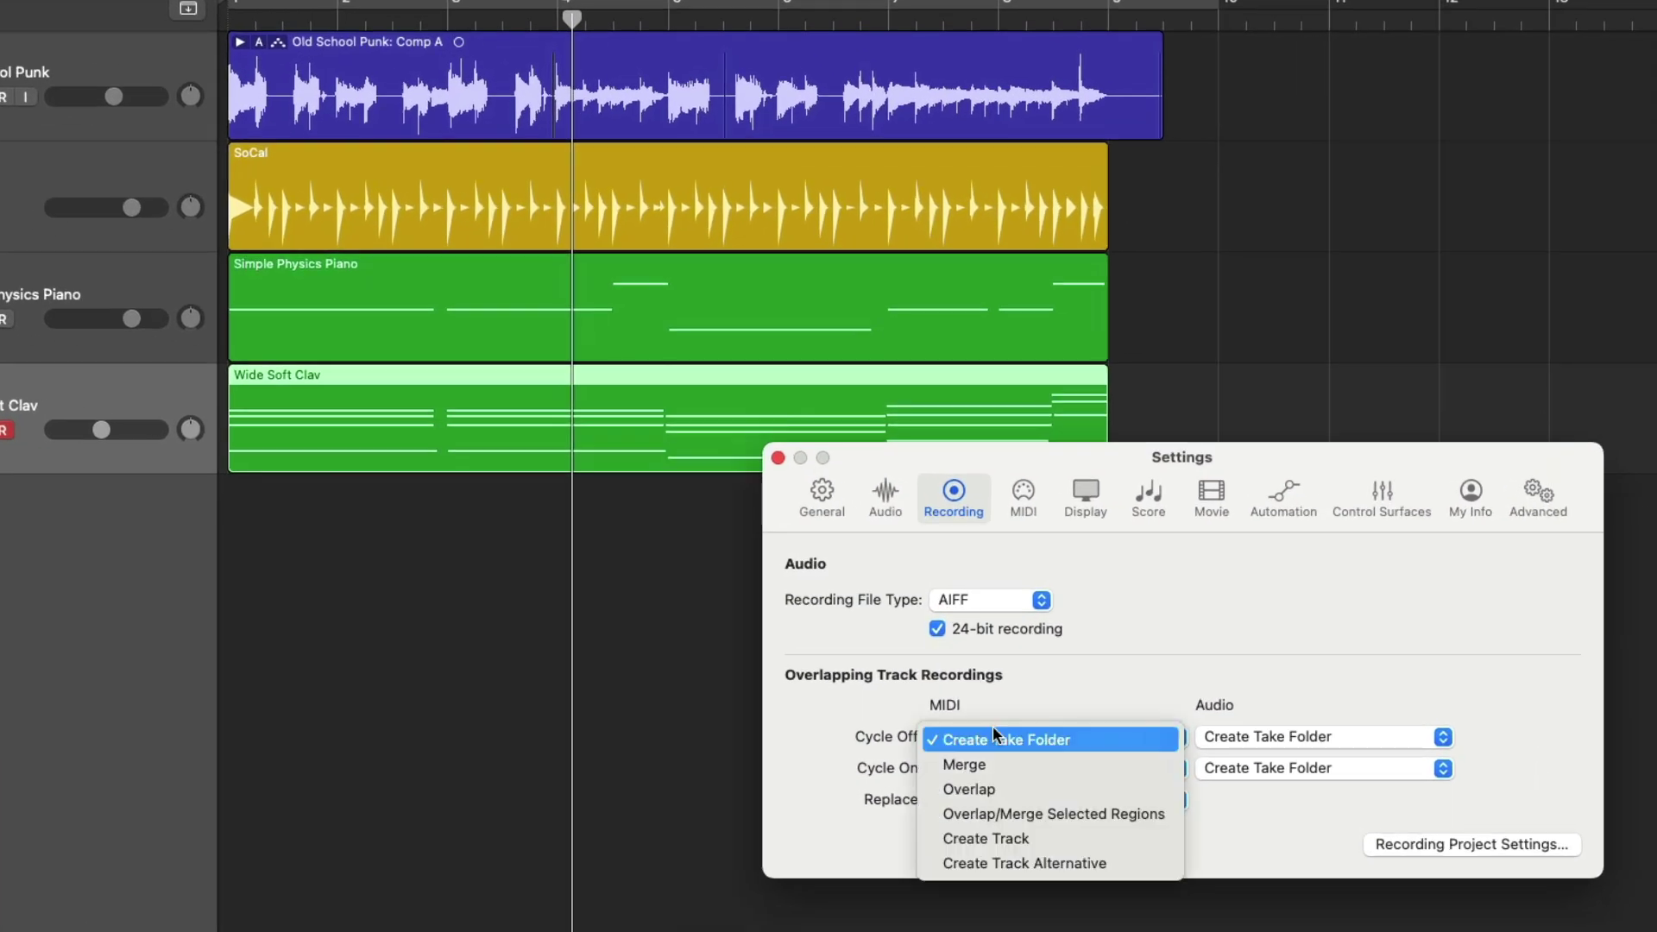
left_click(1007, 789)
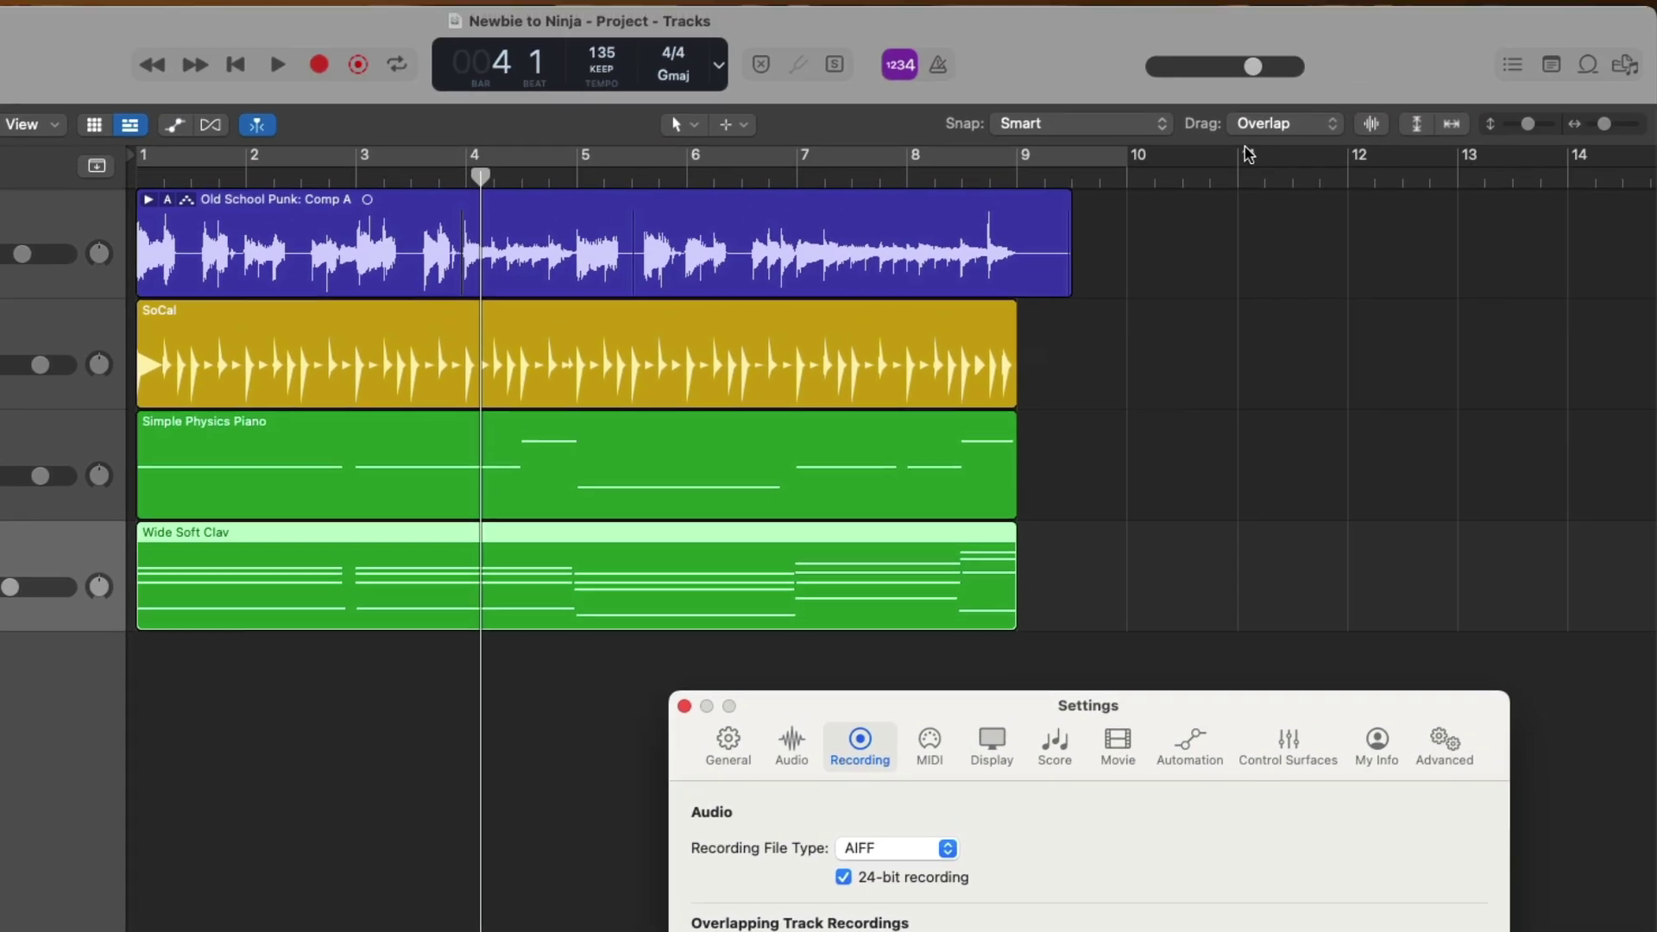
Set the region Drag mode to No Overlap and deselect the clav region.
left_click(1256, 125)
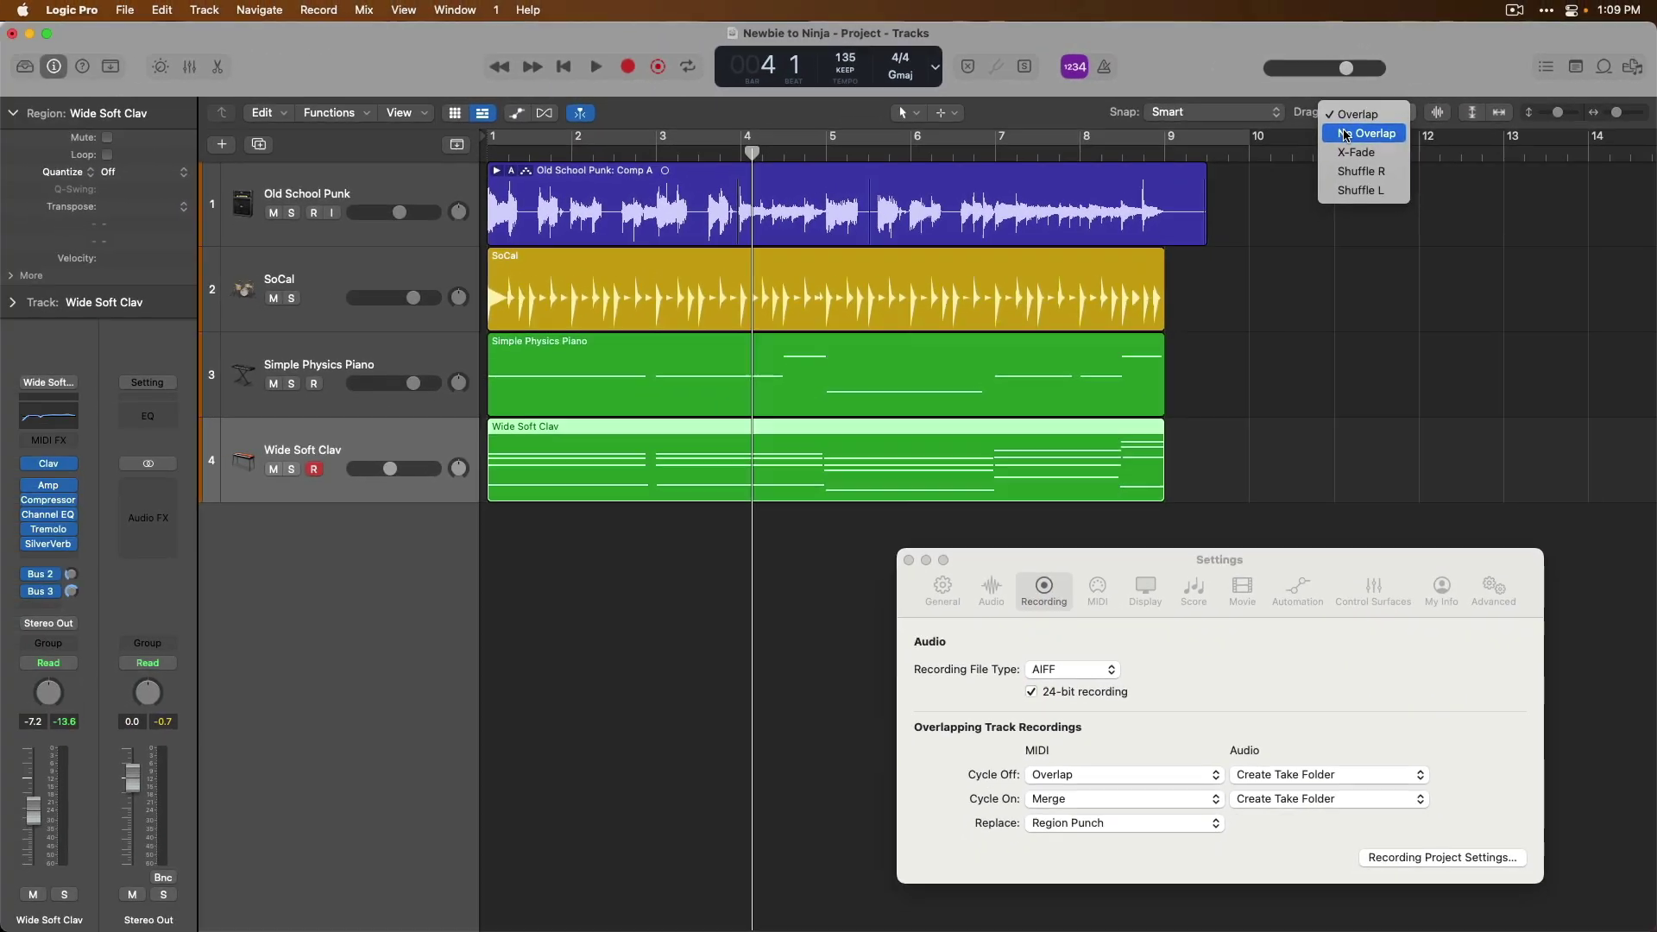
left_click(1346, 134)
left_click(754, 602)
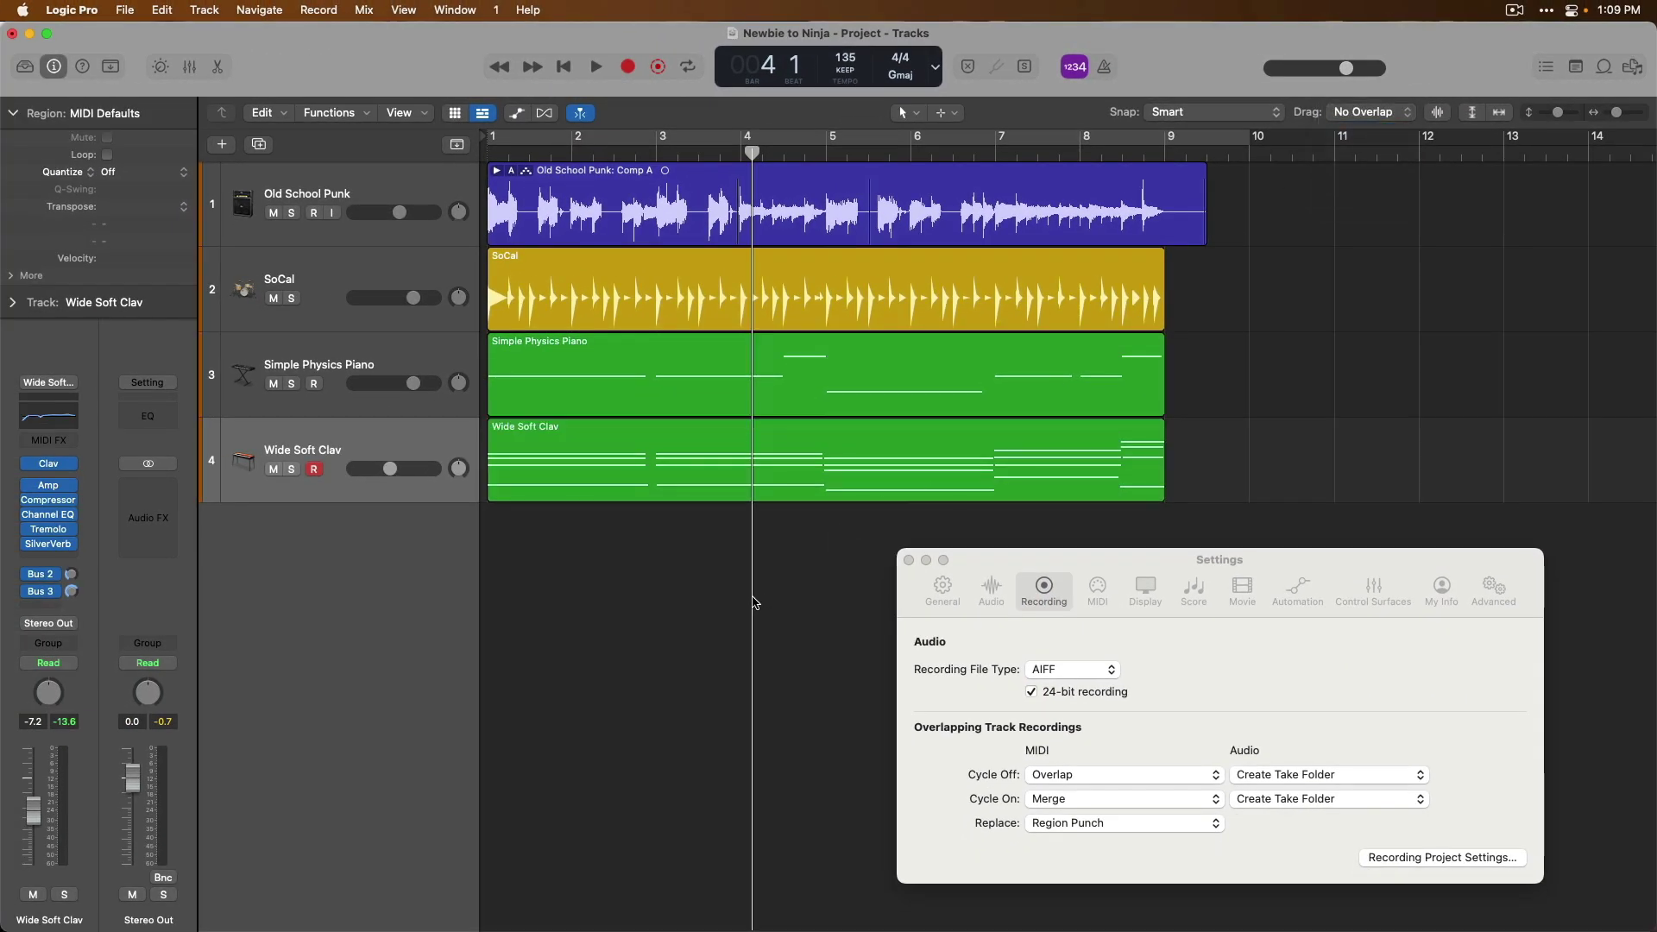
Record a new clav pass over bars 1–4 and join it into one region across bars 1–9.
key("Return")
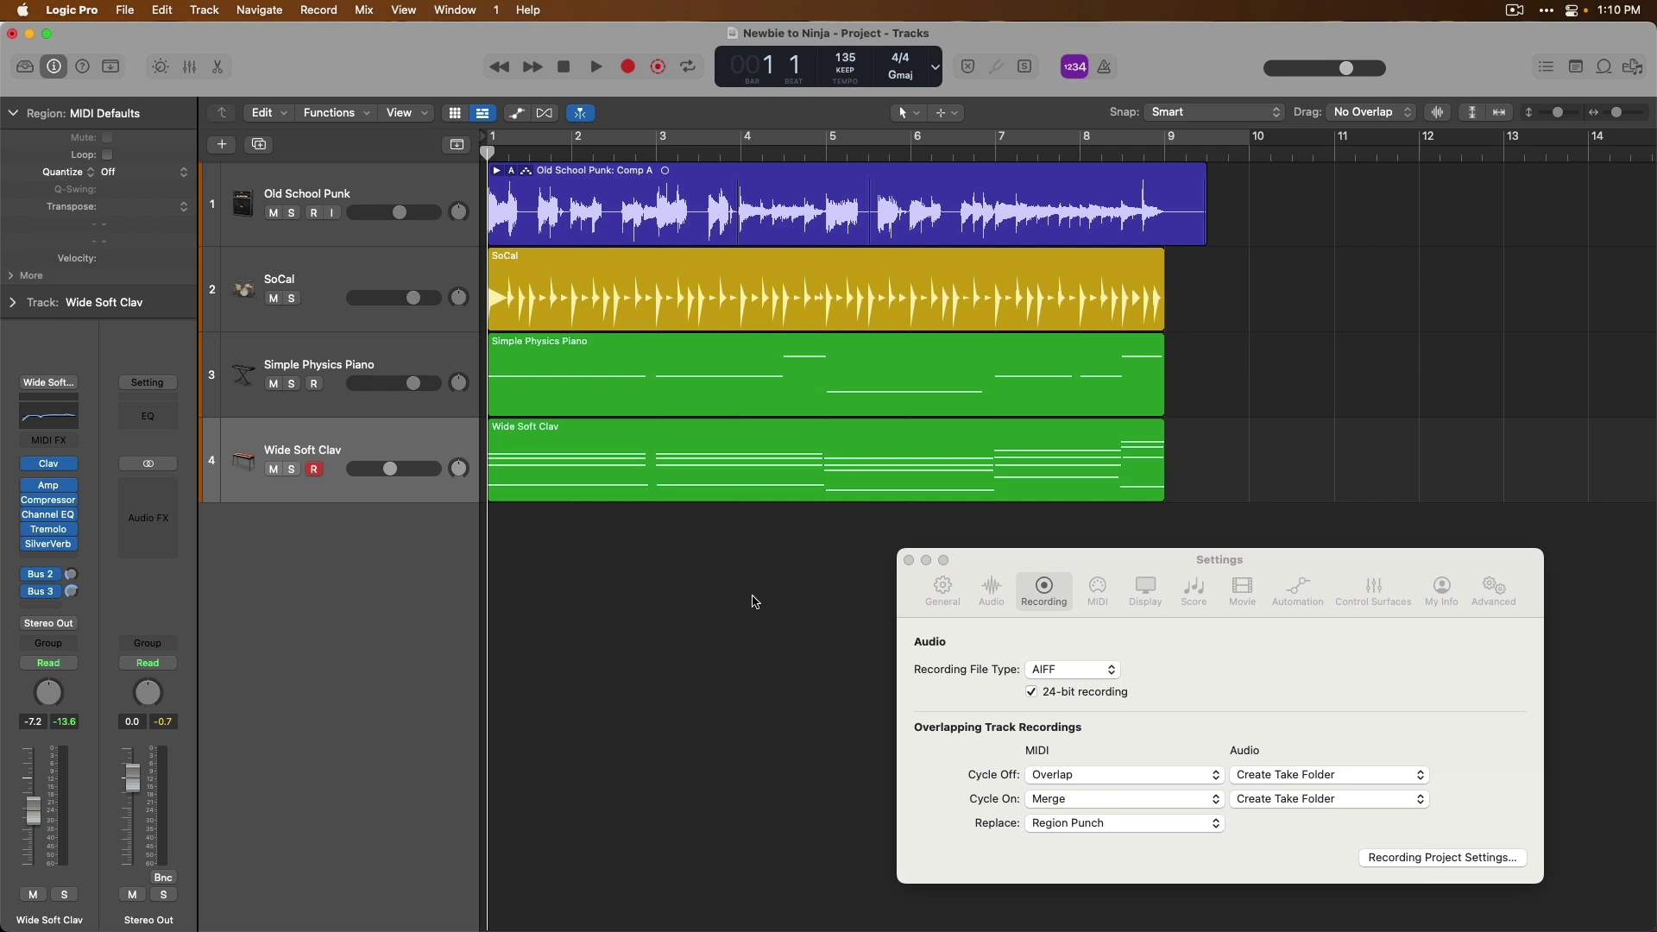
key("r")
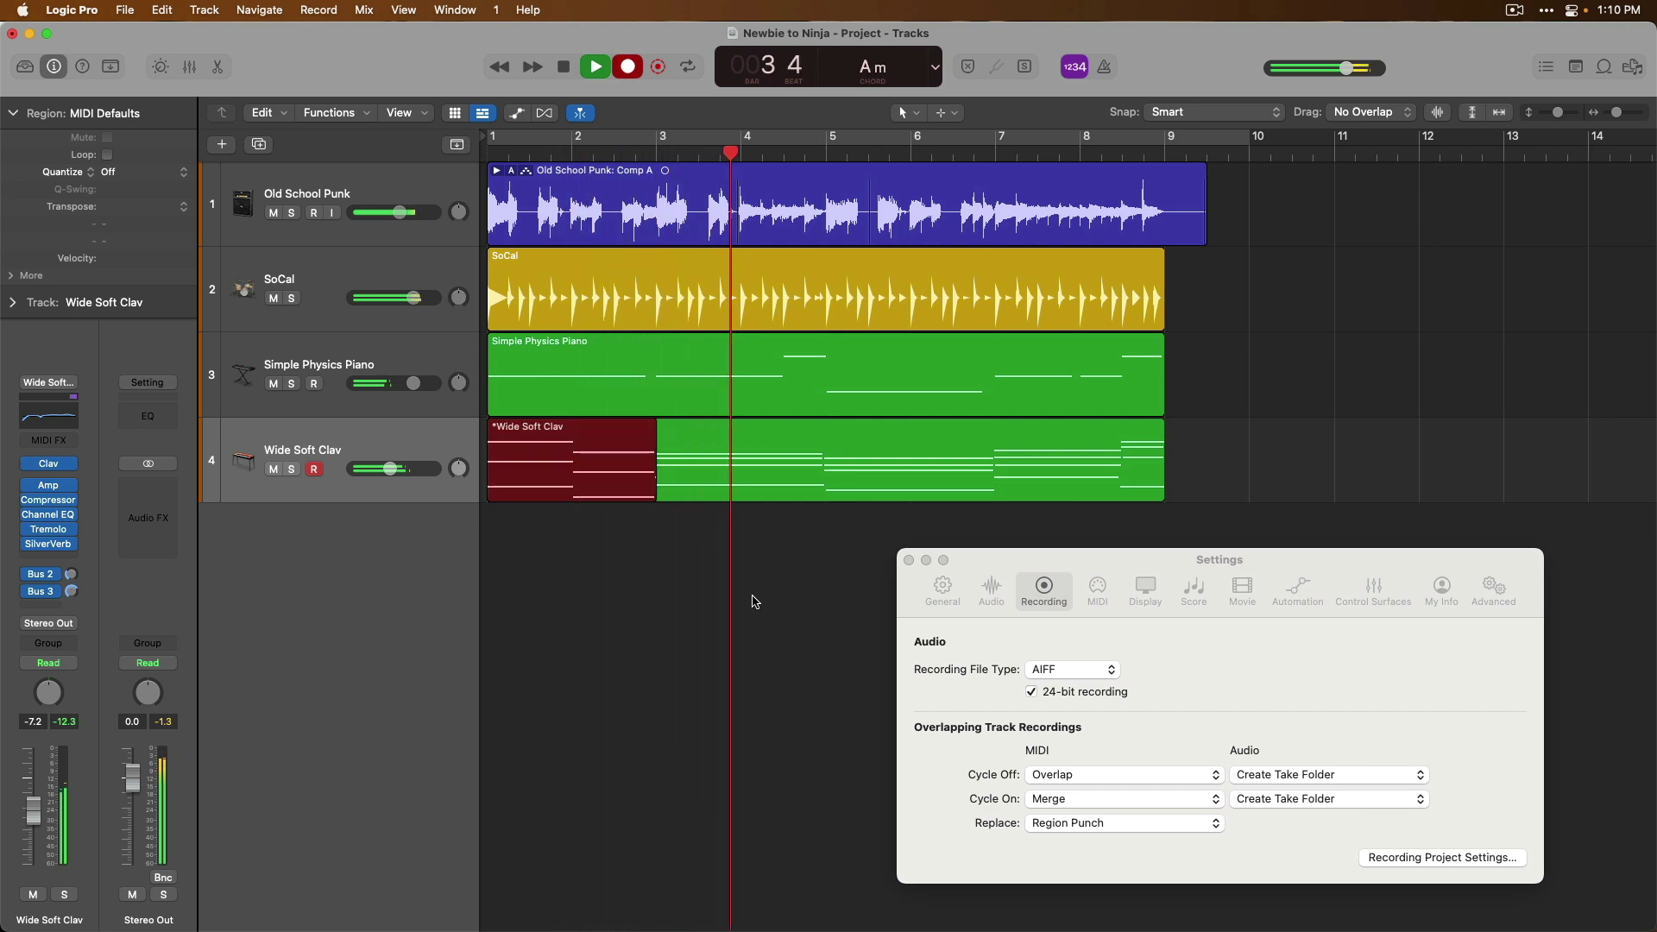
key("space")
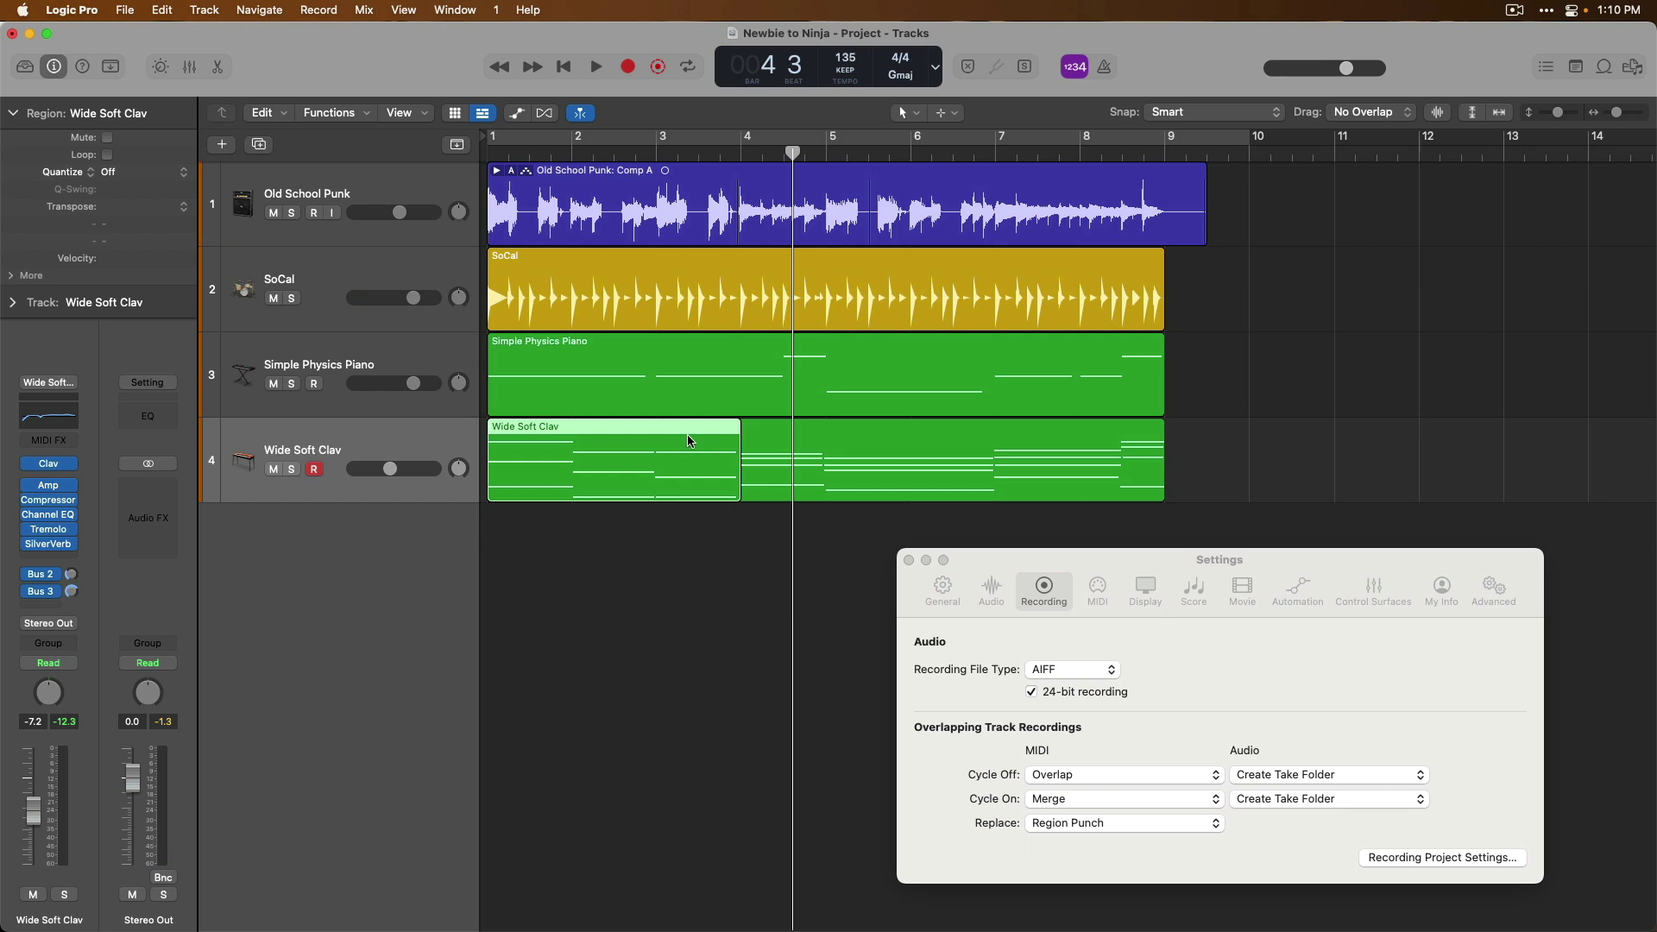
key("super+z")
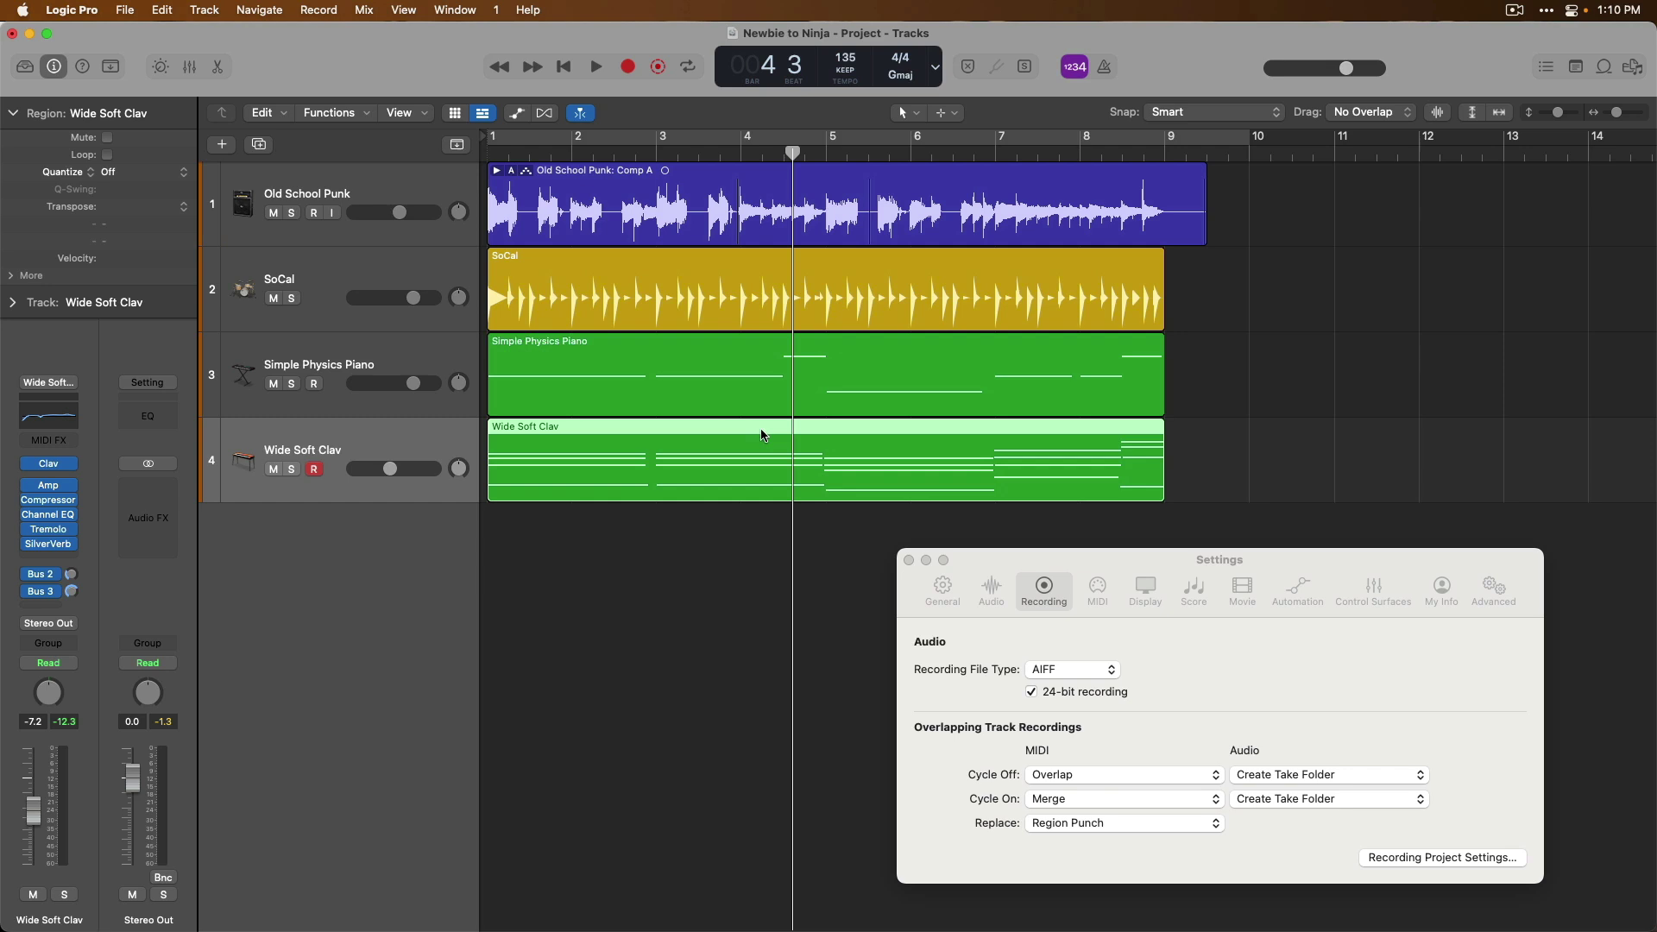
left_click(726, 524)
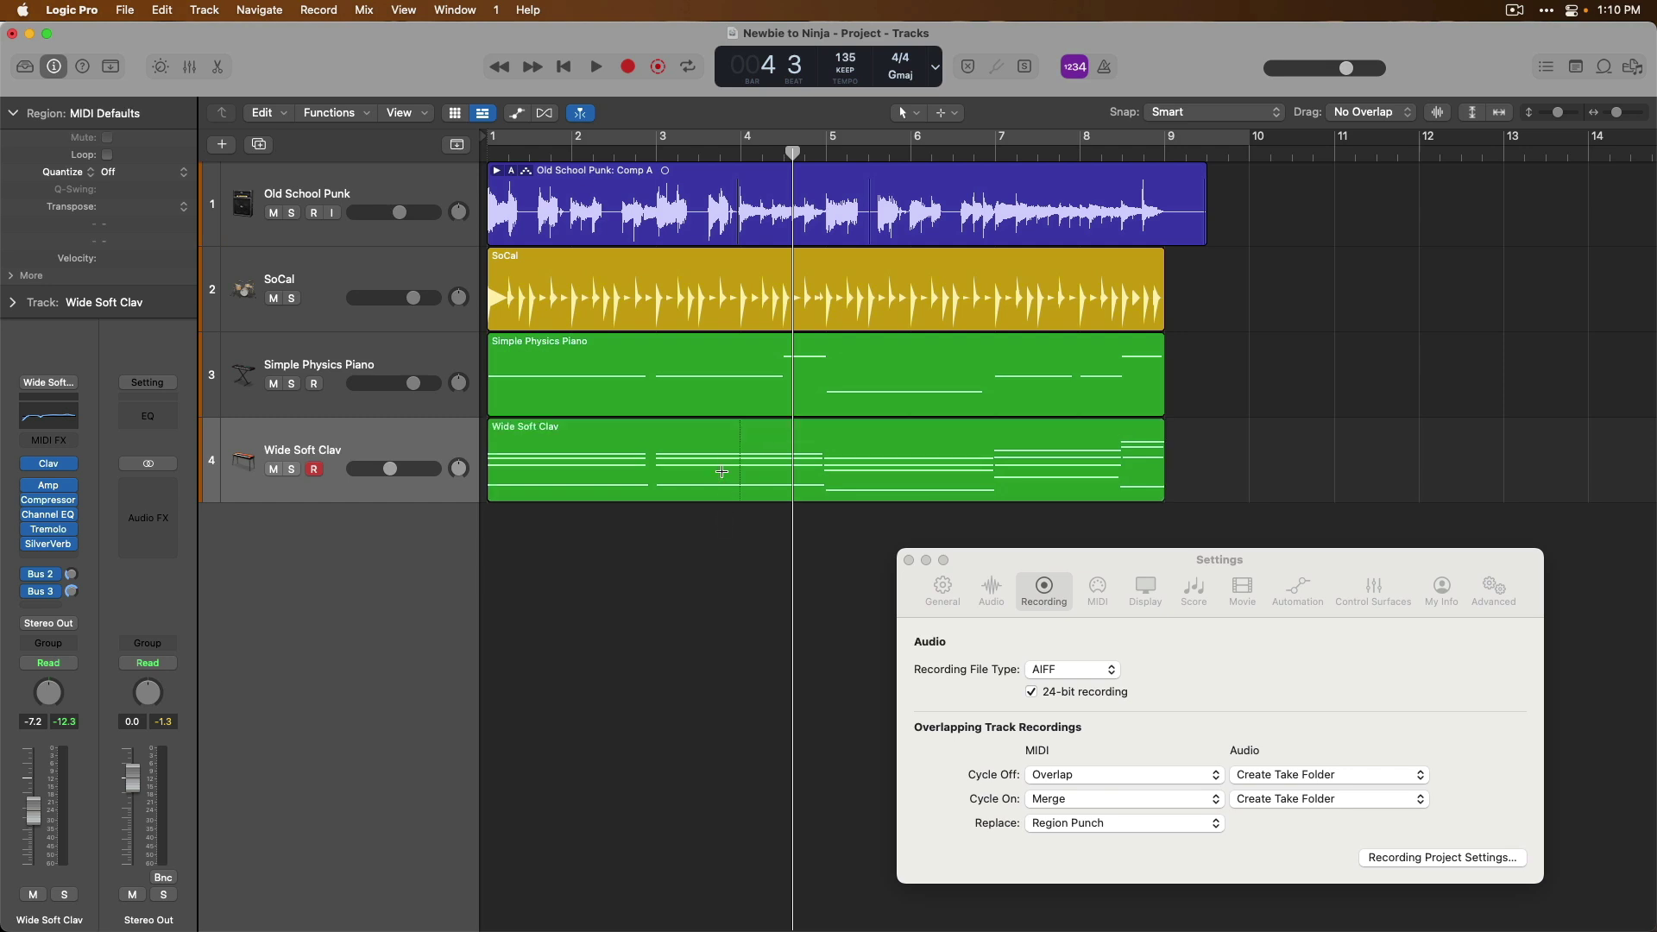
left_click_drag(723, 433, 723, 538)
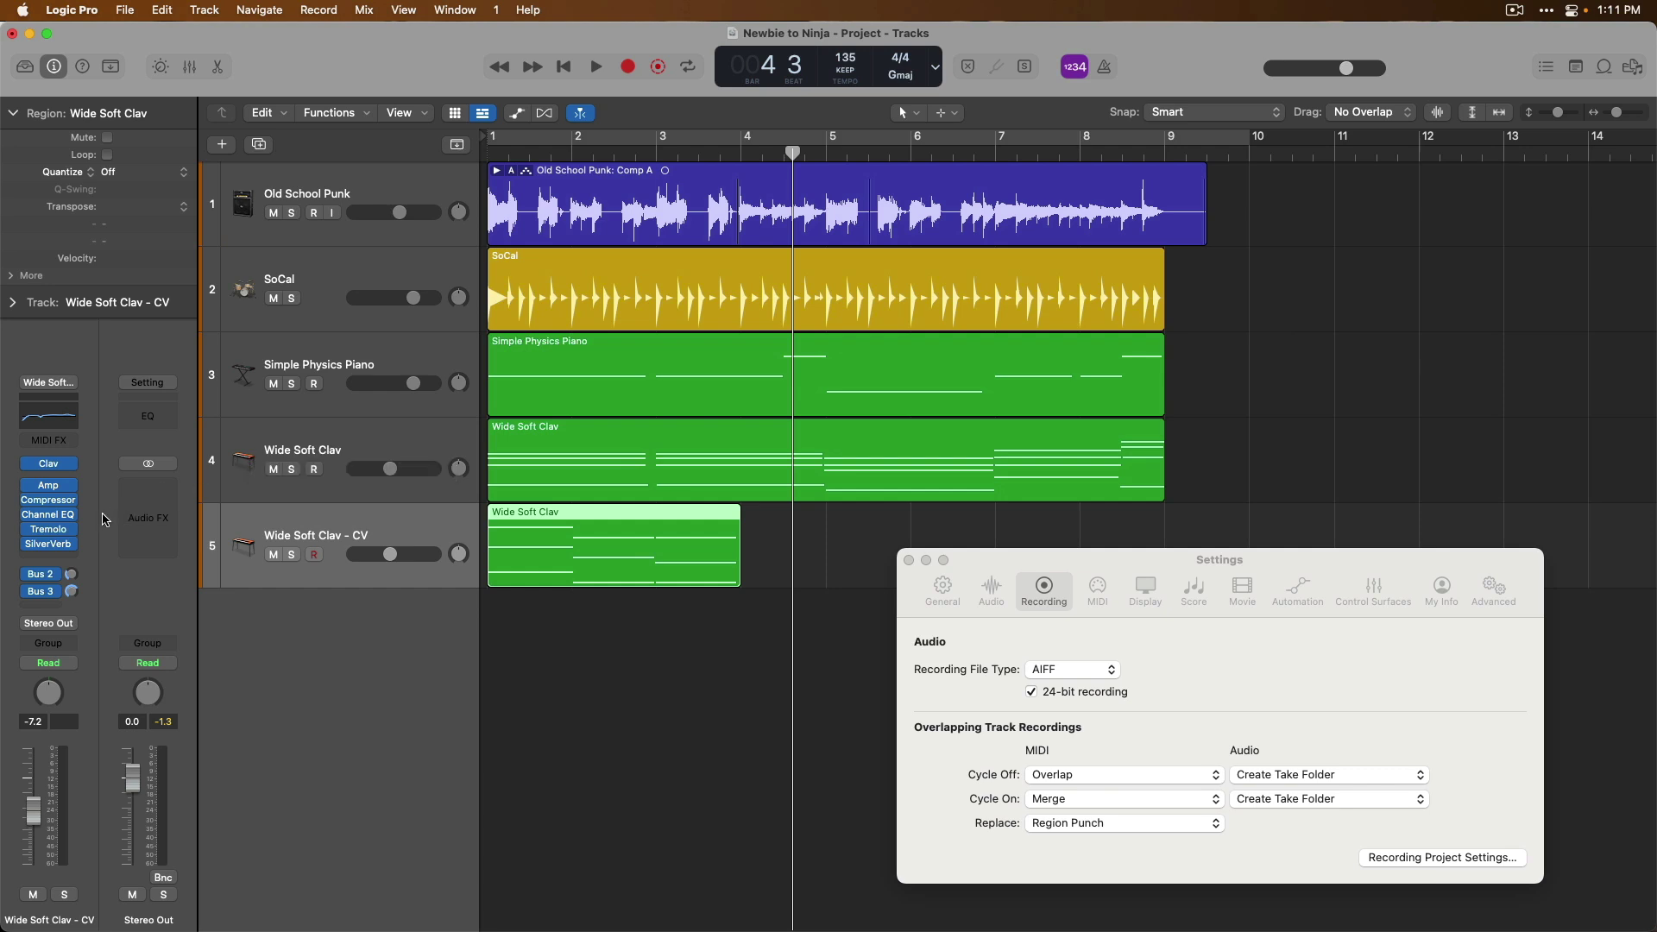
left_click(231, 445)
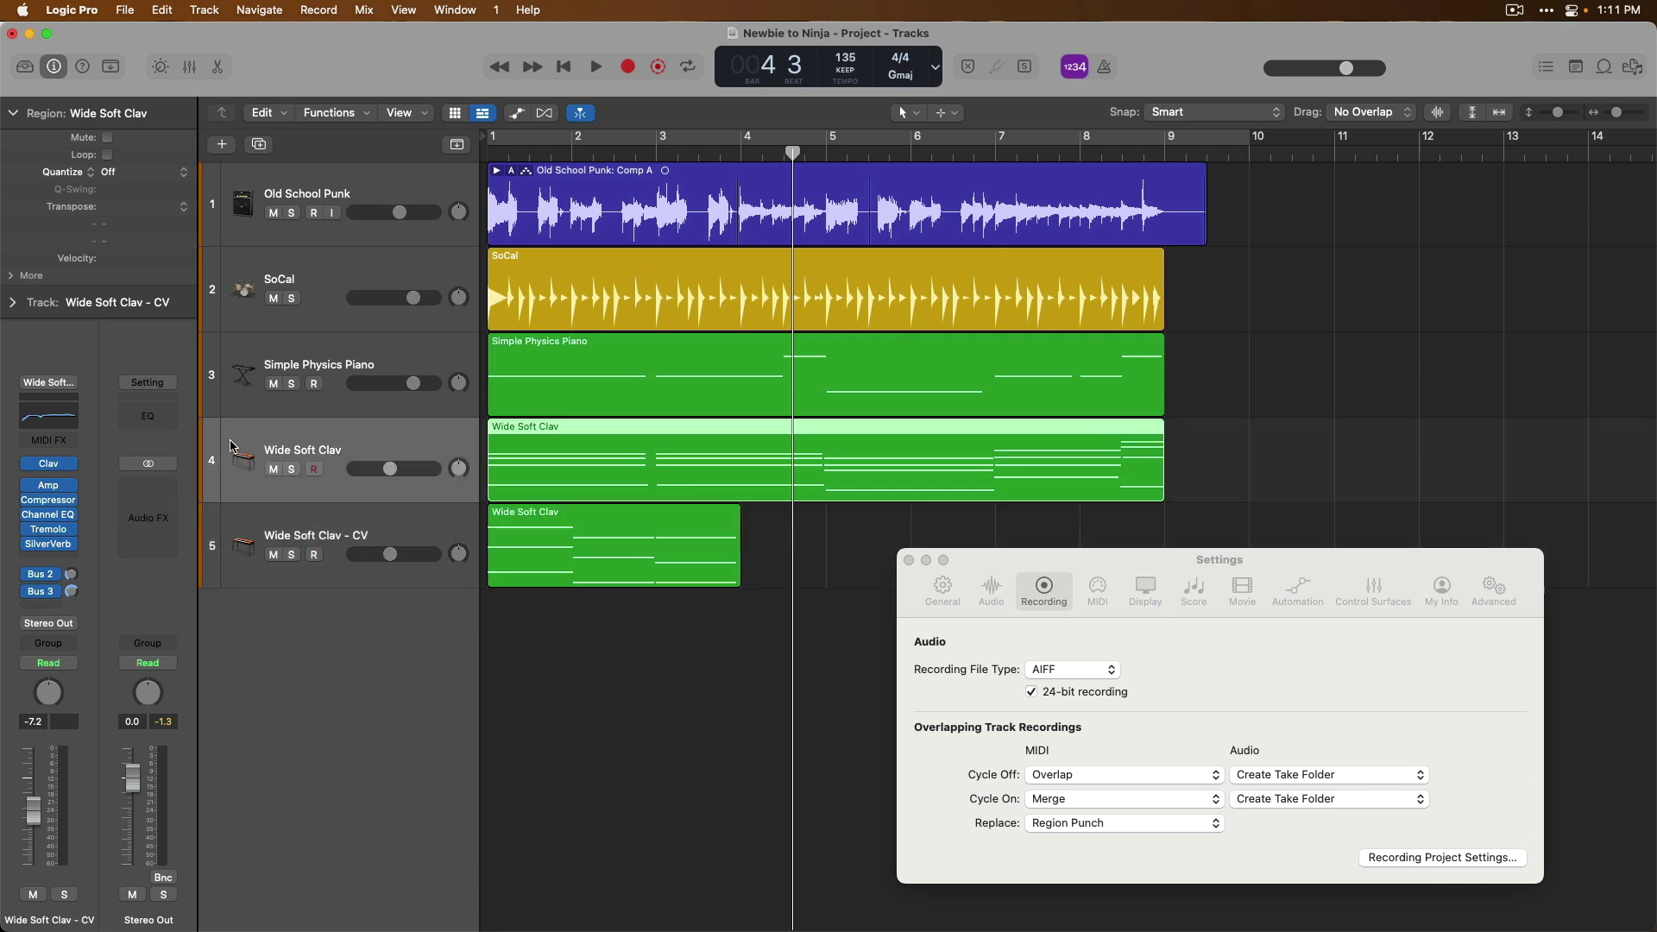
left_click(234, 517)
key("super+BackSpace")
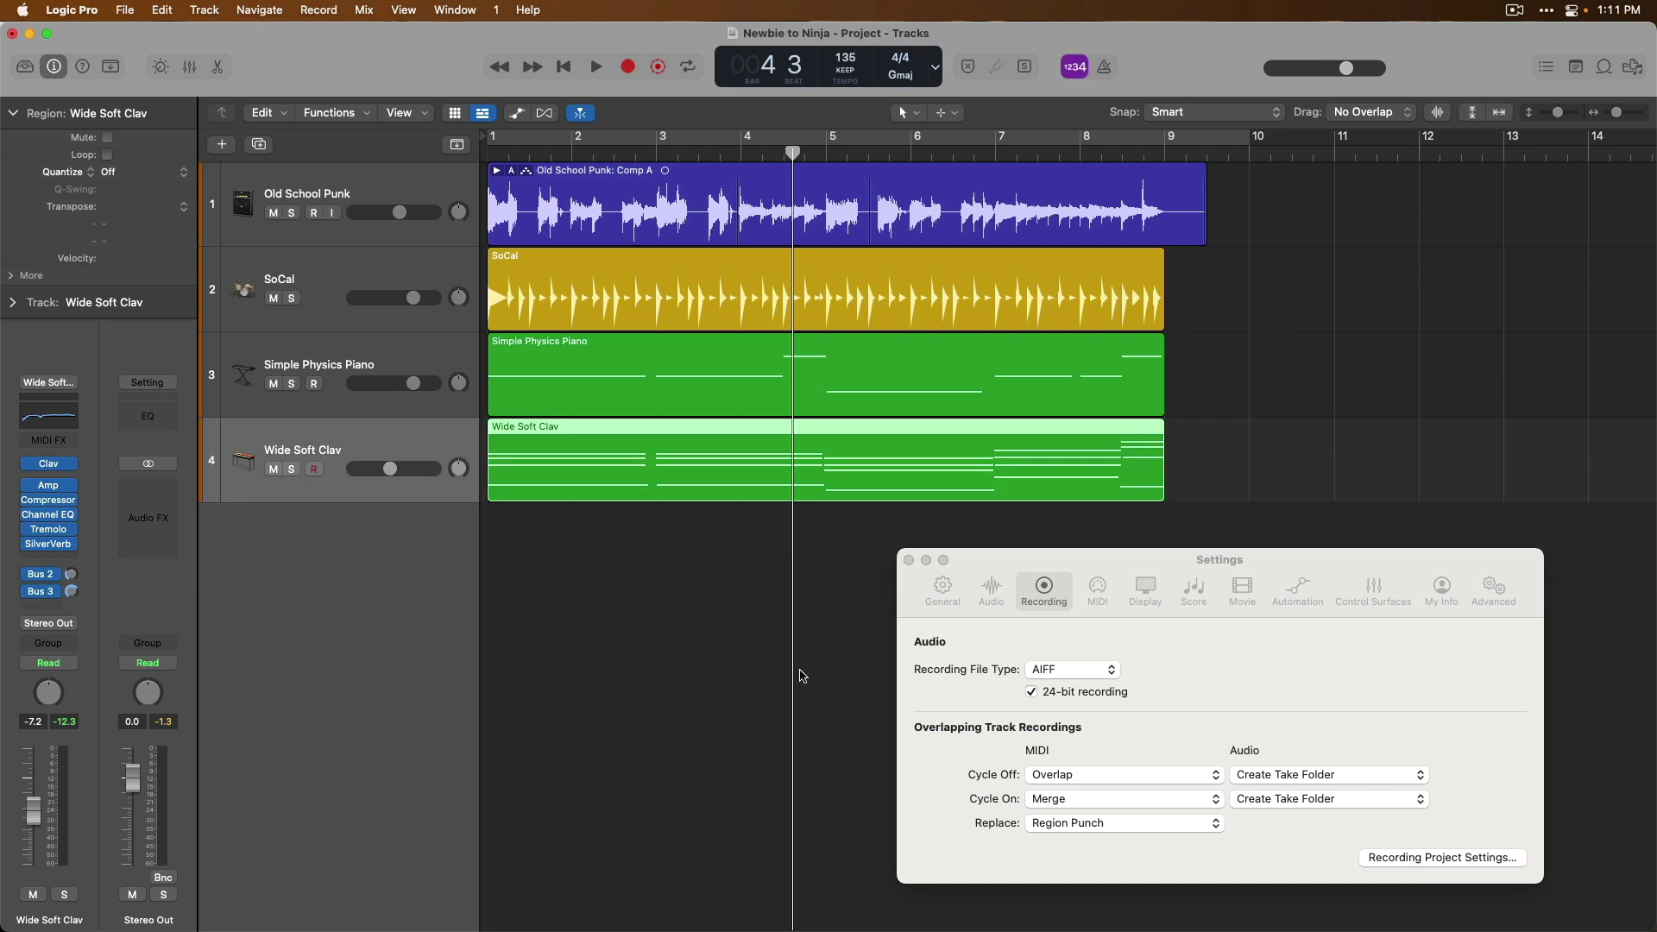
Set MIDI Cycle Off recording to Overlap/Merge Selected Regions and deselect the region.
left_click(1035, 773)
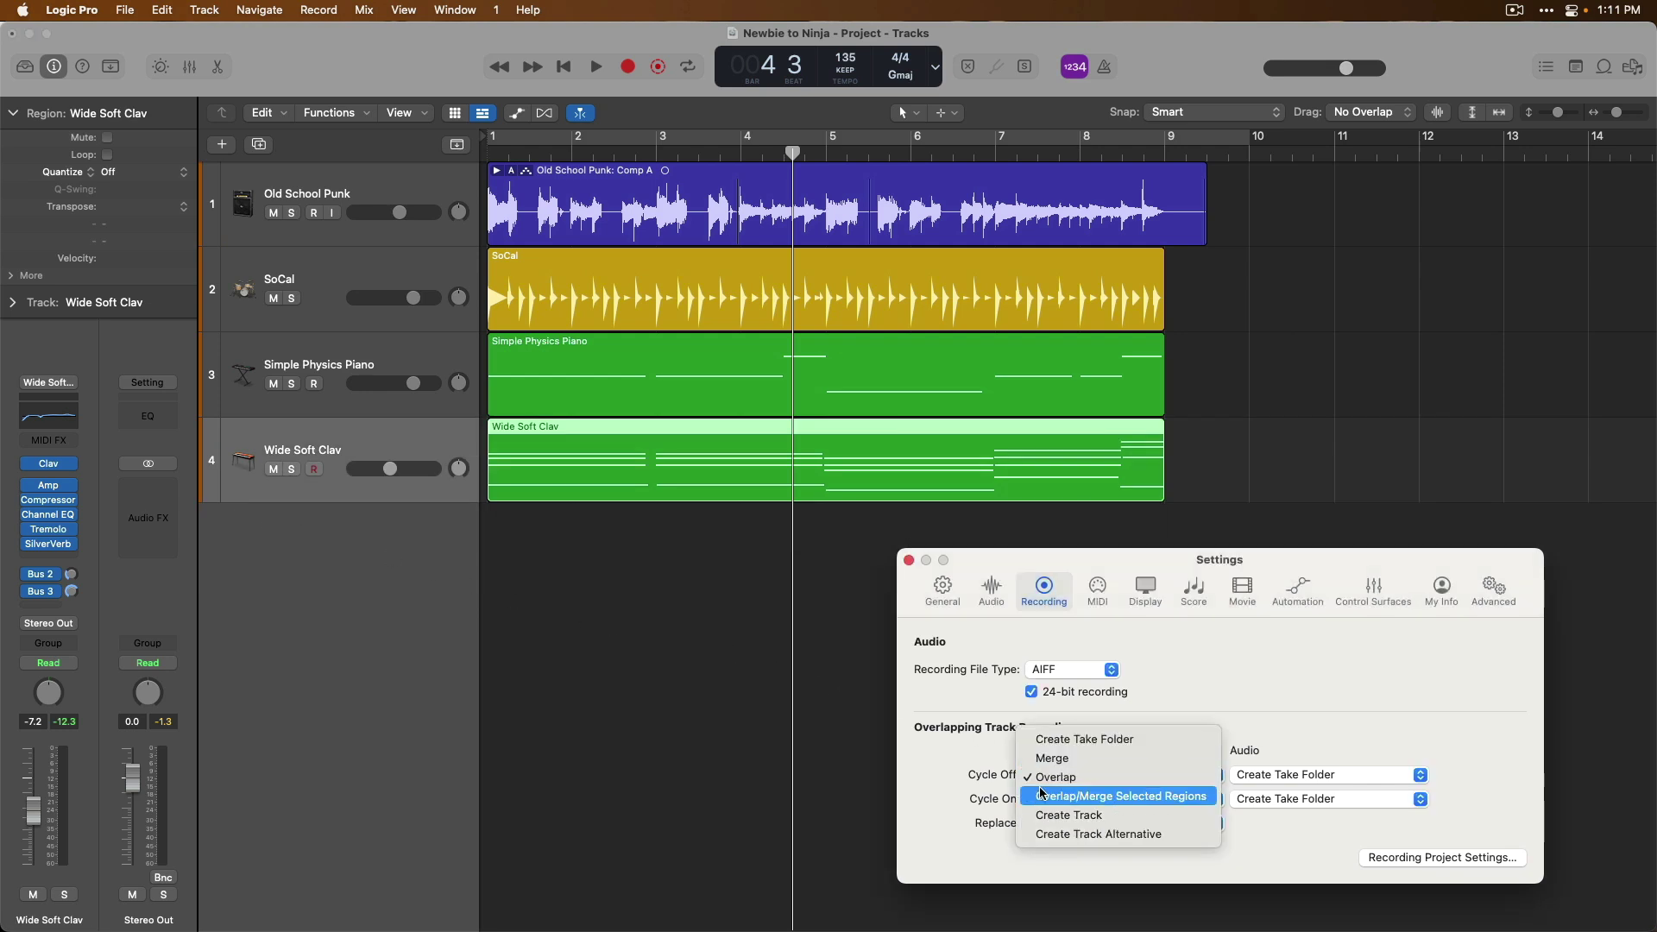
left_click(1039, 794)
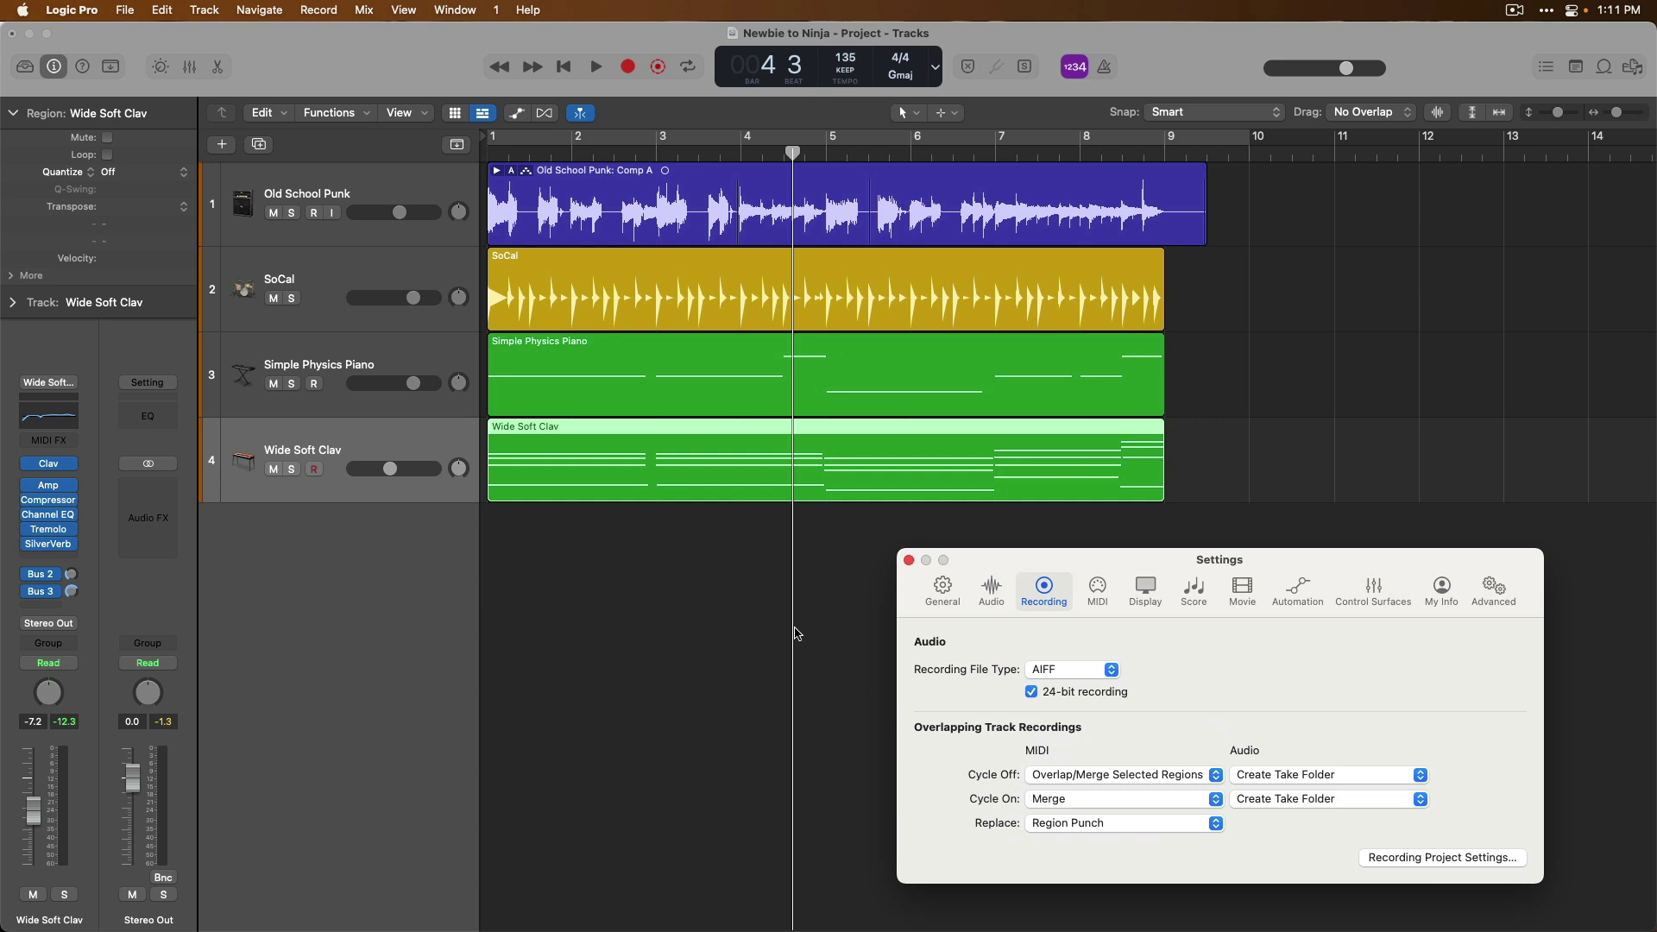
left_click(746, 552)
Record a new Wide Soft Clav take from bar 1, undo moving it to another track, and rewind.
key("Return")
key("r")
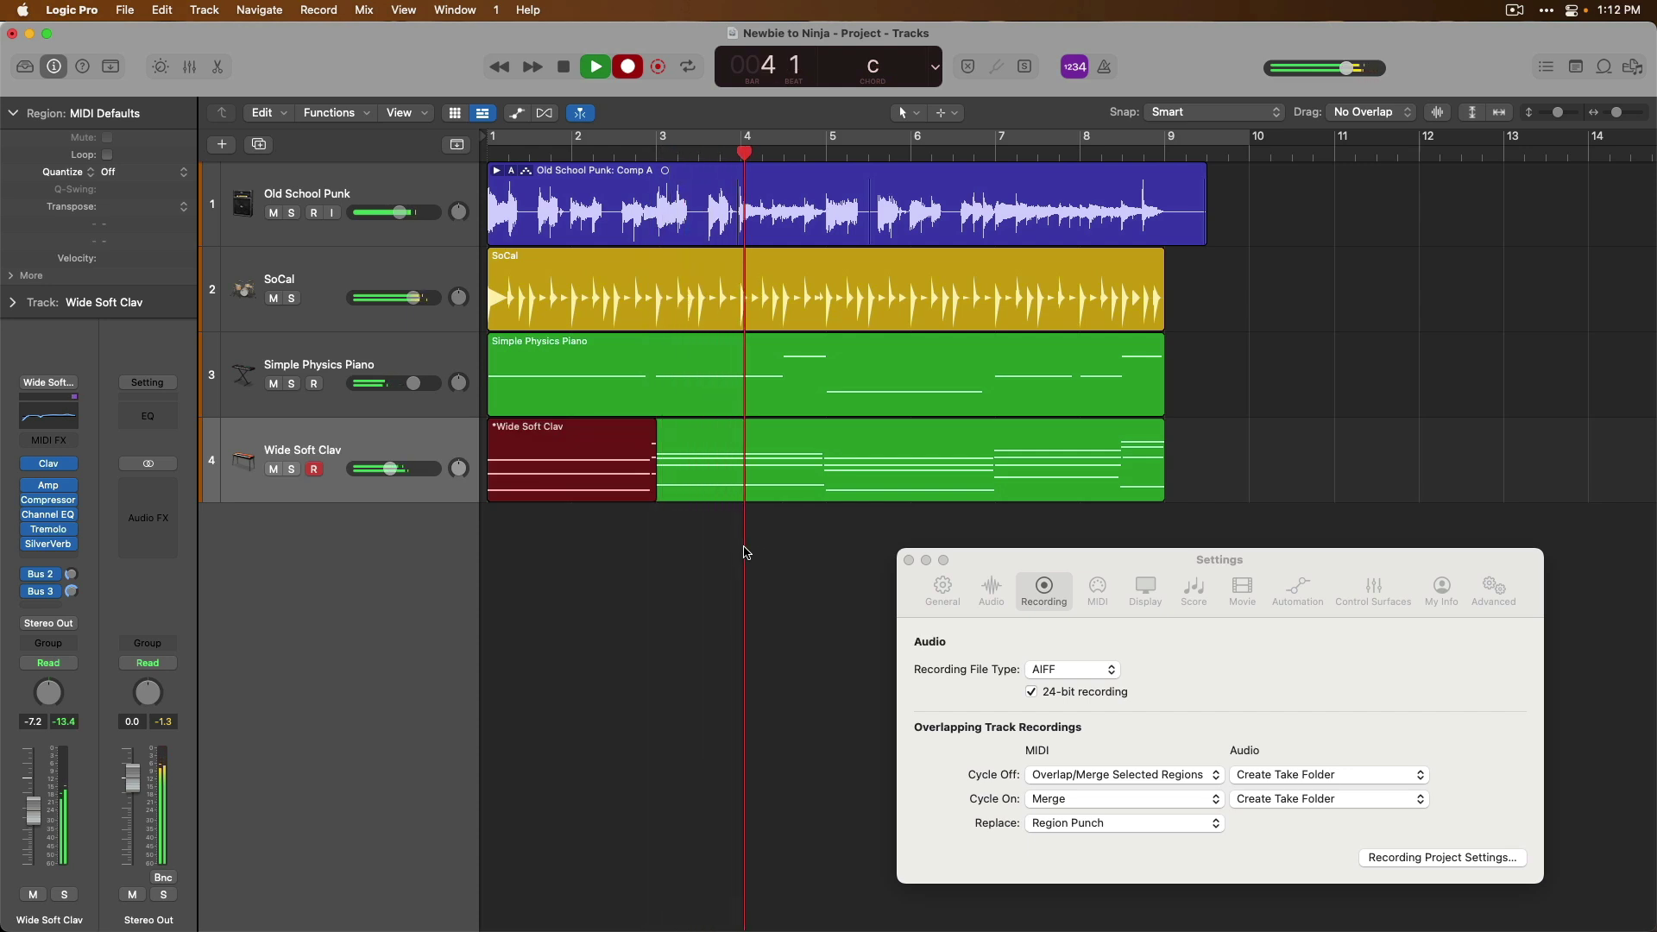
key("space")
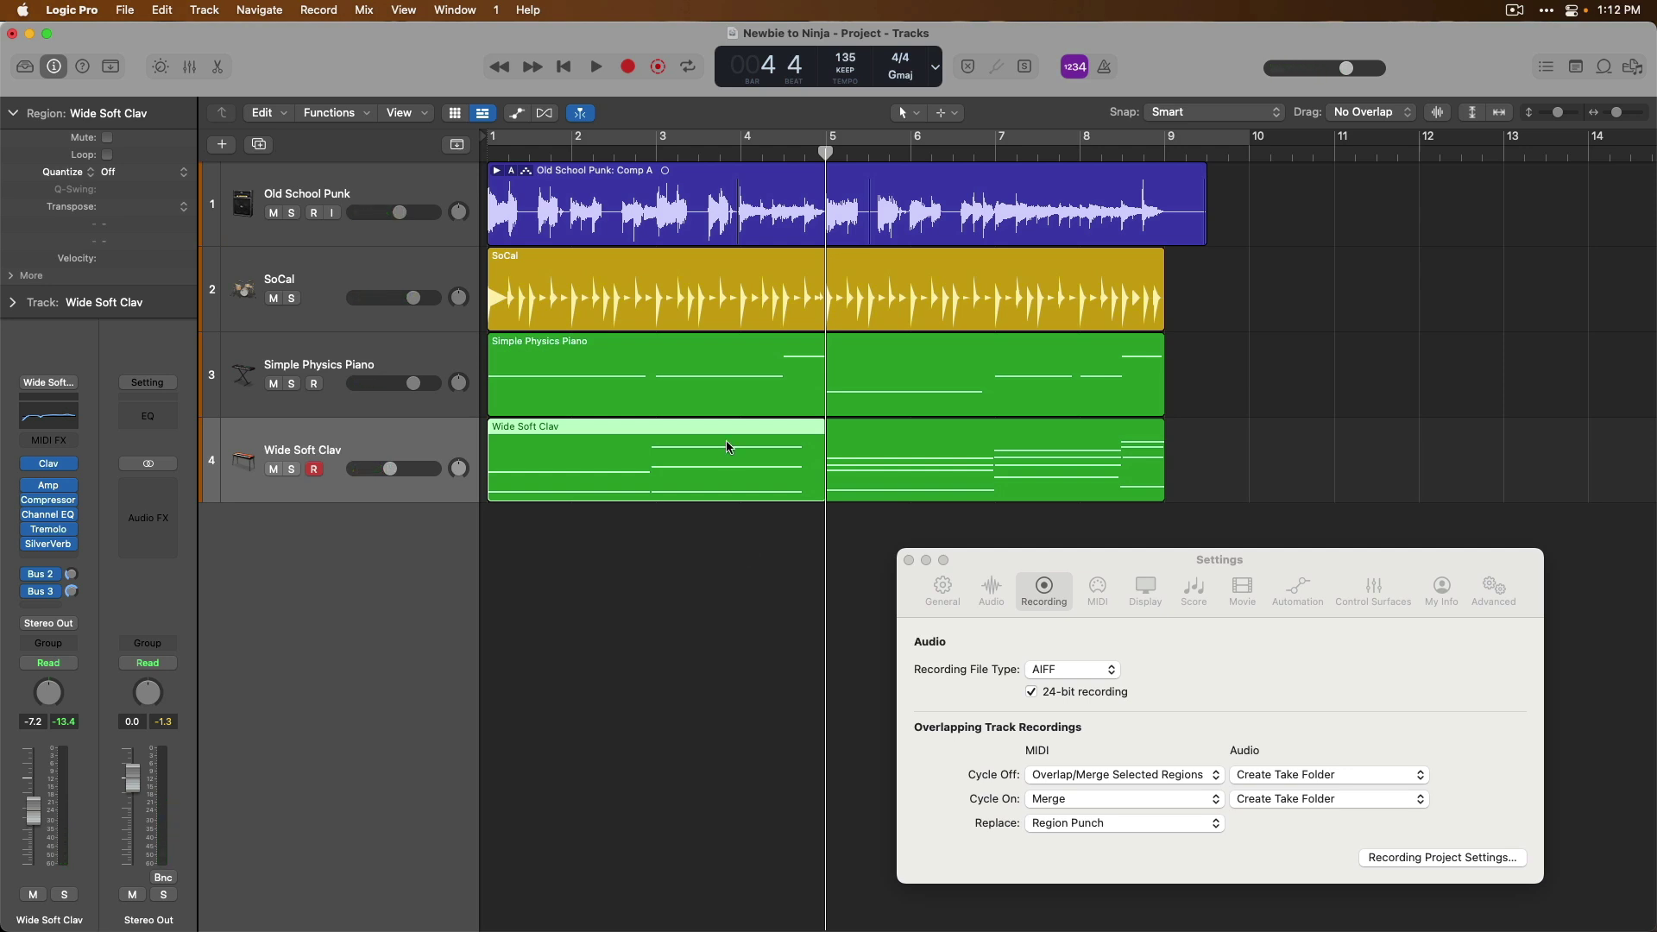
left_click_drag(725, 447, 725, 532)
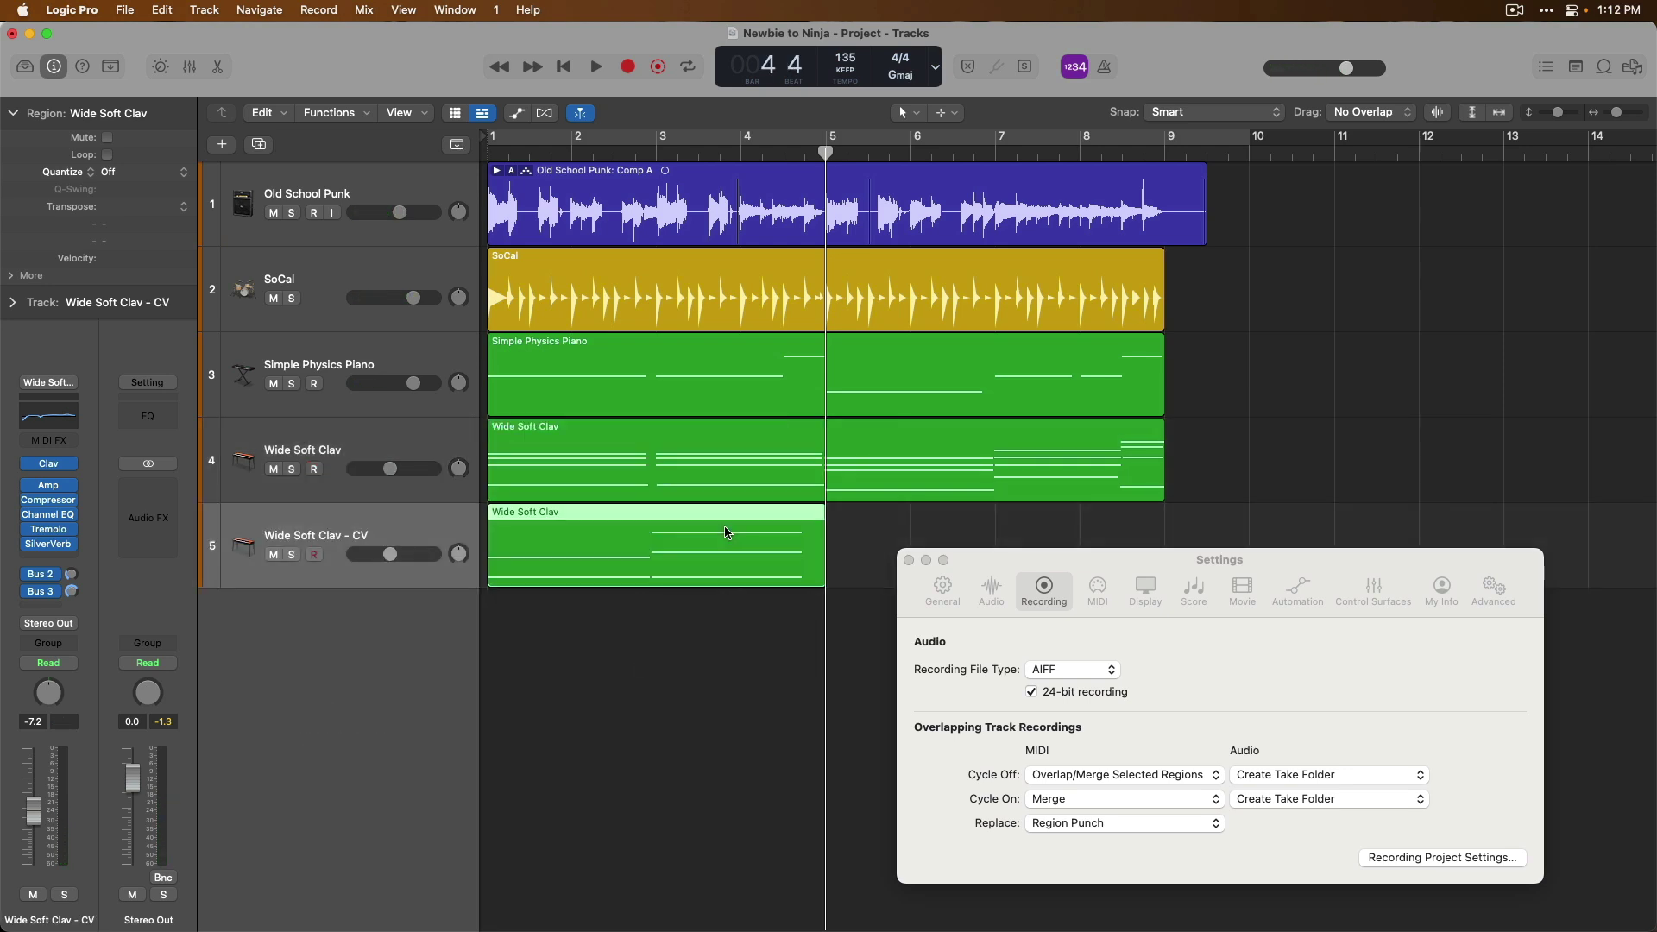
key("super+z")
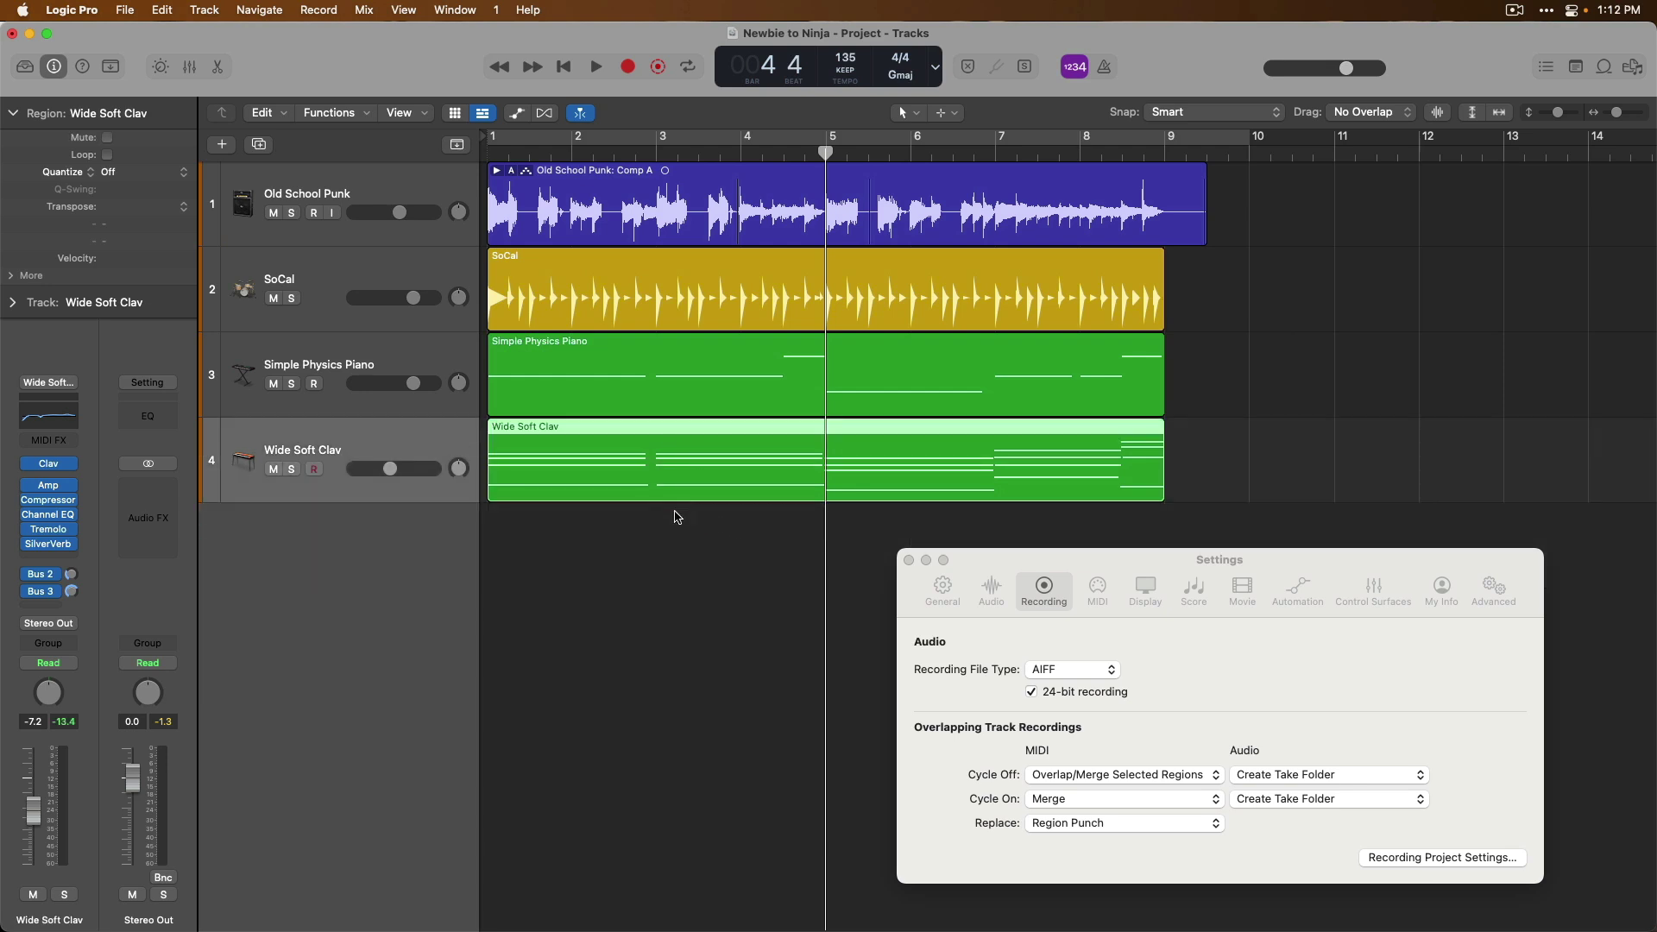
key("Return")
Record a second clav pass from bar 1 so it merges into one region spanning bars 1–9.
key("r")
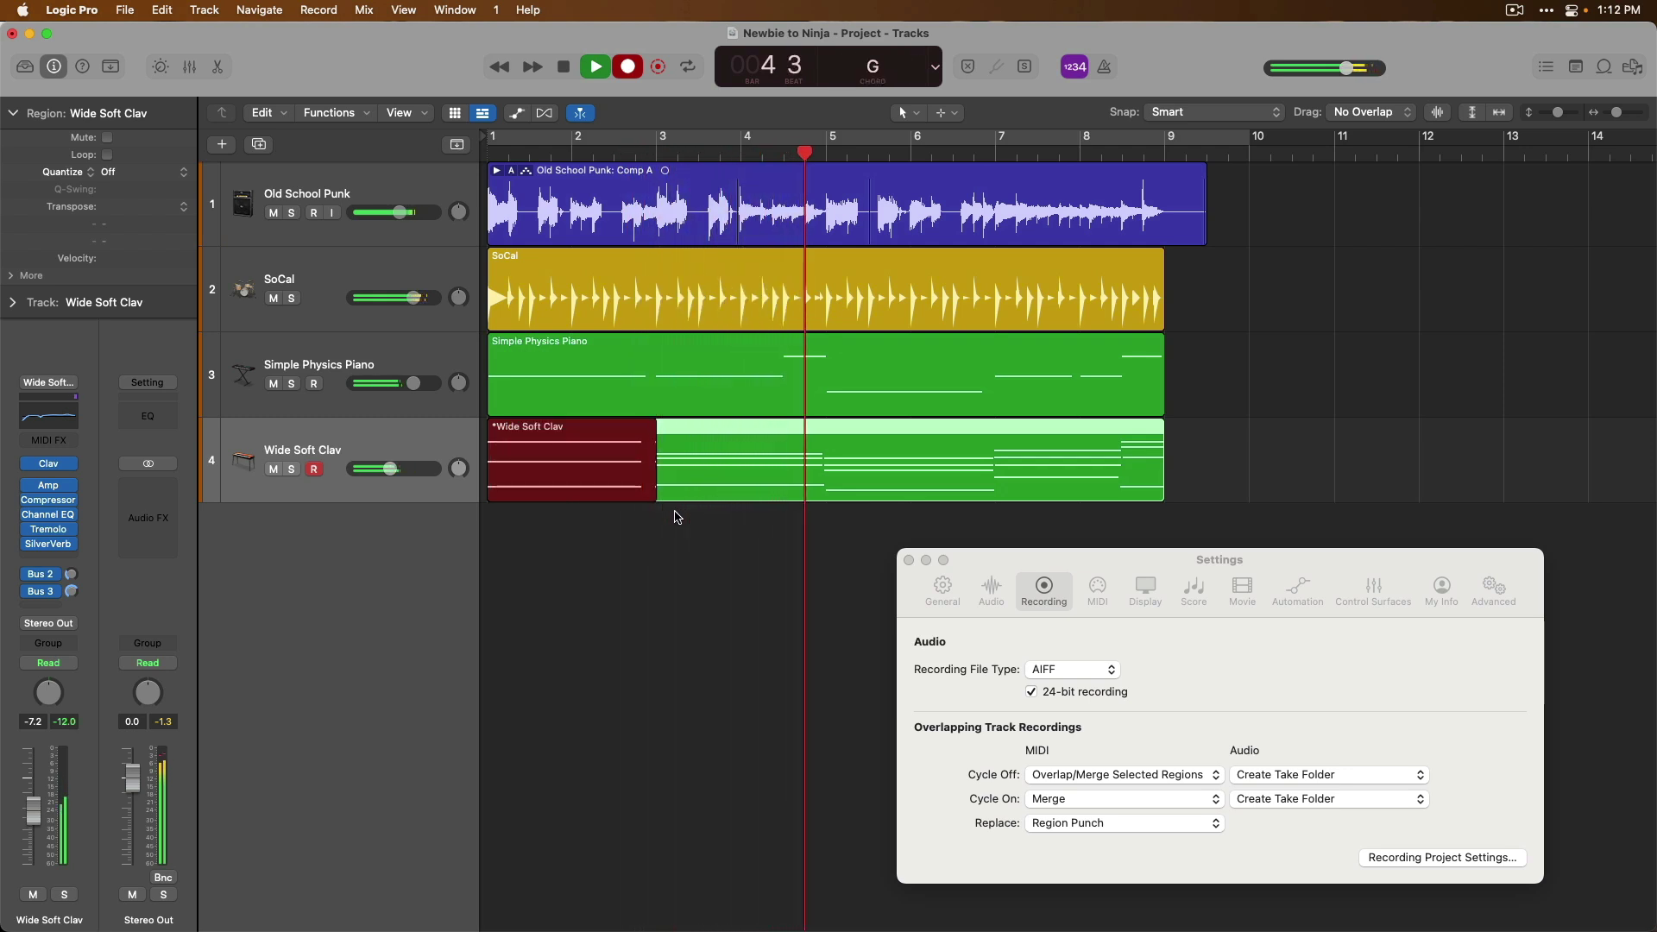
key("space")
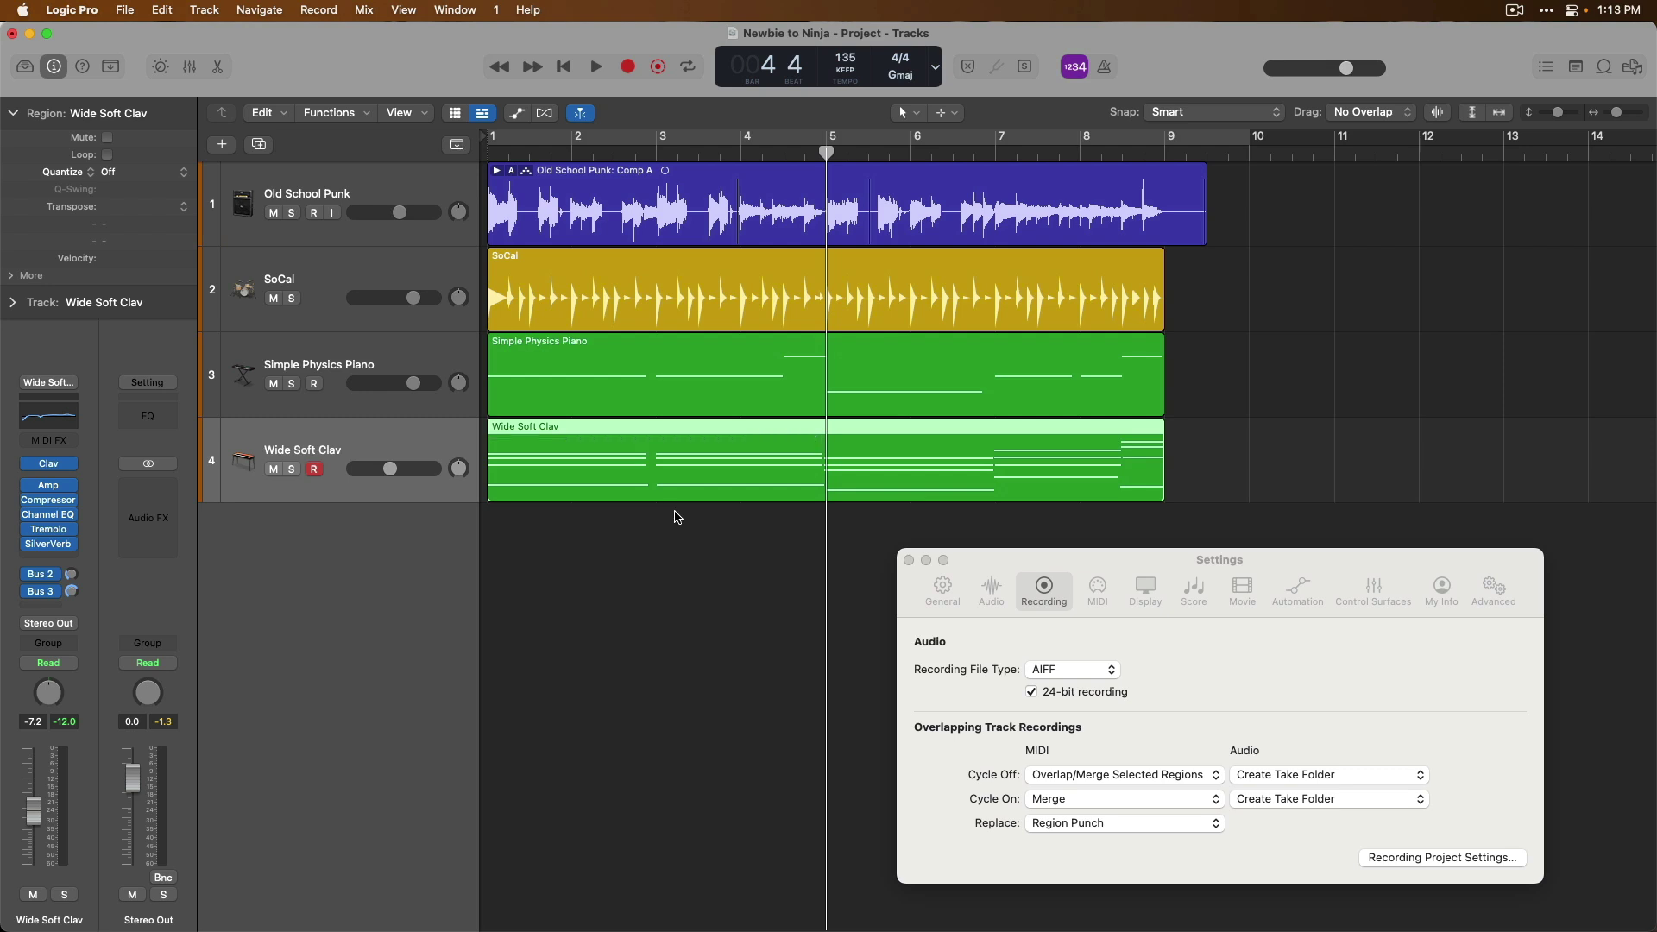
Switch MIDI Cycle Off to Create Track, record a test take onto a new track, then undo it.
left_click(1053, 775)
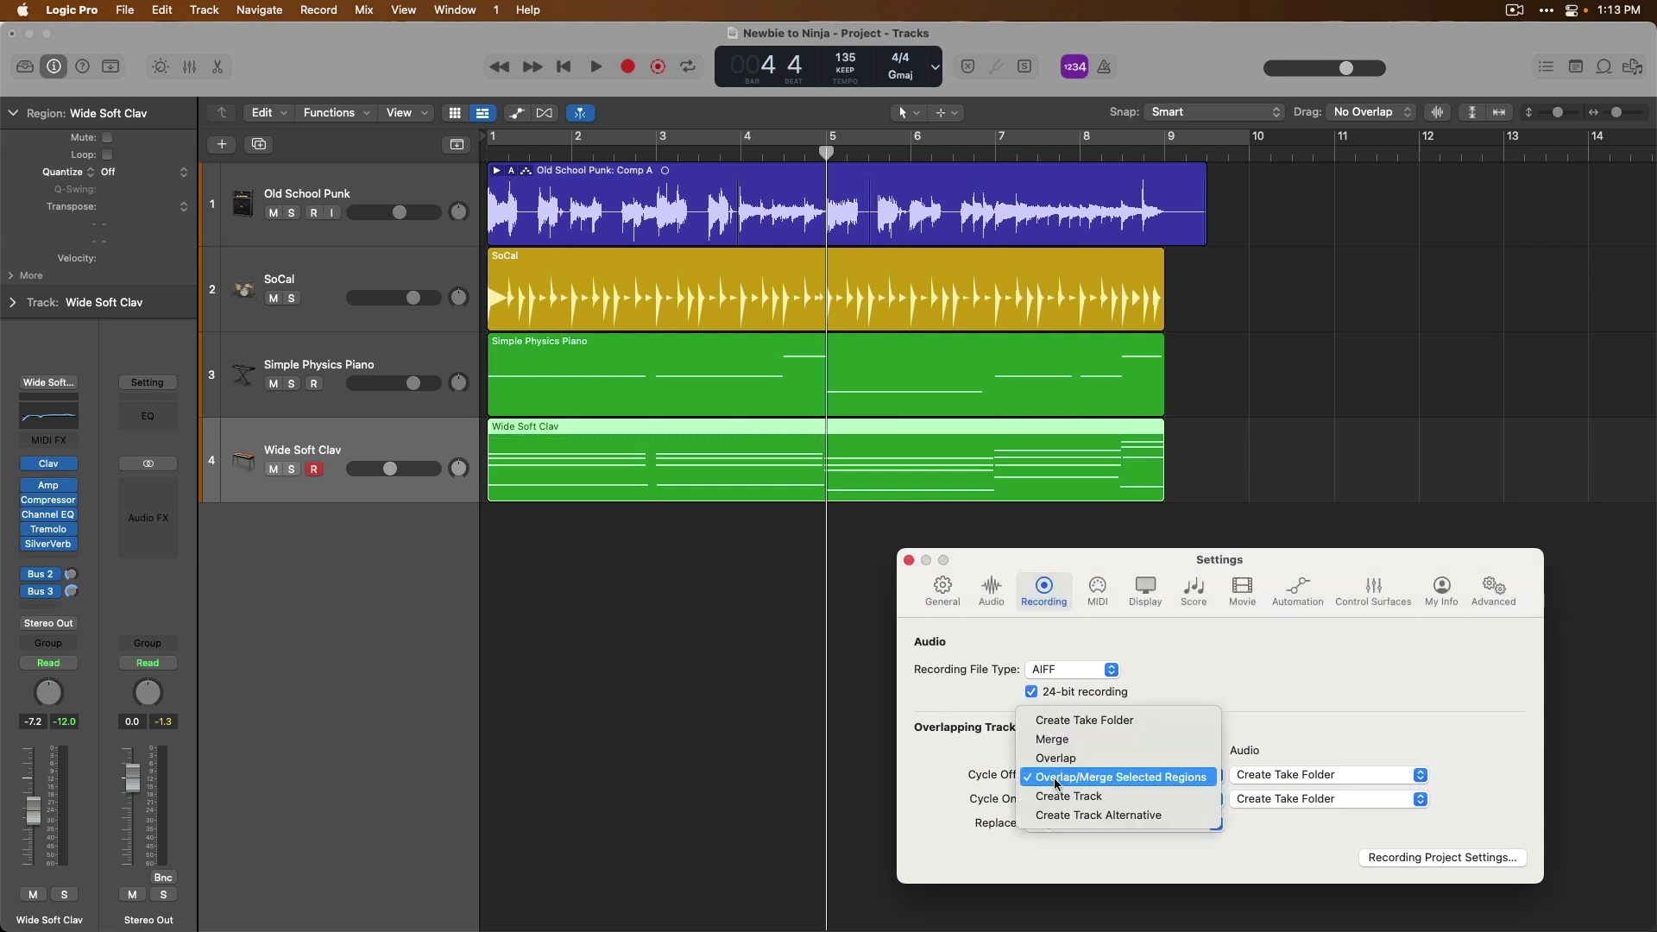
left_click(1118, 799)
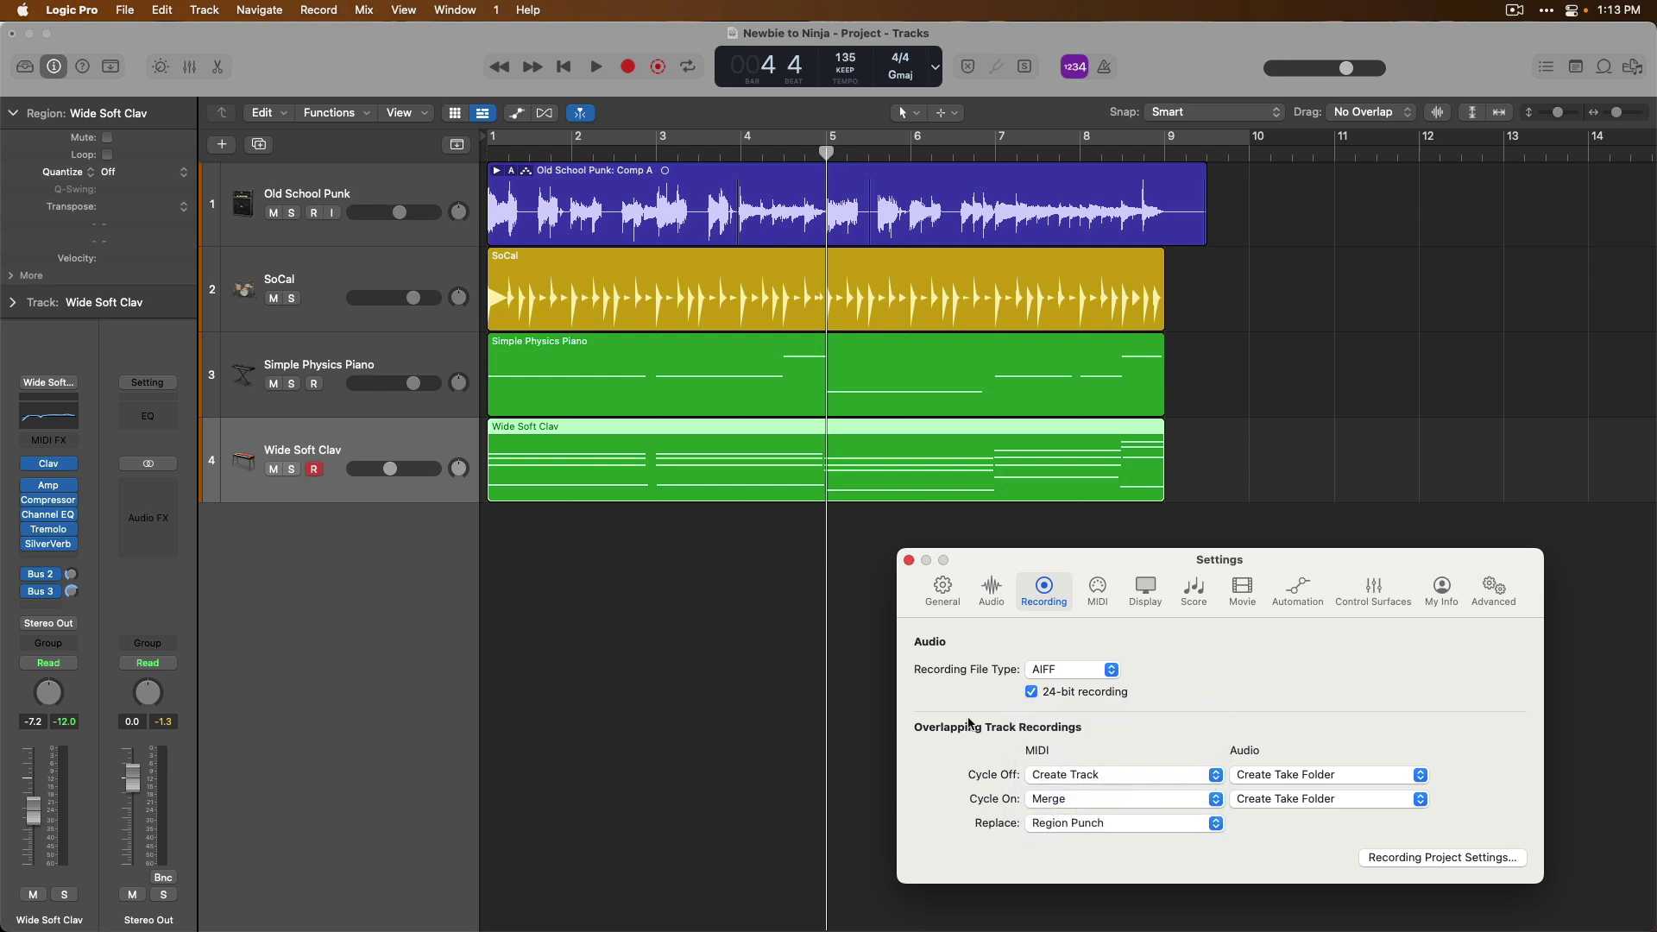
key("Return")
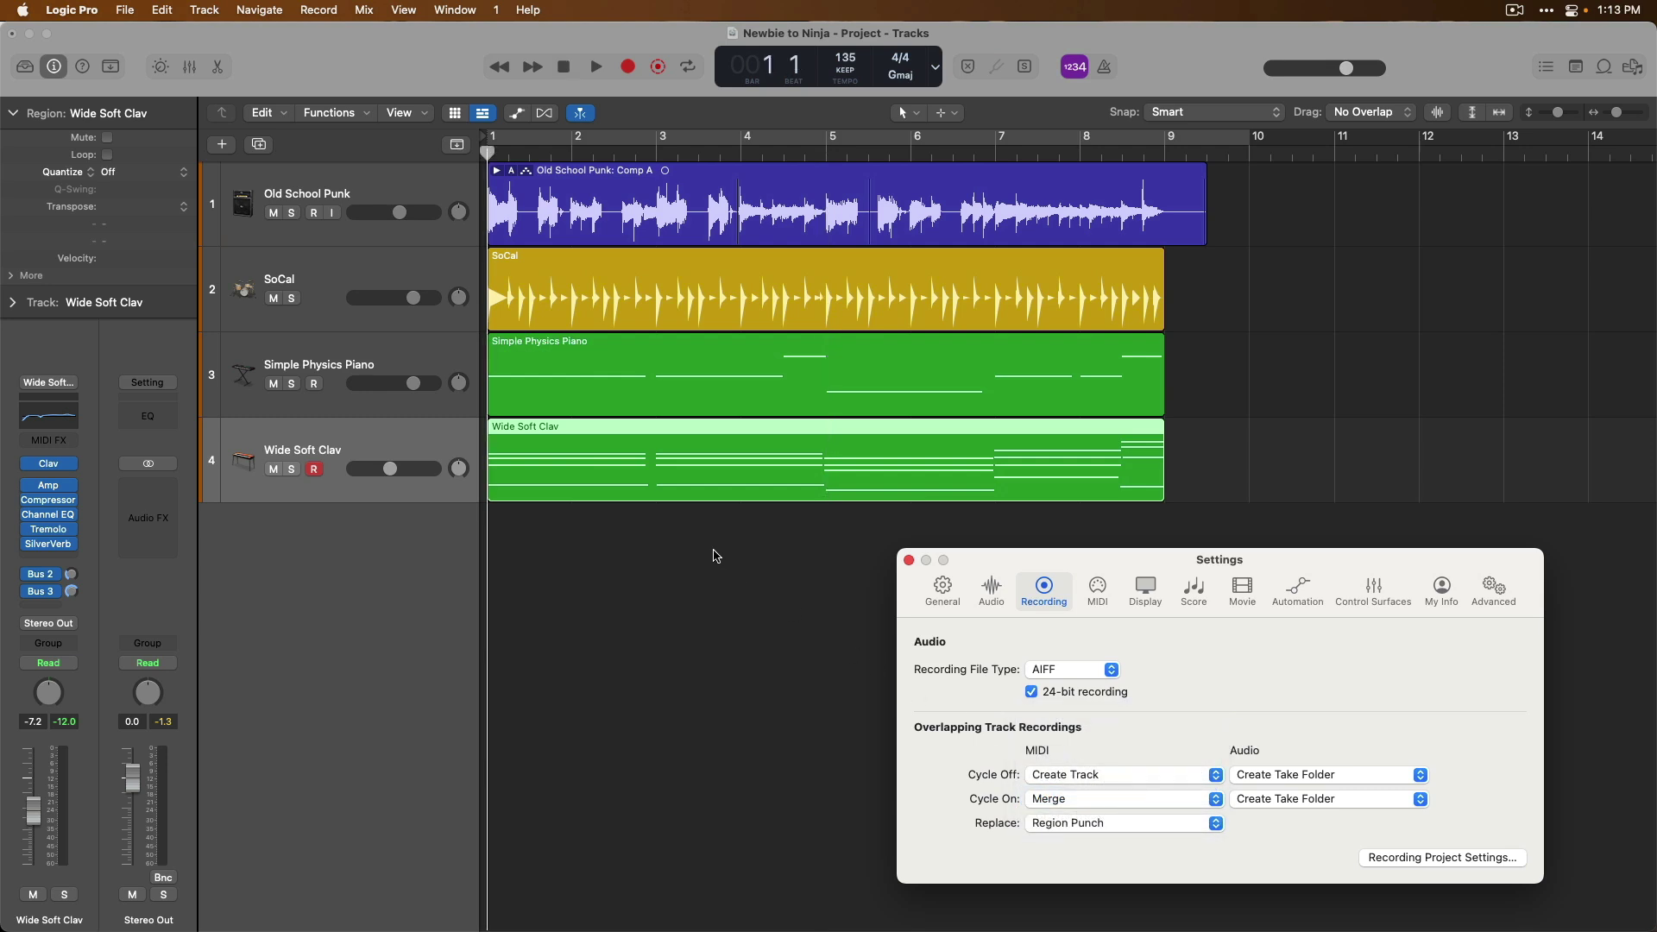
key("r")
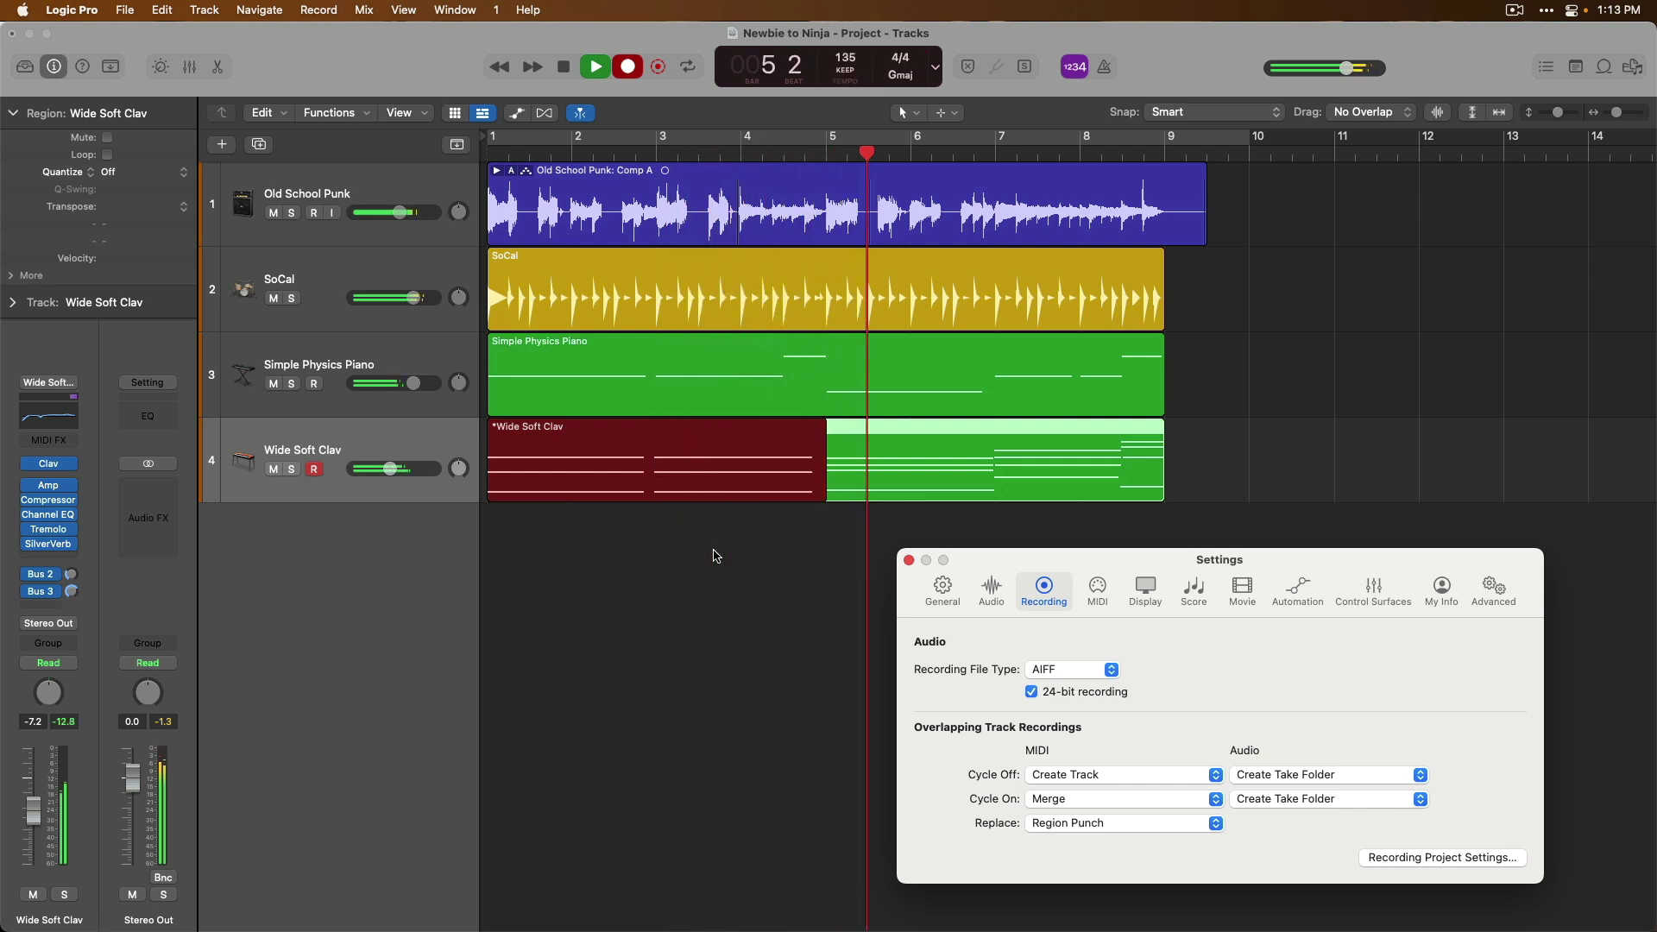
key("space")
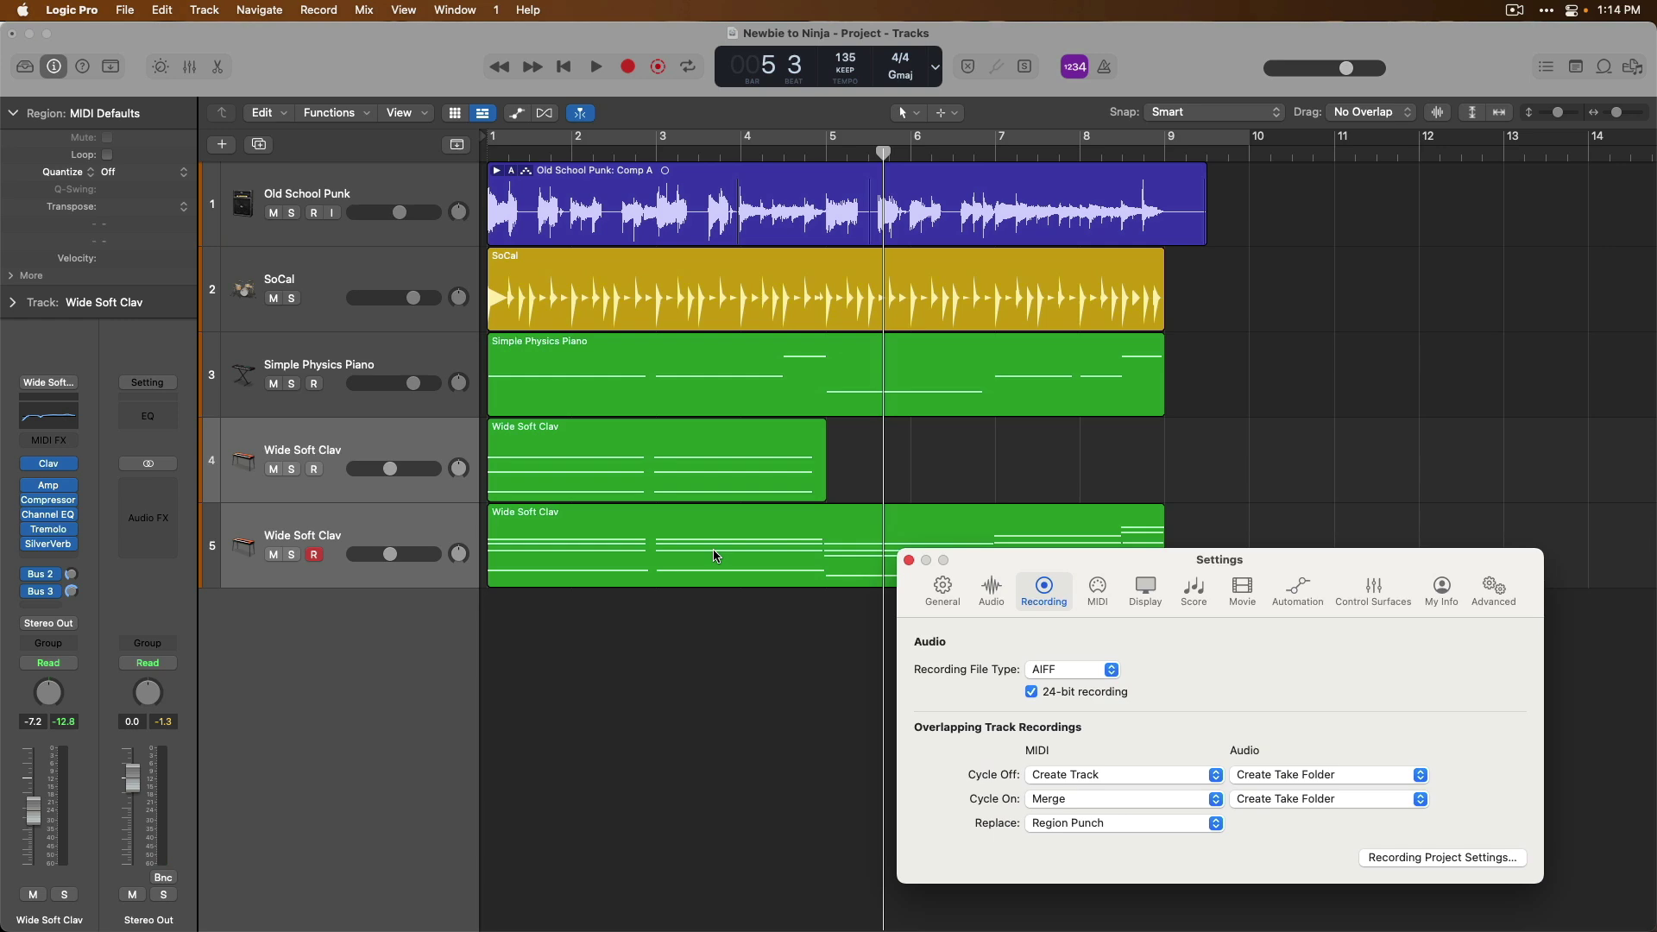
key("super+z")
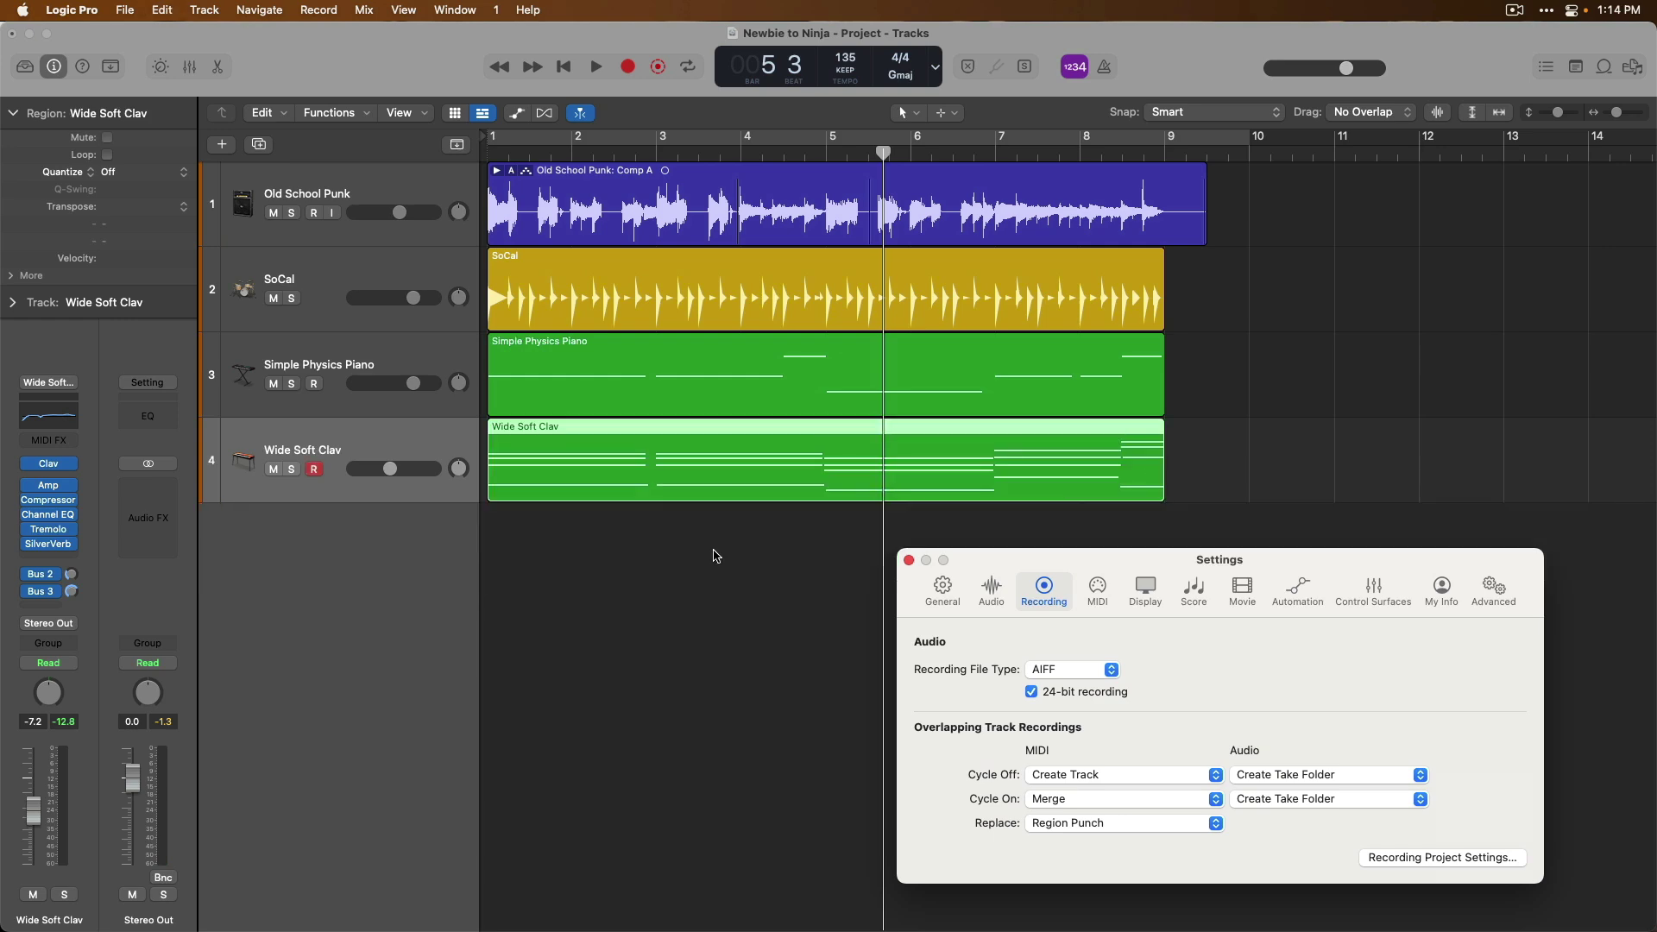
Choose Create Track Alternative for MIDI Cycle Off and start recording a new Wide Soft Clav take.
left_click(1064, 776)
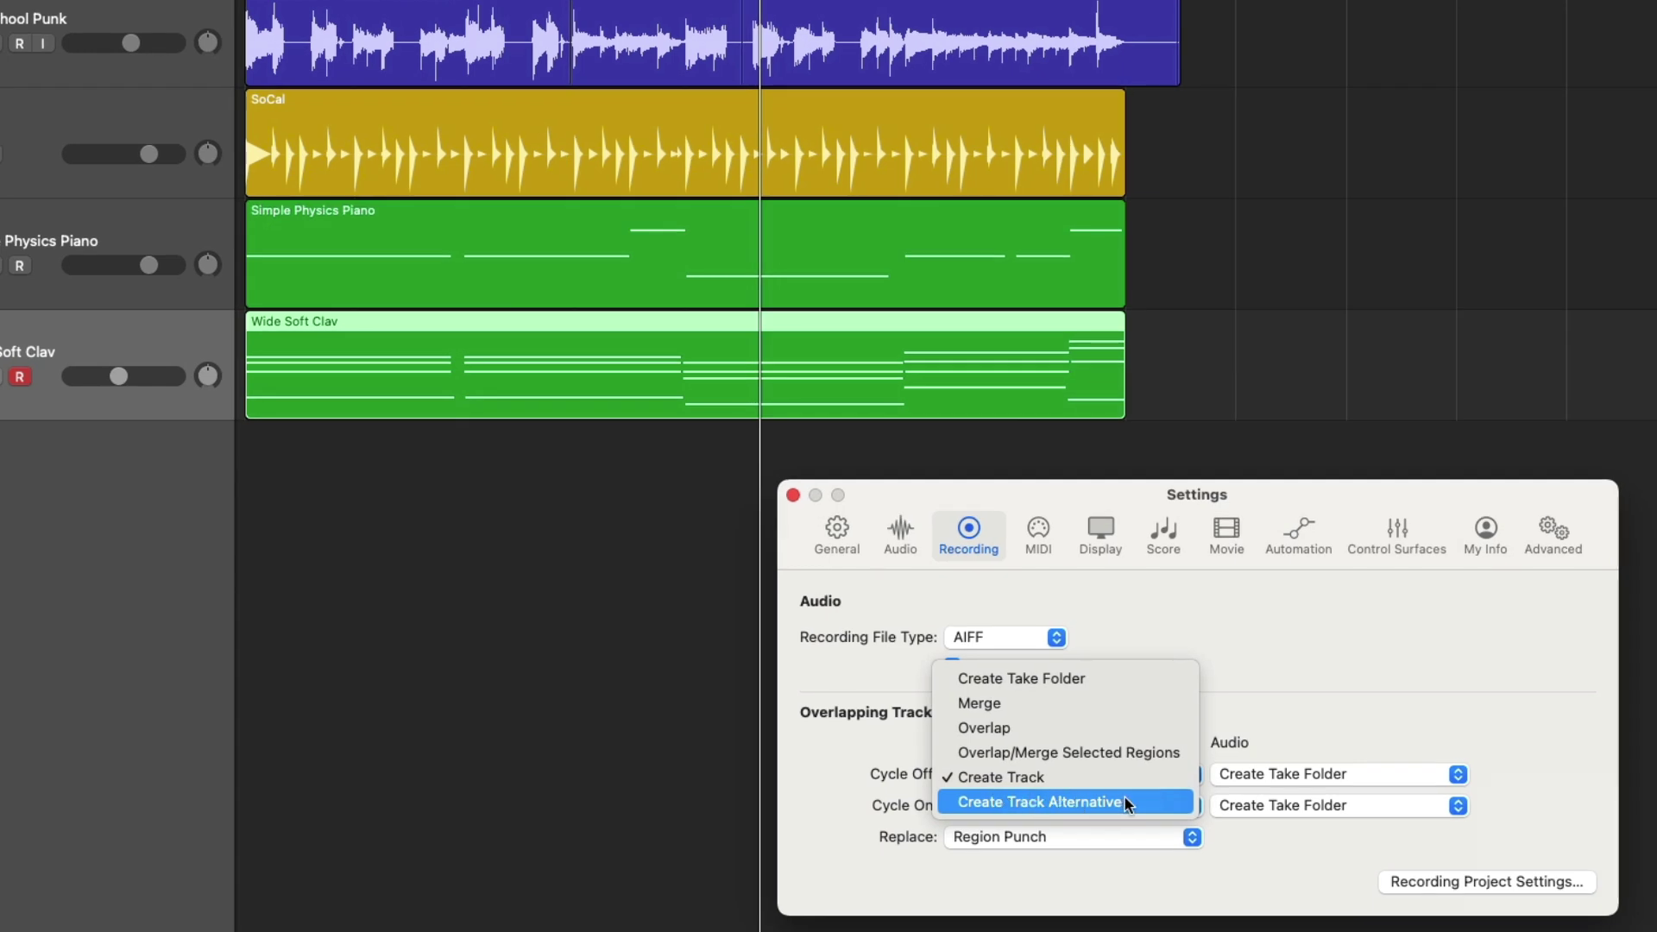
left_click(1124, 798)
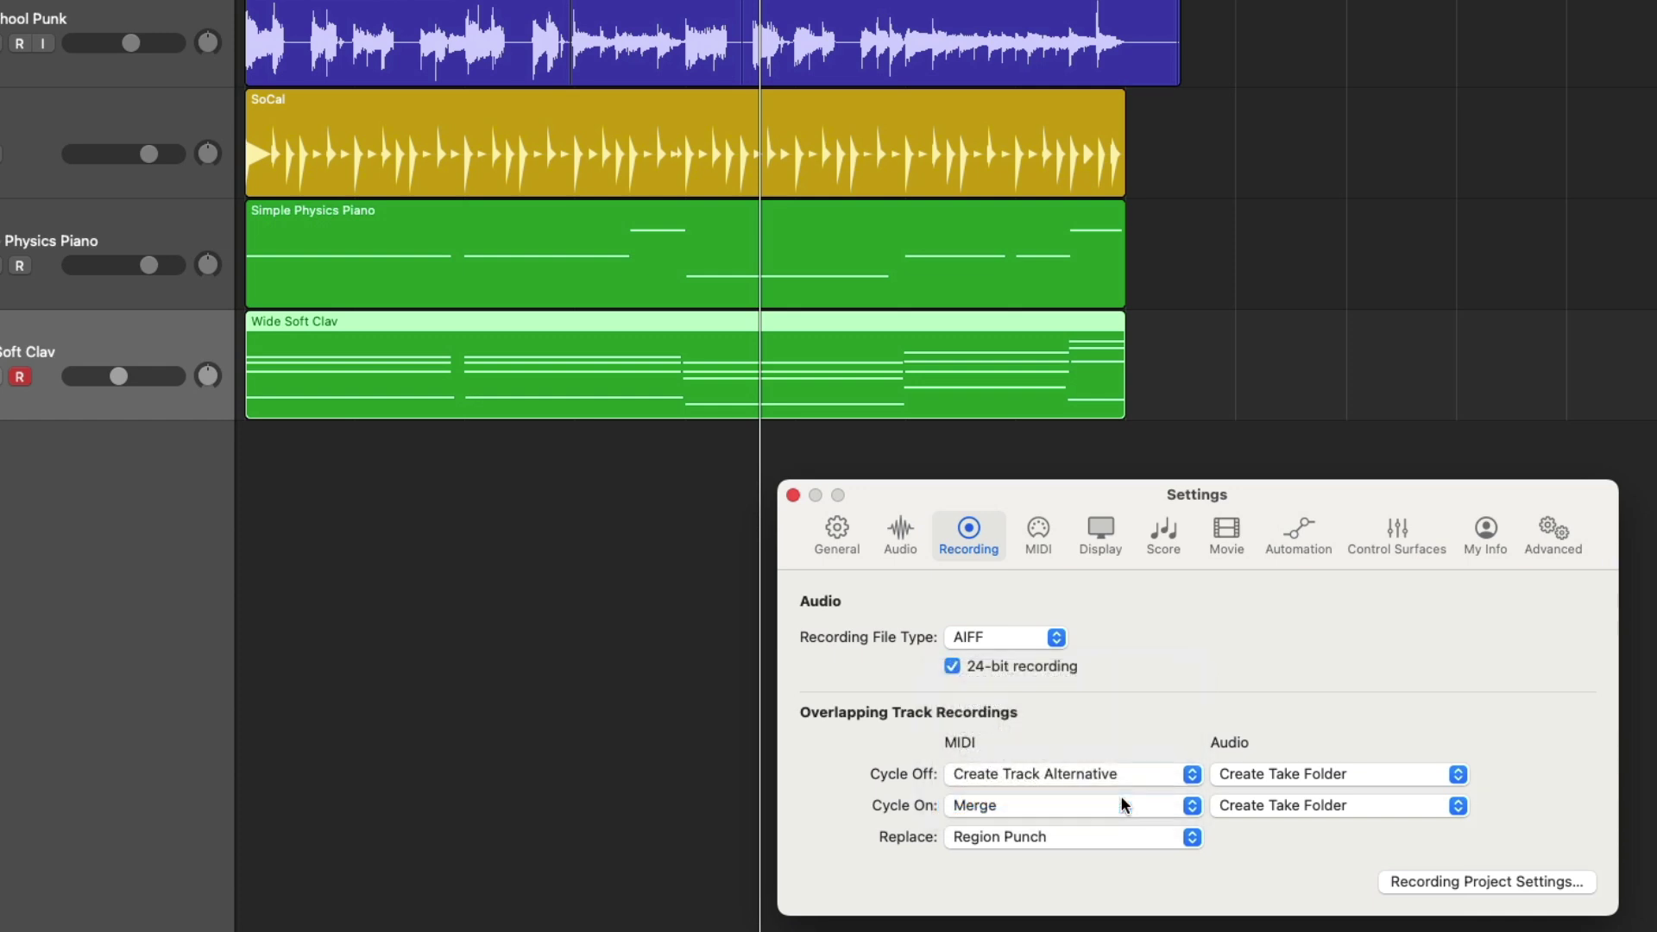
key("r")
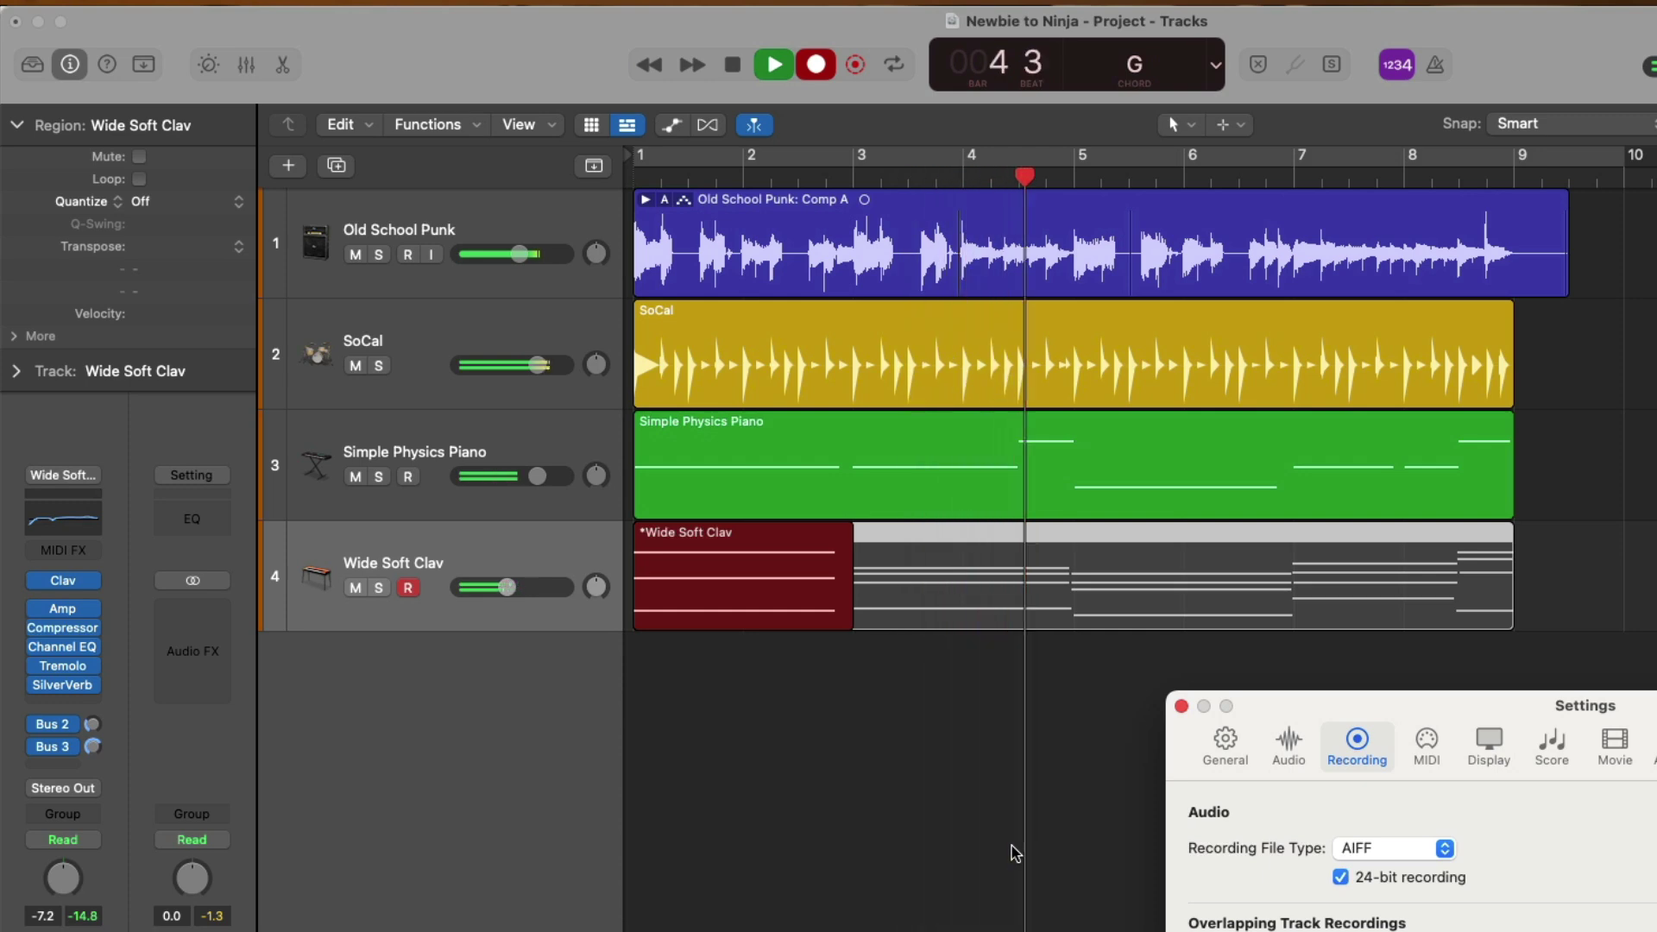
Stop the take, then switch Wide Soft Clav between alternatives A and B, ending on A.
key("space")
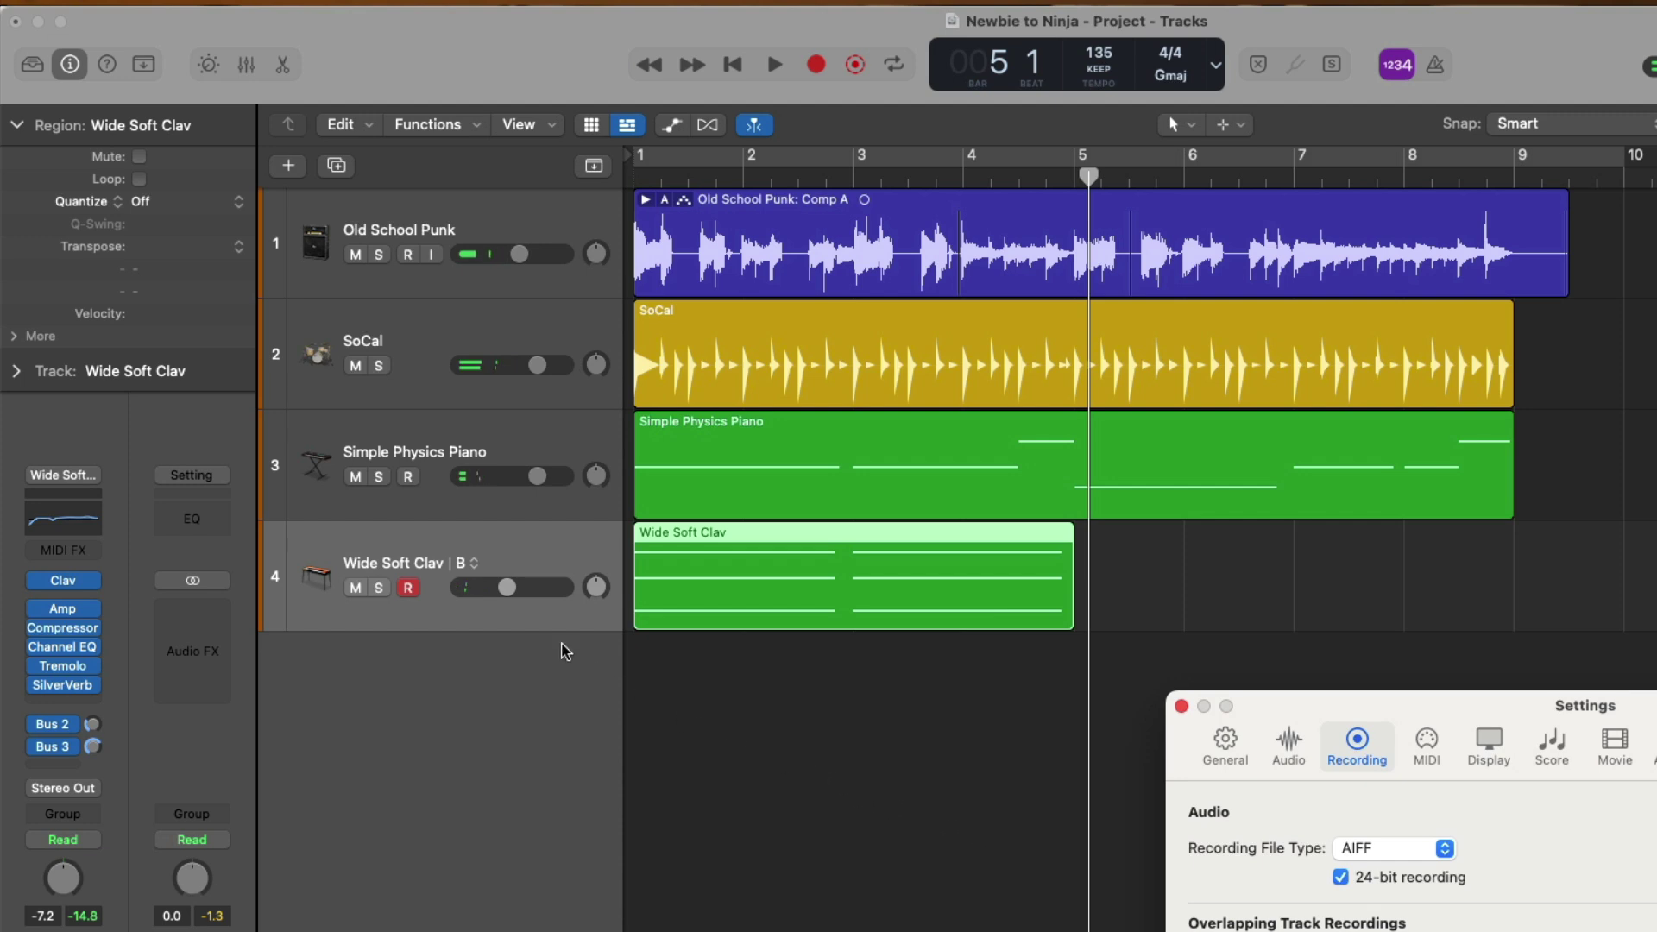
left_click(475, 563)
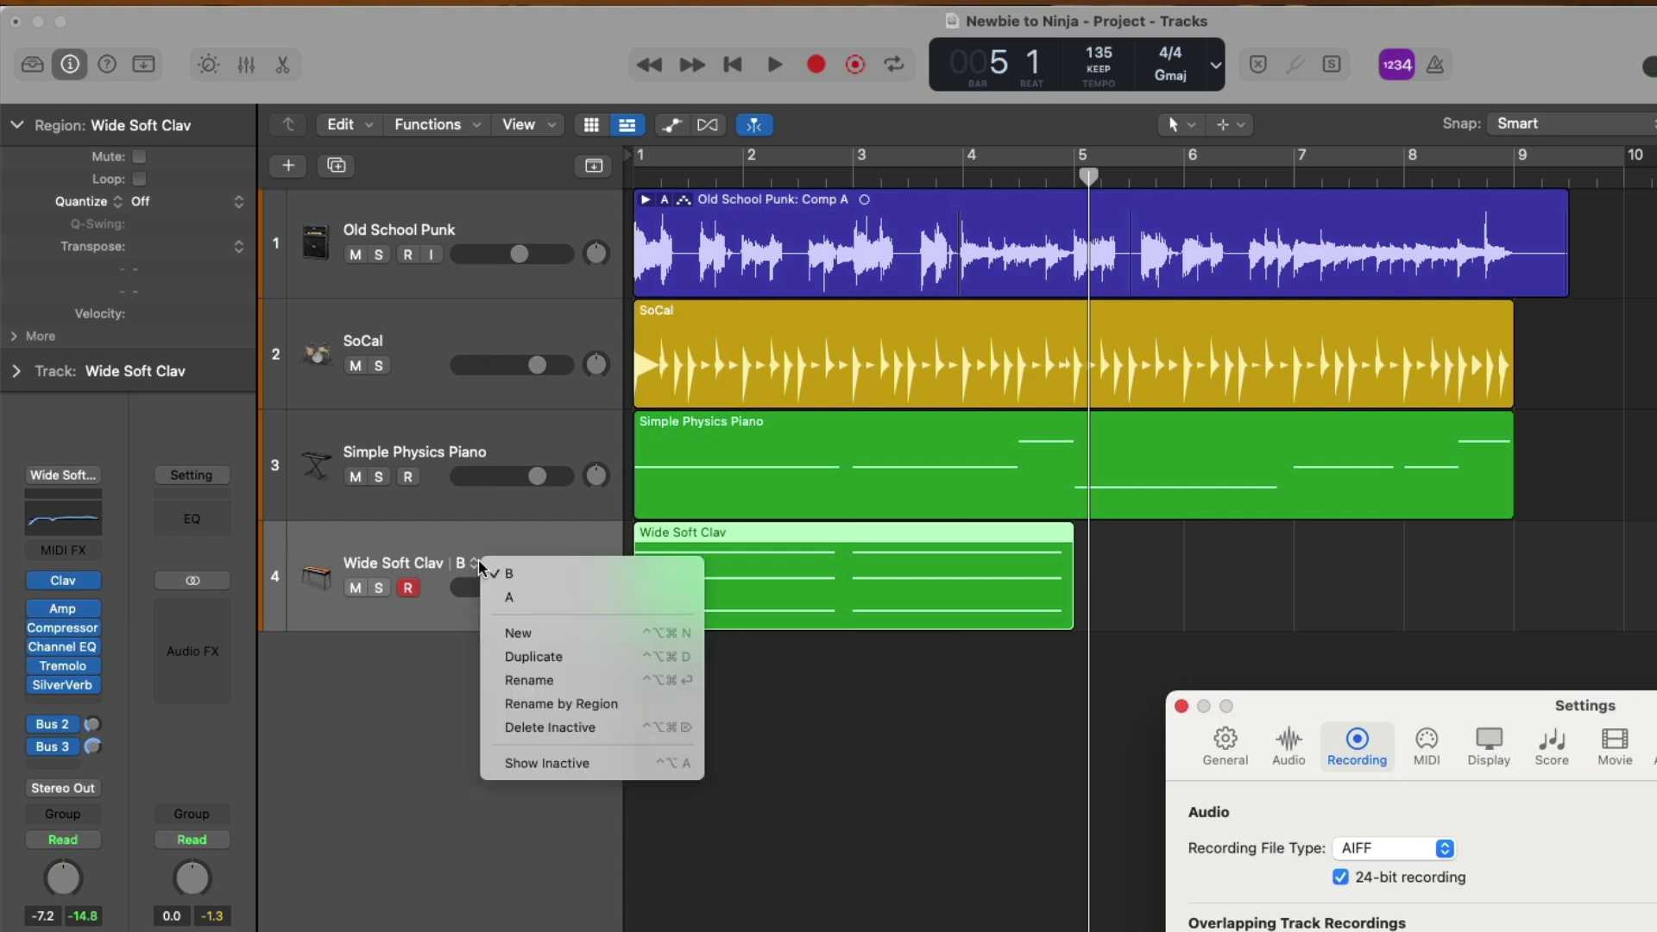
left_click(523, 597)
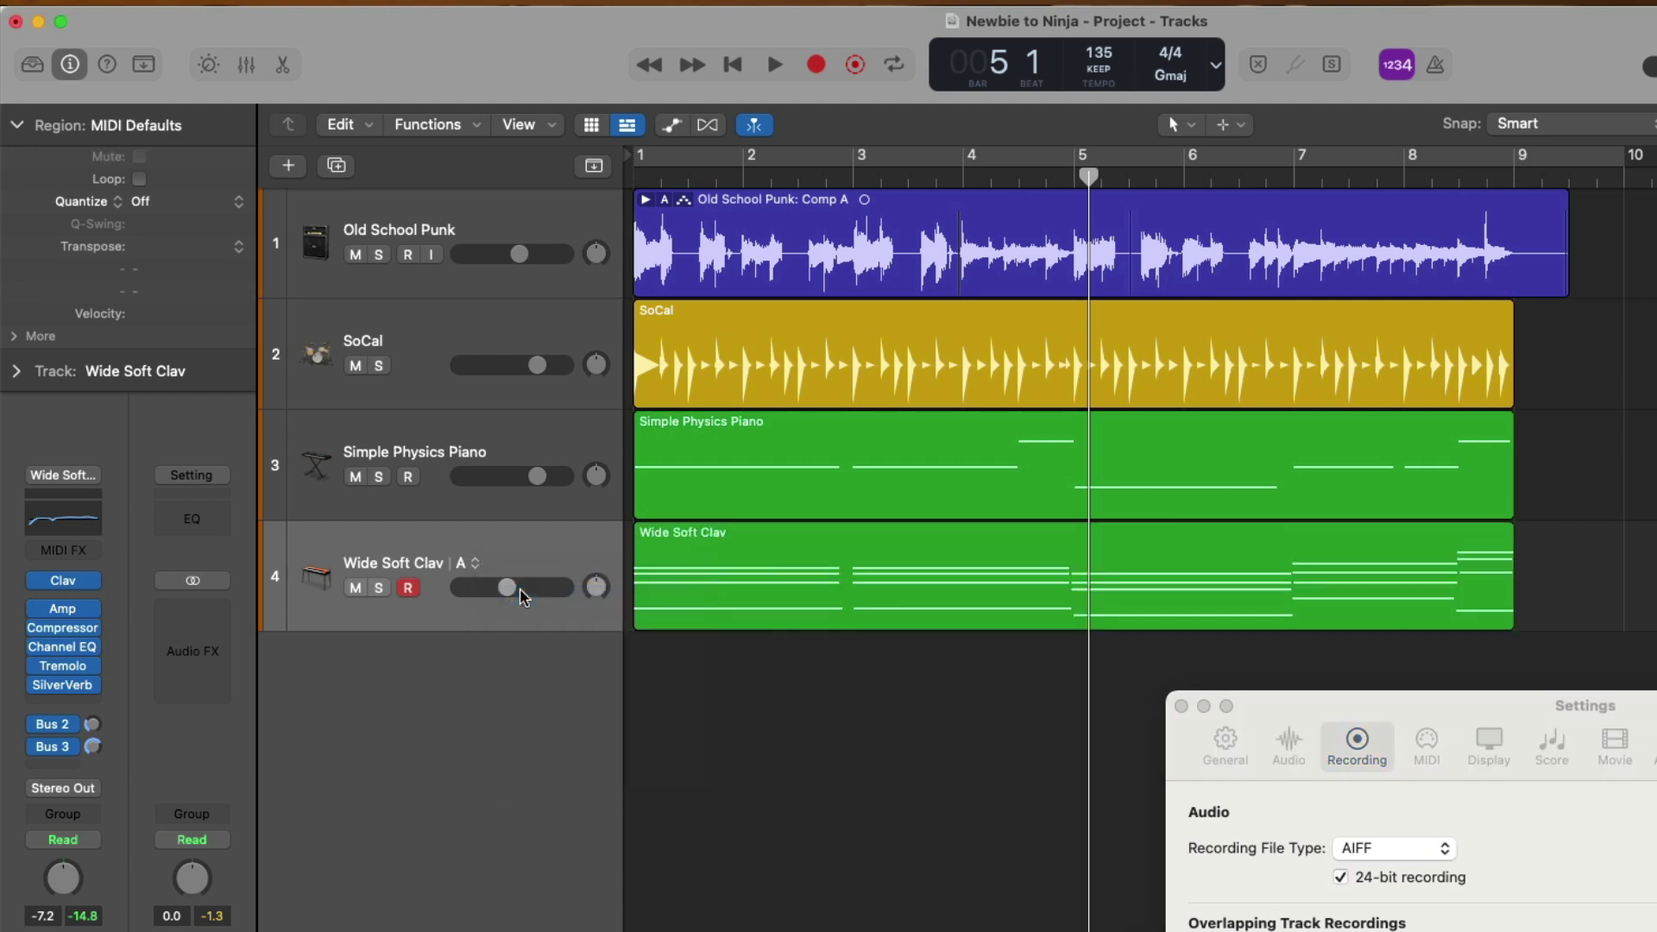
left_click(474, 564)
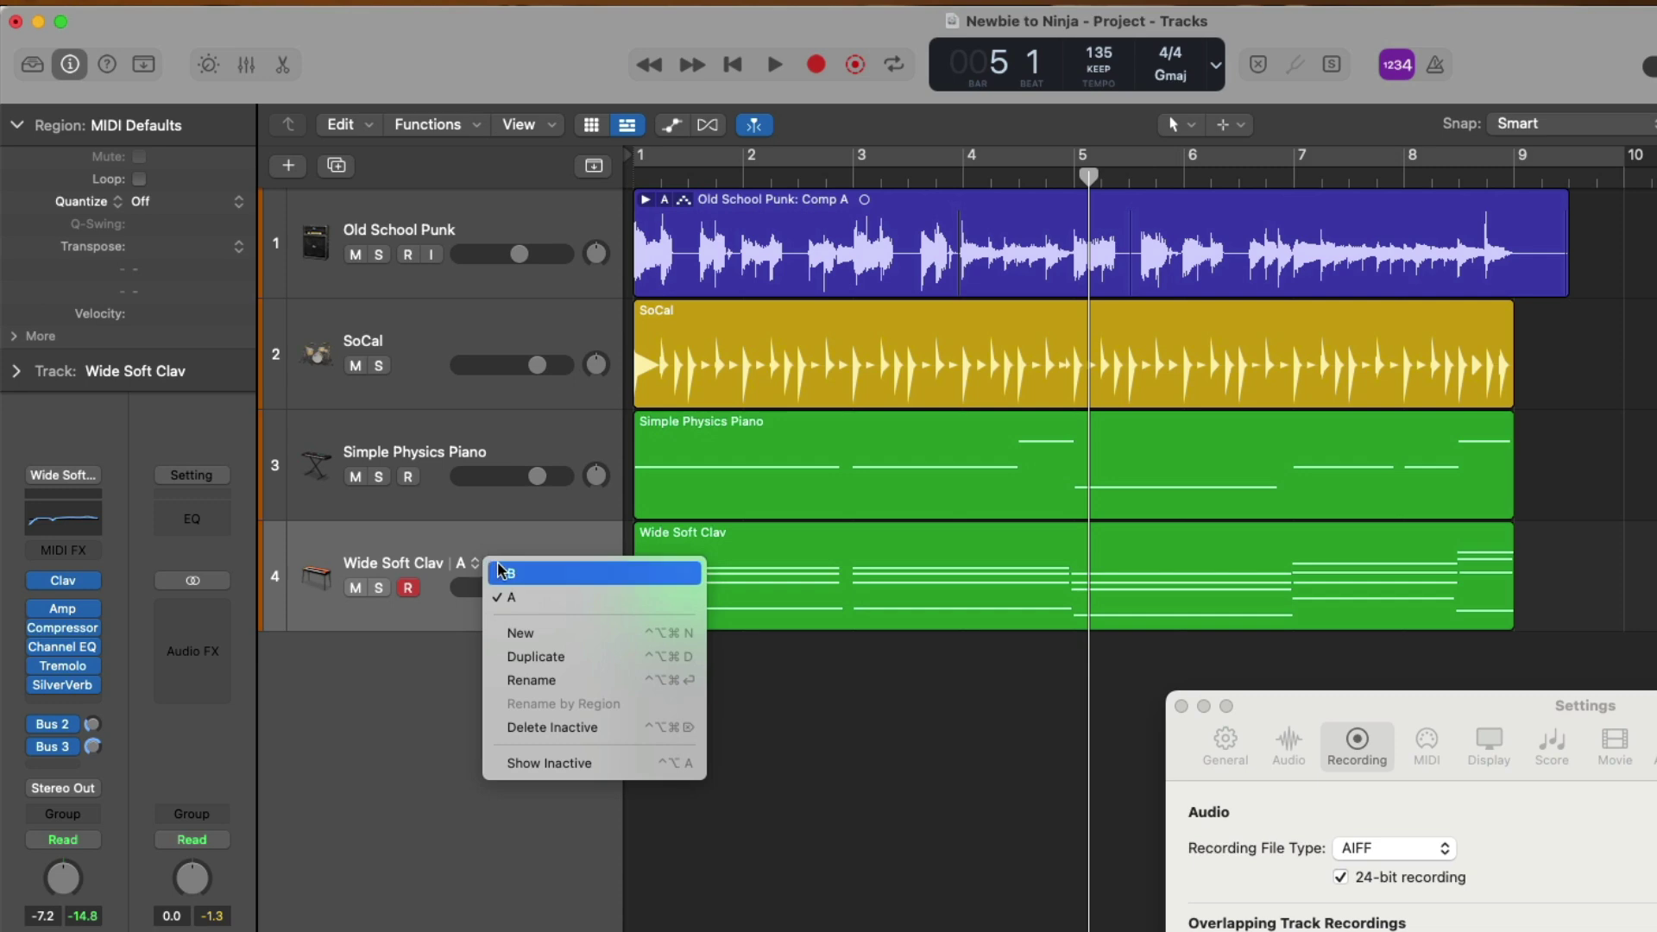
left_click(490, 572)
left_click(477, 566)
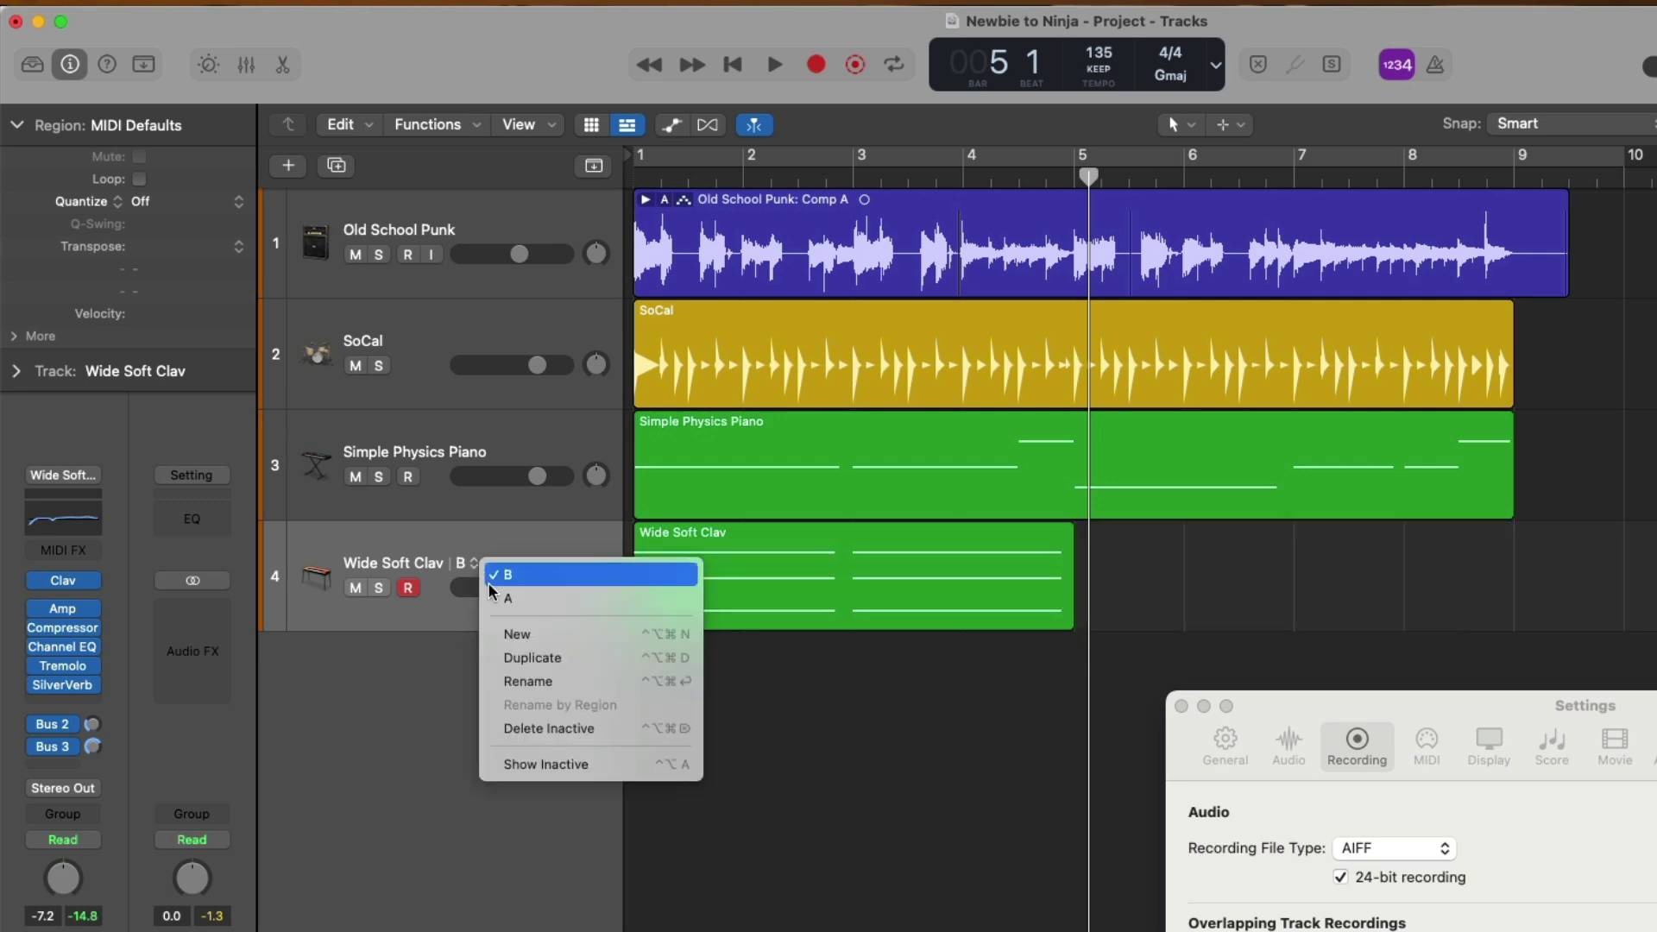
left_click(488, 597)
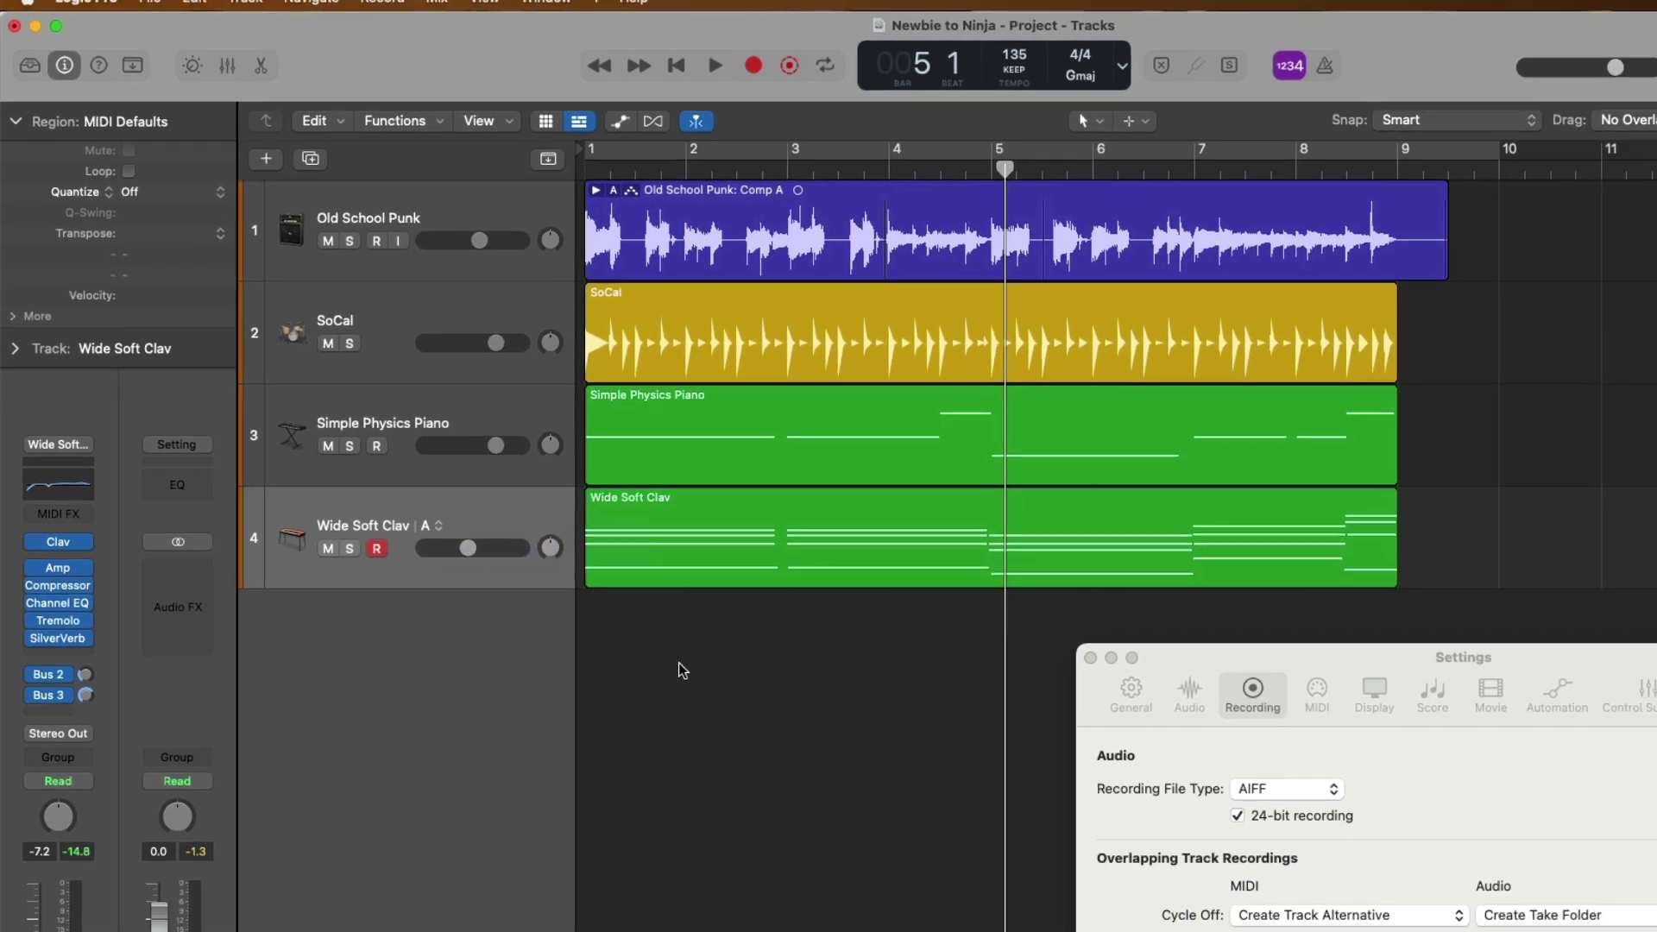